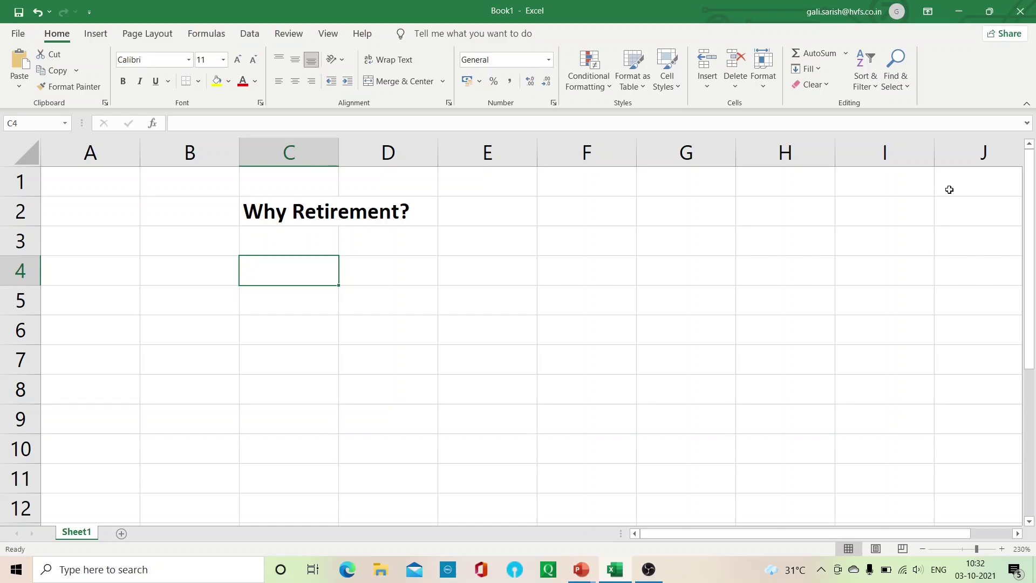
Enter 'Normally no pension' in cell C4 as the first point under the 'Why Retirement?' heading
{"action": "type", "text": "Nor"}
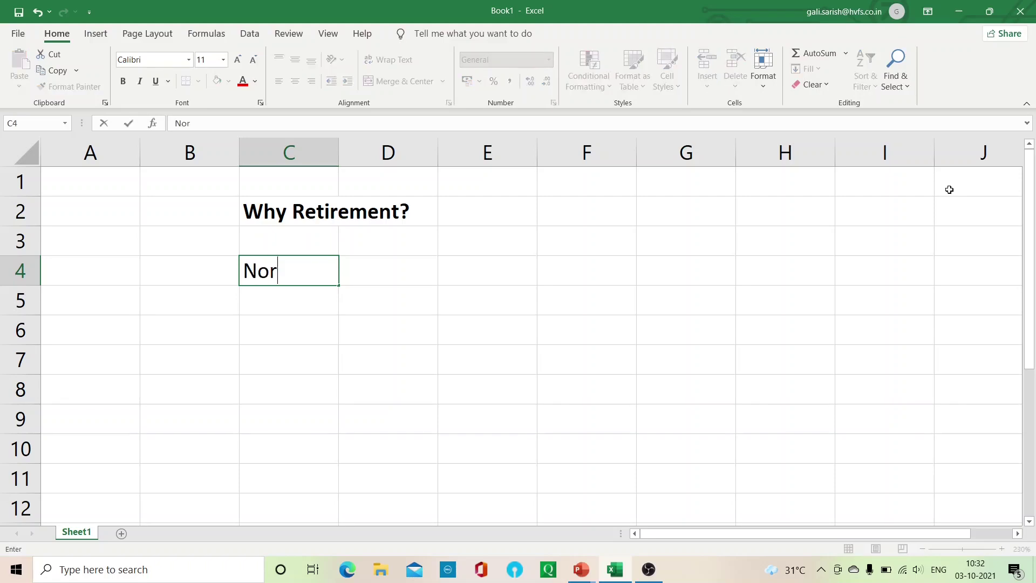
{"action": "type", "text": "mally nor"}
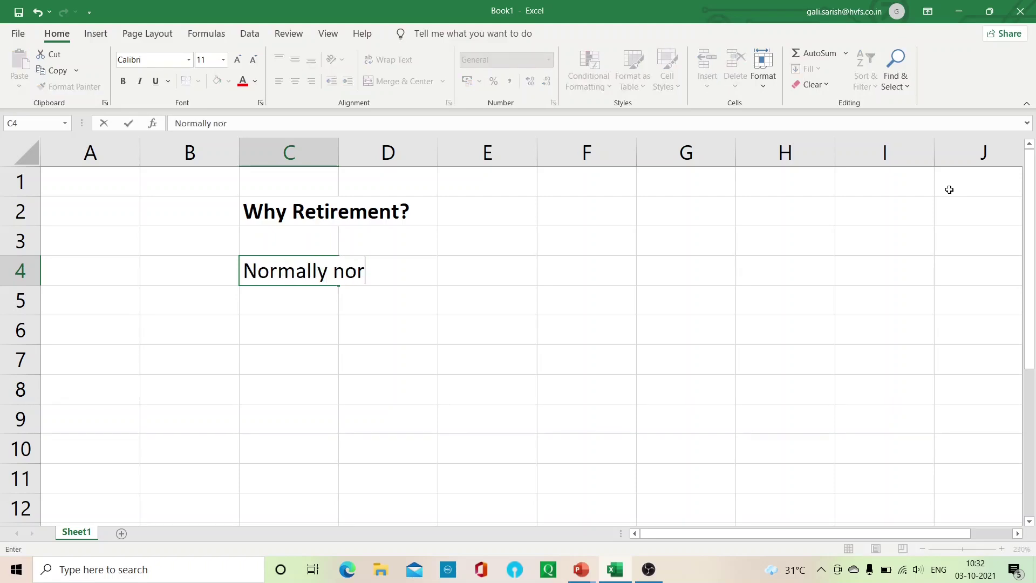
{"action": "key", "text": "BackSpace"}
{"action": "type", "text": "pension"}
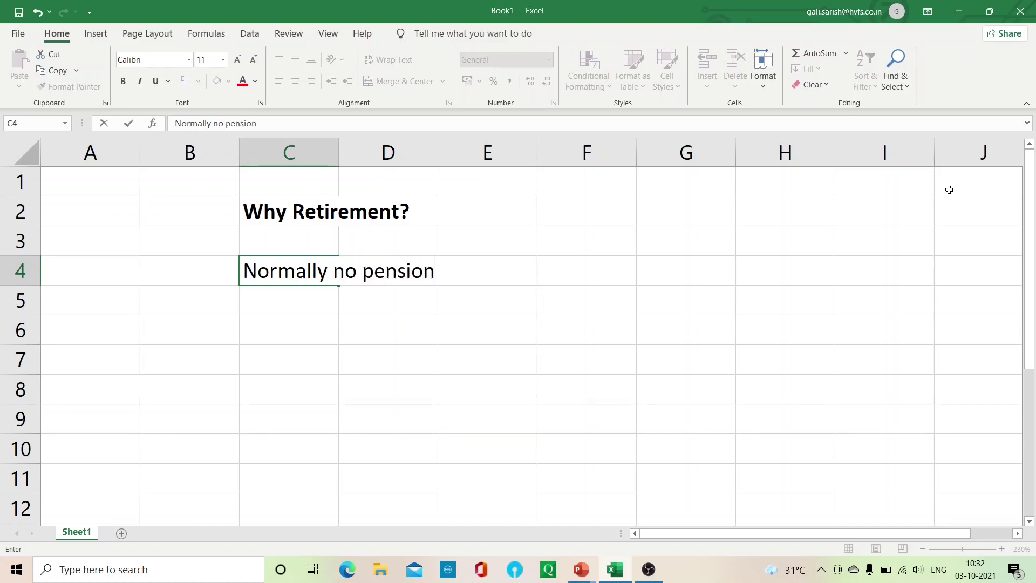
{"action": "key", "text": "Return"}
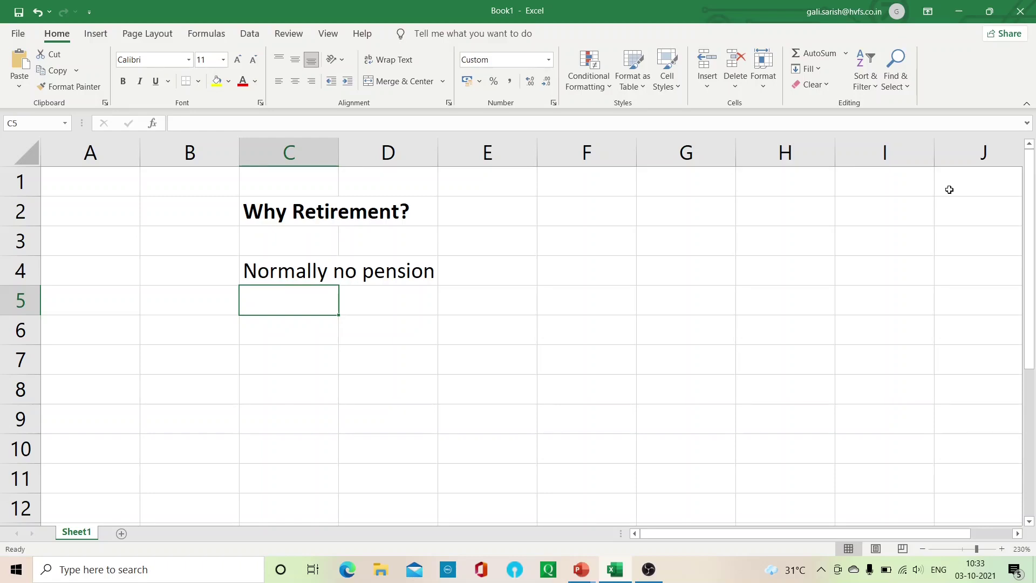
Add the points 'Life - working life has become more stressfull' in C5 and 'Early retirement' in C6
{"action": "type", "text": "Life "}
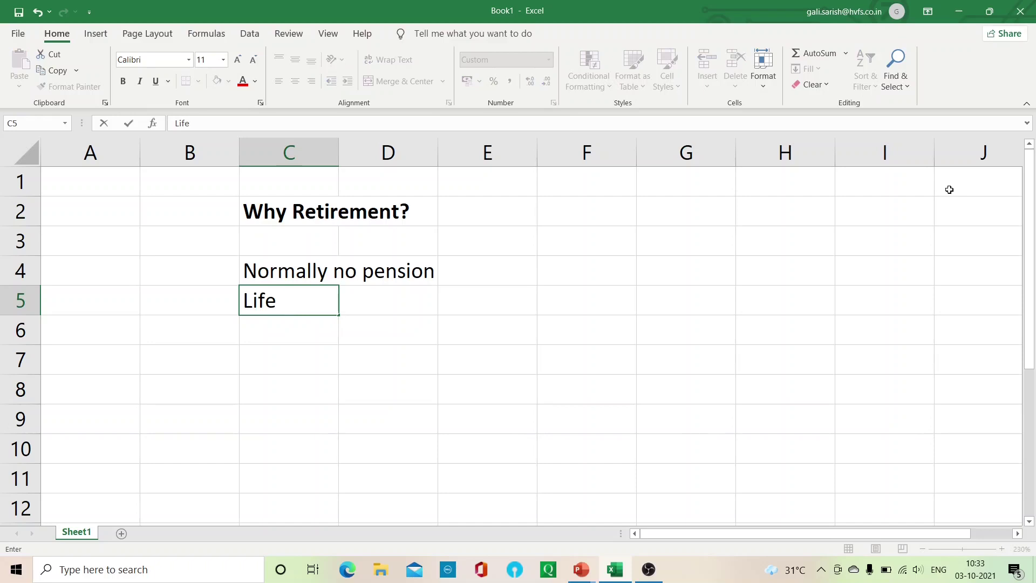
{"action": "type", "text": "- working life has be"}
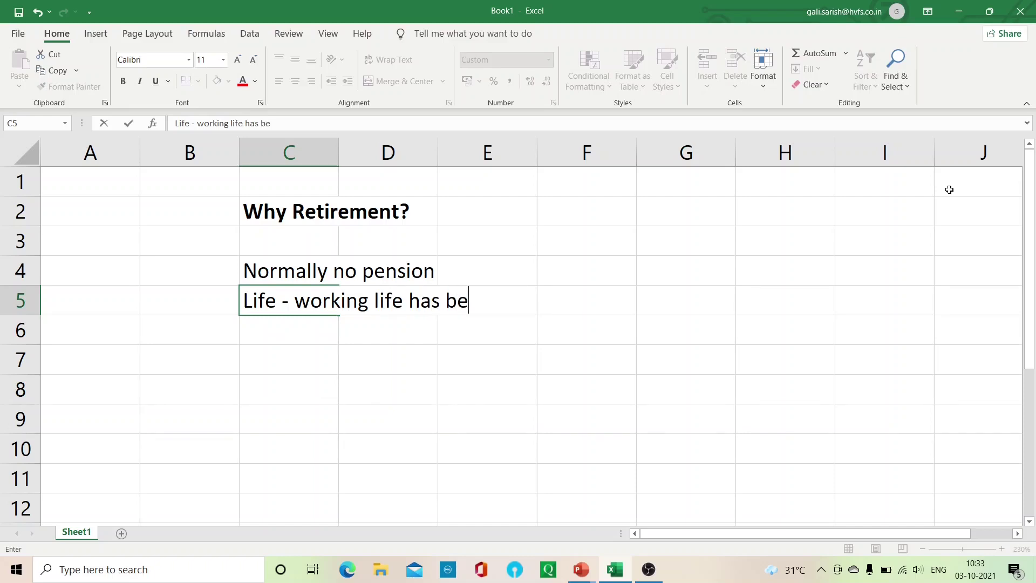
{"action": "type", "text": "come more stressfull"}
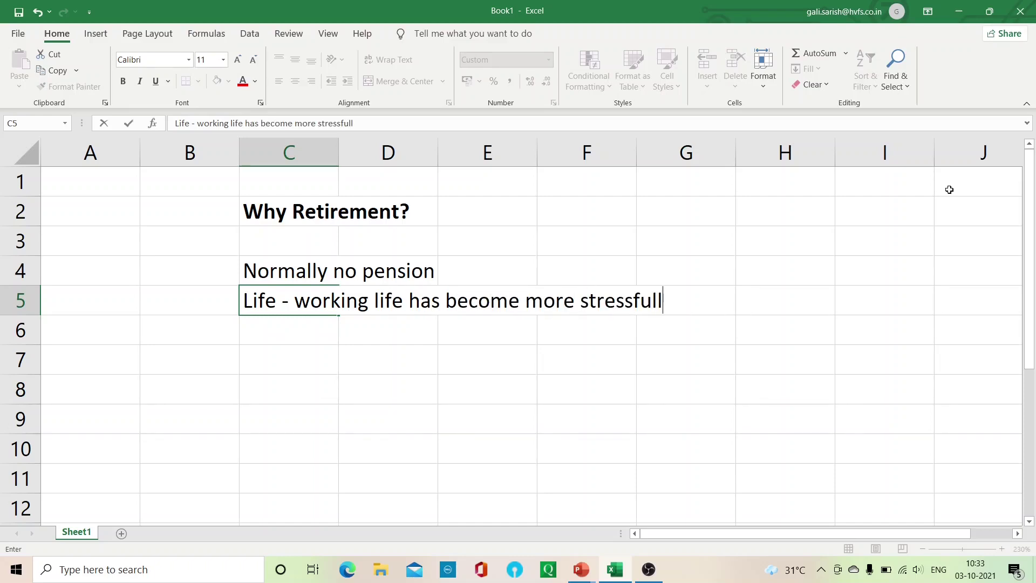
{"action": "key", "text": "Return"}
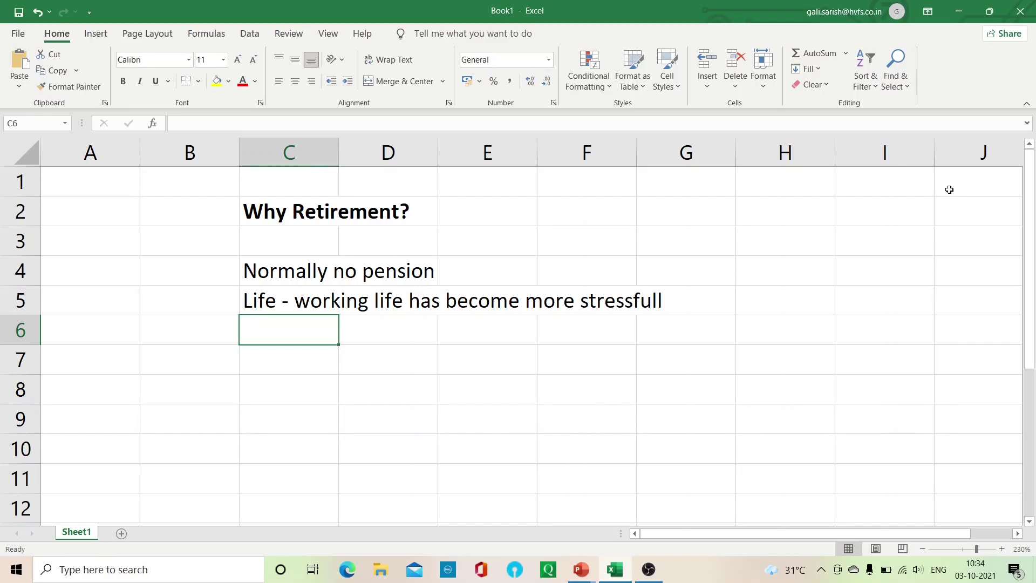
{"action": "type", "text": "Early retirement"}
{"action": "key", "text": "Return"}
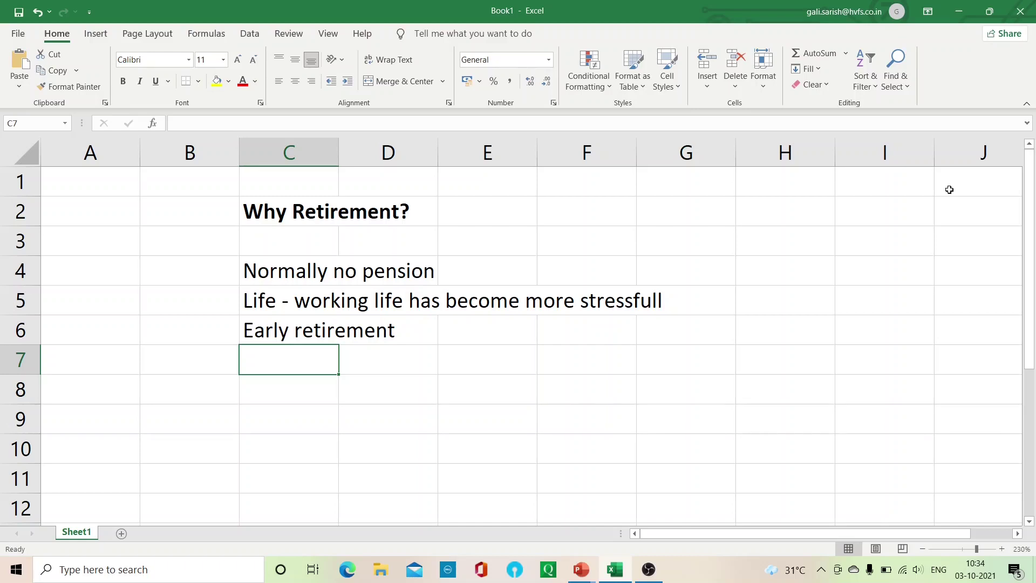
Enter the ages 45, 50, 55 and 60 in cells E6 to H6 of the 'Early retirement' row
{"action": "key", "text": "Right"}
{"action": "key", "text": "Up"}
{"action": "key", "text": "Right"}
{"action": "type", "text": "45"}
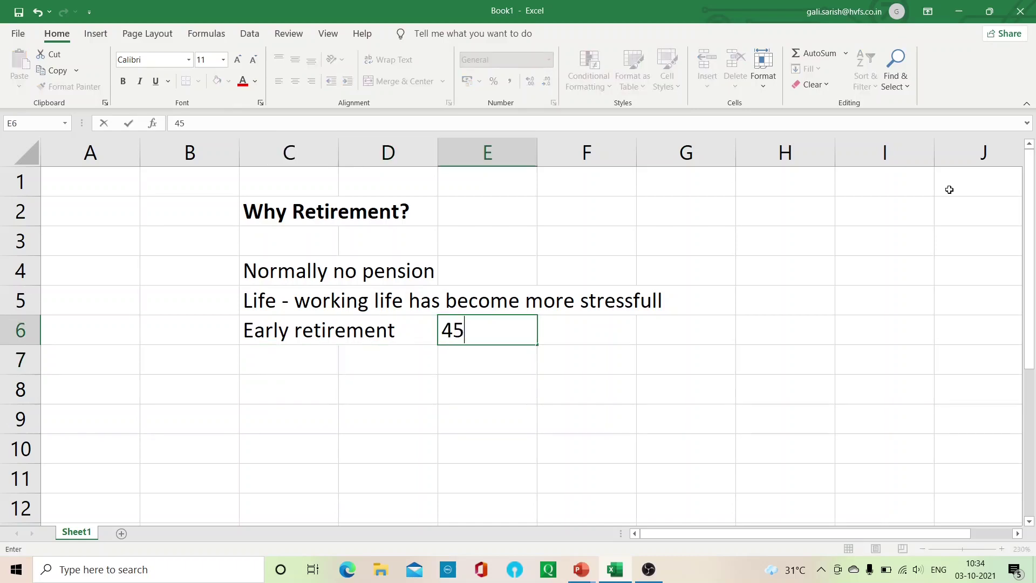
{"action": "key", "text": "Right"}
{"action": "type", "text": "50"}
{"action": "key", "text": "Right"}
{"action": "type", "text": "55"}
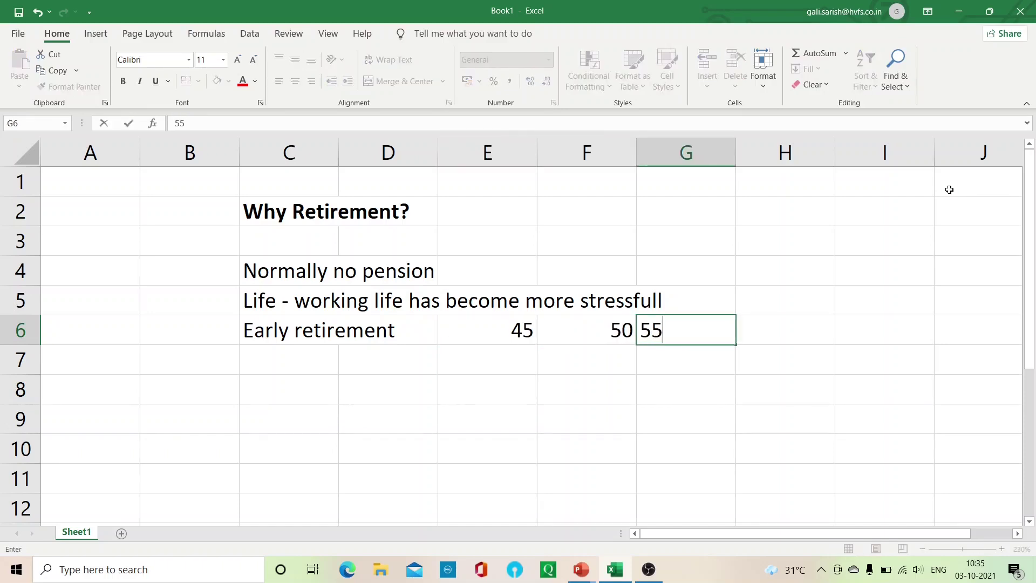
{"action": "key", "text": "Return"}
{"action": "key", "text": "Up"}
{"action": "key", "text": "Right"}
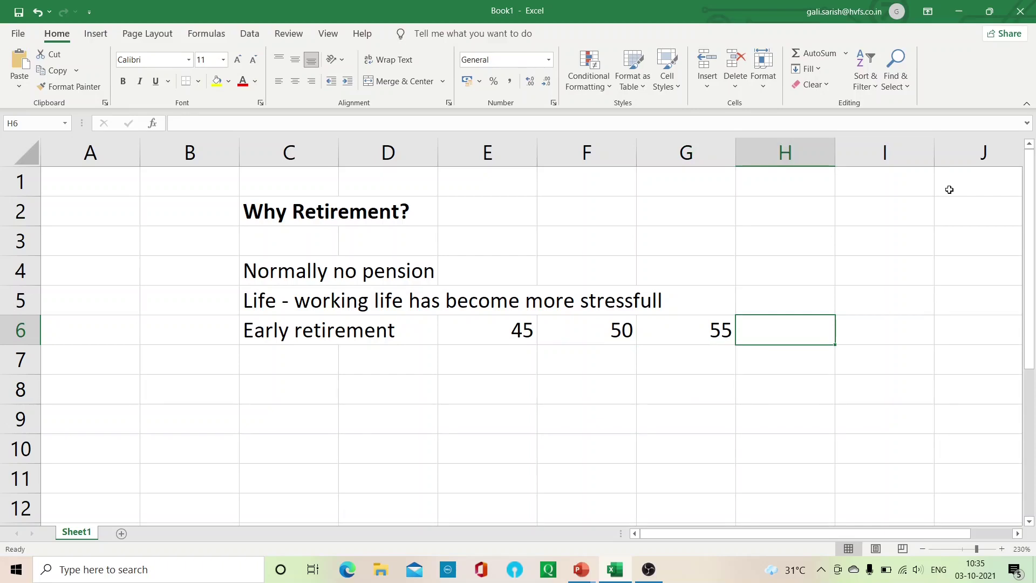
{"action": "type", "text": "60"}
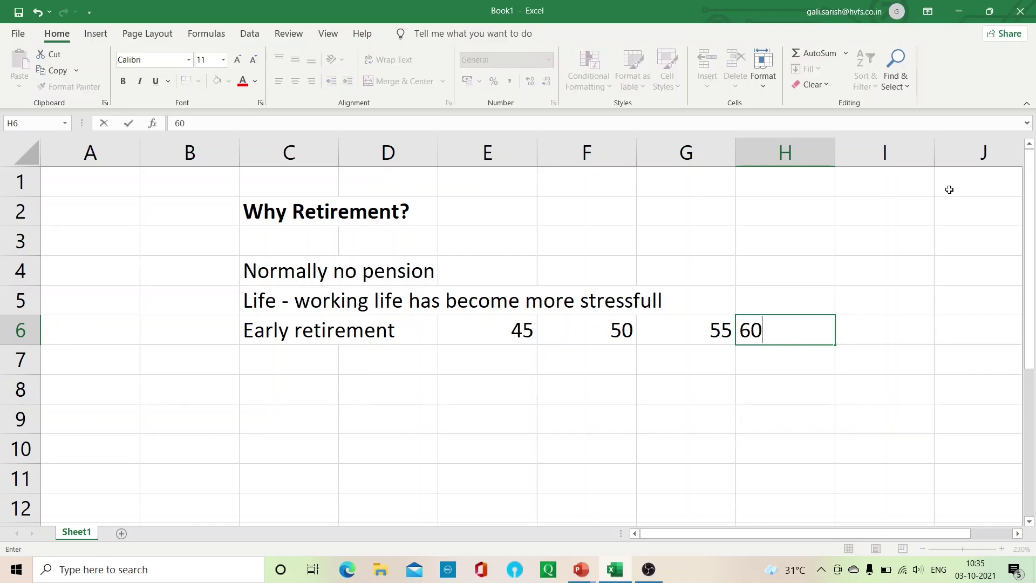
{"action": "key", "text": "Return"}
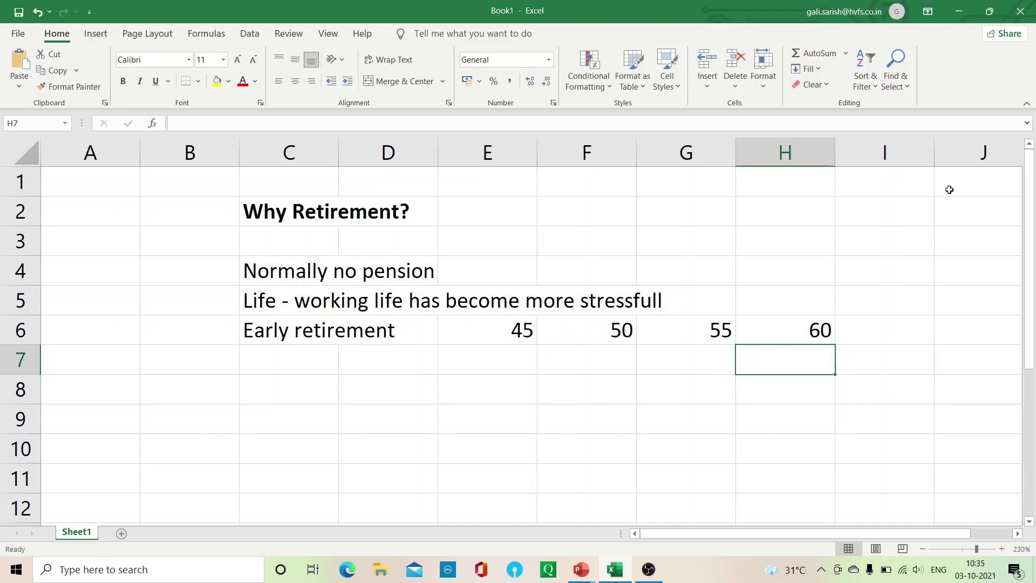
Enter 'Life span has increased' in cell C7 as the next point of the list
{"action": "key", "text": "Up"}
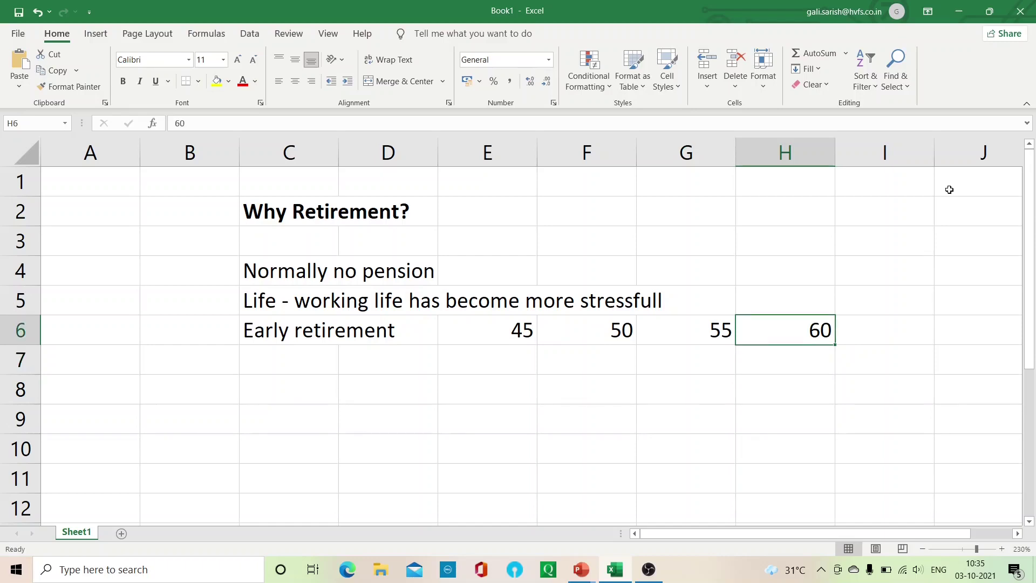
{"action": "key", "text": "Left"}
{"action": "key", "text": "Left"}
{"action": "key", "text": "Left"}
{"action": "key", "text": "Left"}
{"action": "key", "text": "Left"}
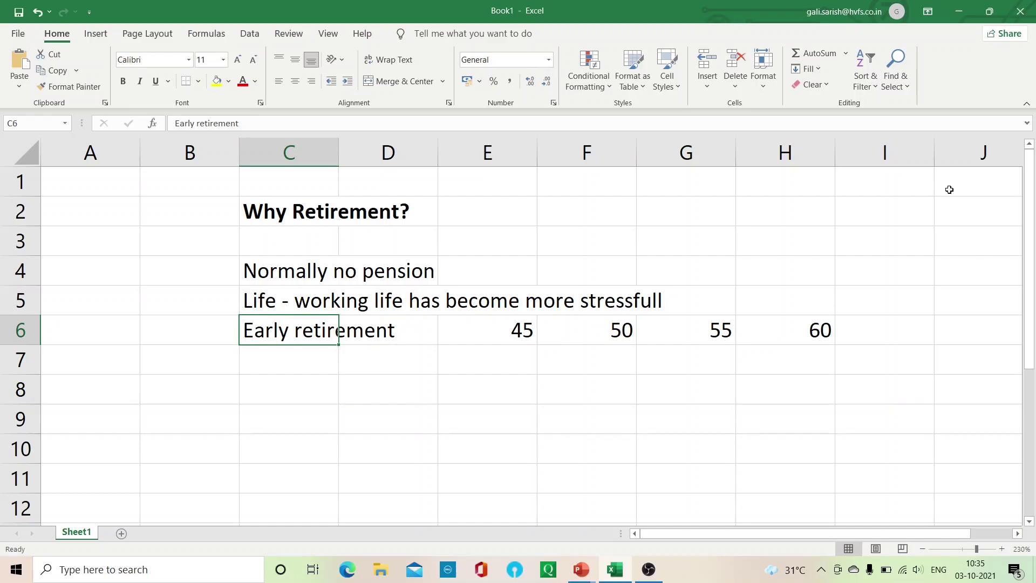
{"action": "key", "text": "Down"}
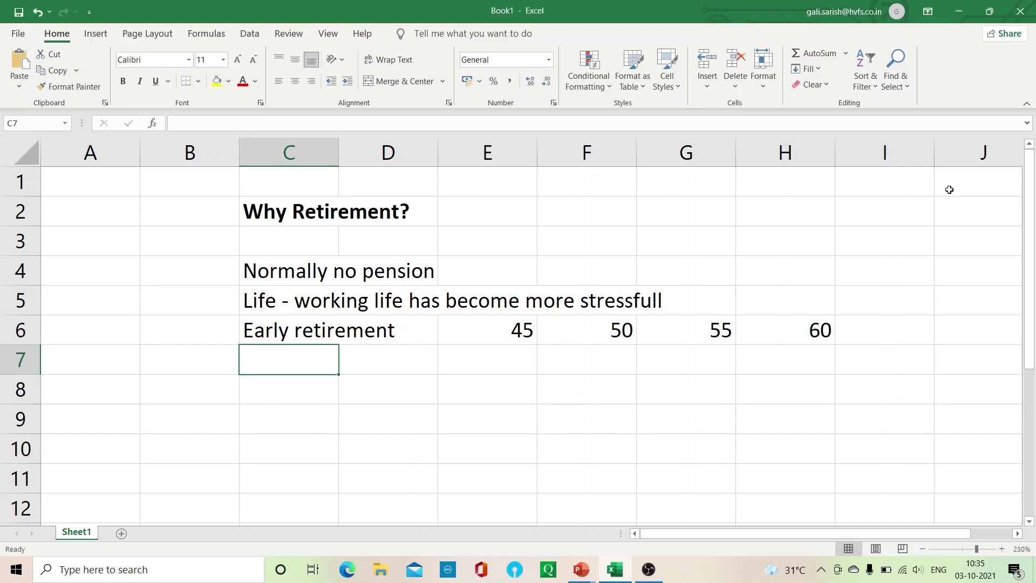
{"action": "type", "text": "L"}
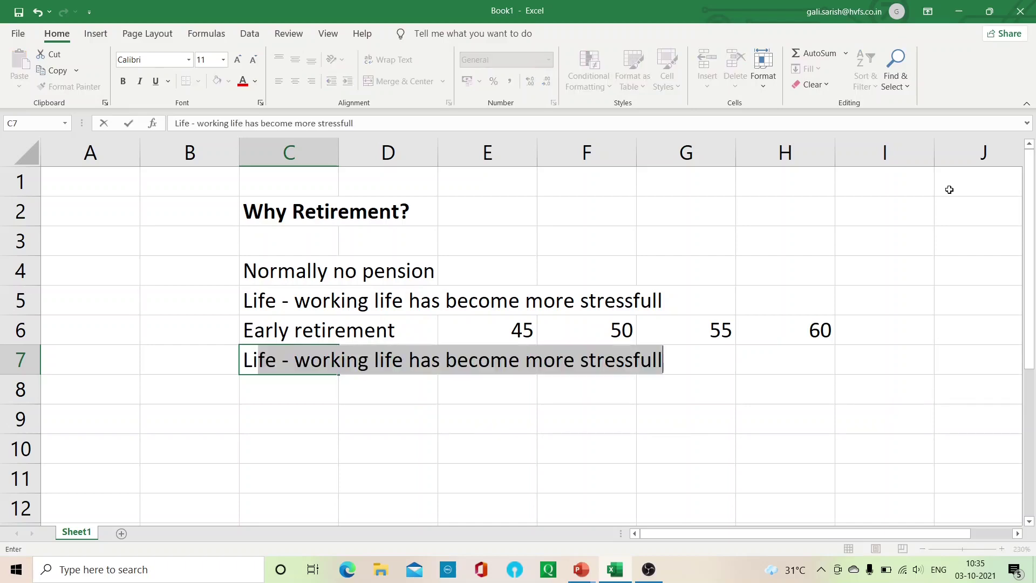
{"action": "type", "text": "ife span has increas"}
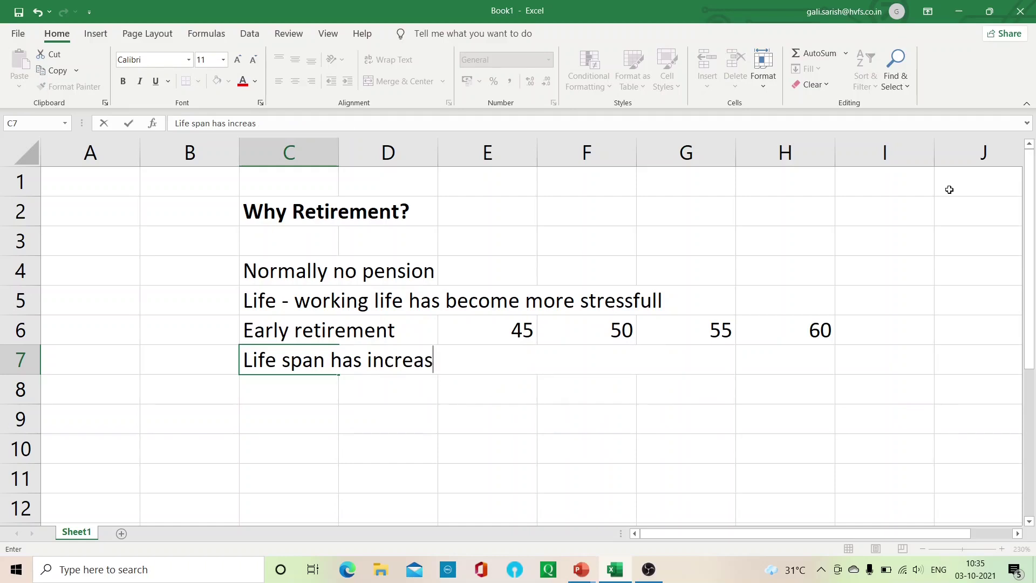
{"action": "key", "text": "Return"}
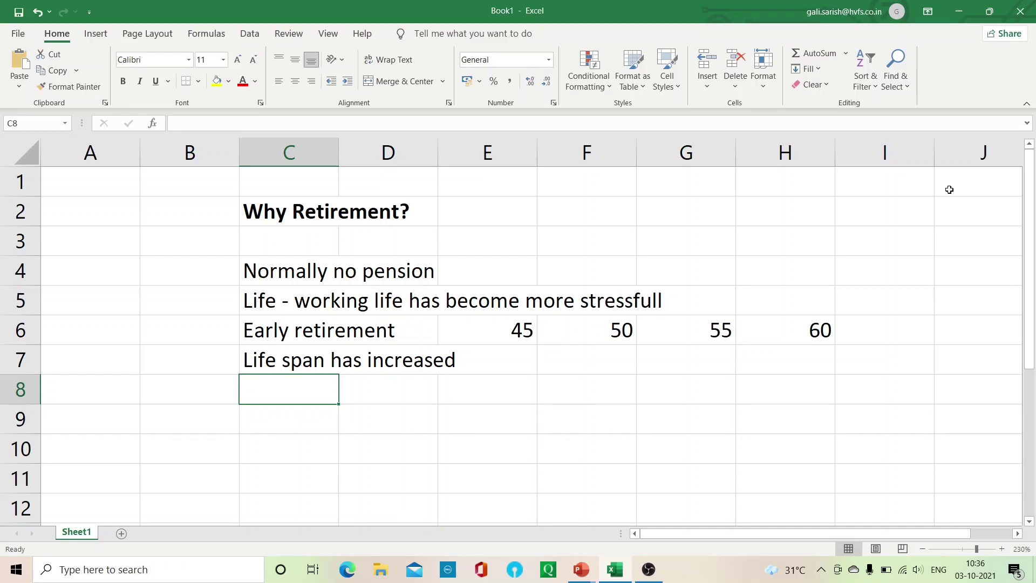
Enter 'Nuclear Families' in cell C8 below the life span point
{"action": "key", "text": "Up"}
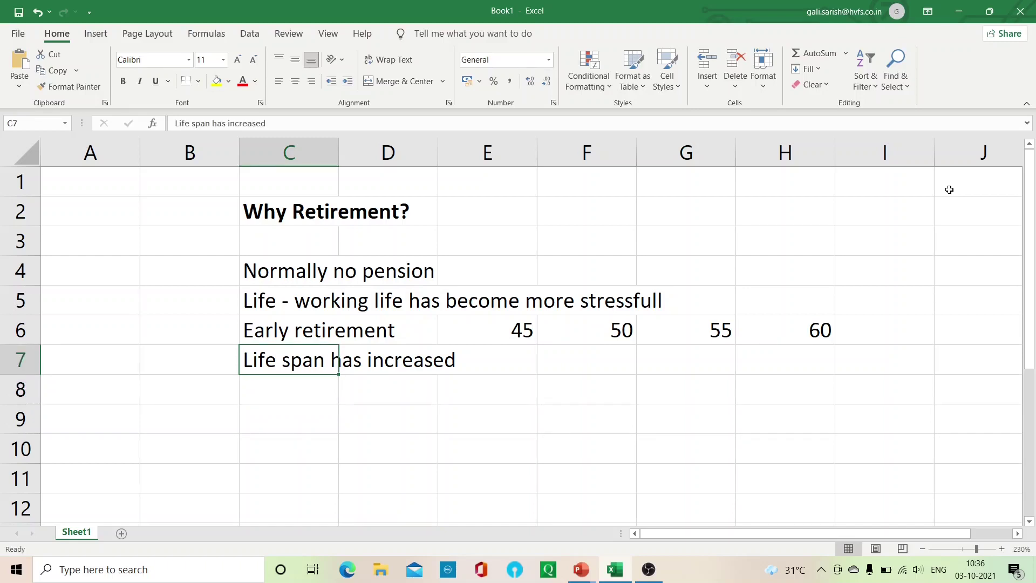
{"action": "key", "text": "Down"}
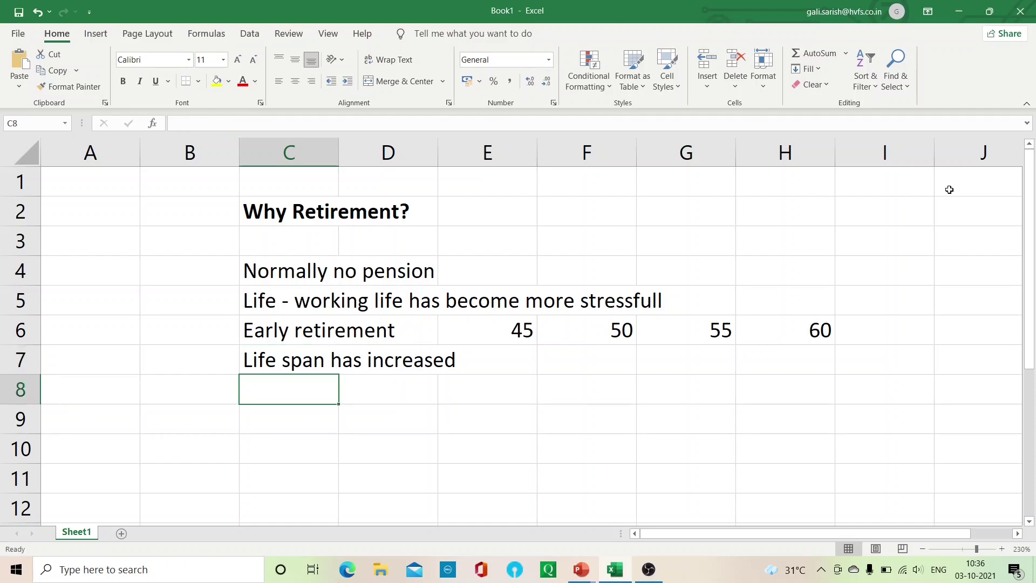
{"action": "type", "text": "Nuclea"}
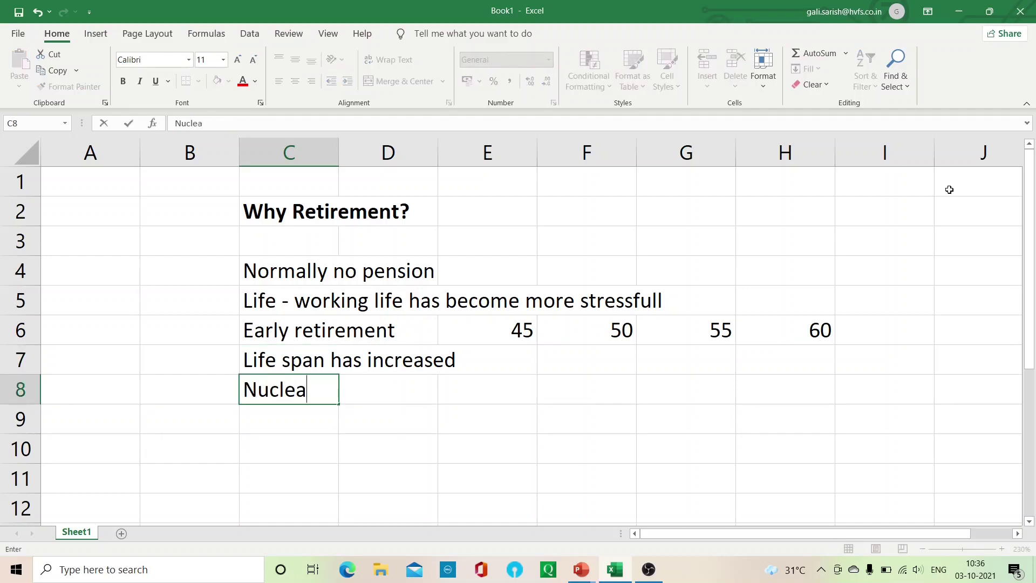
{"action": "type", "text": "r Families"}
{"action": "key", "text": "Return"}
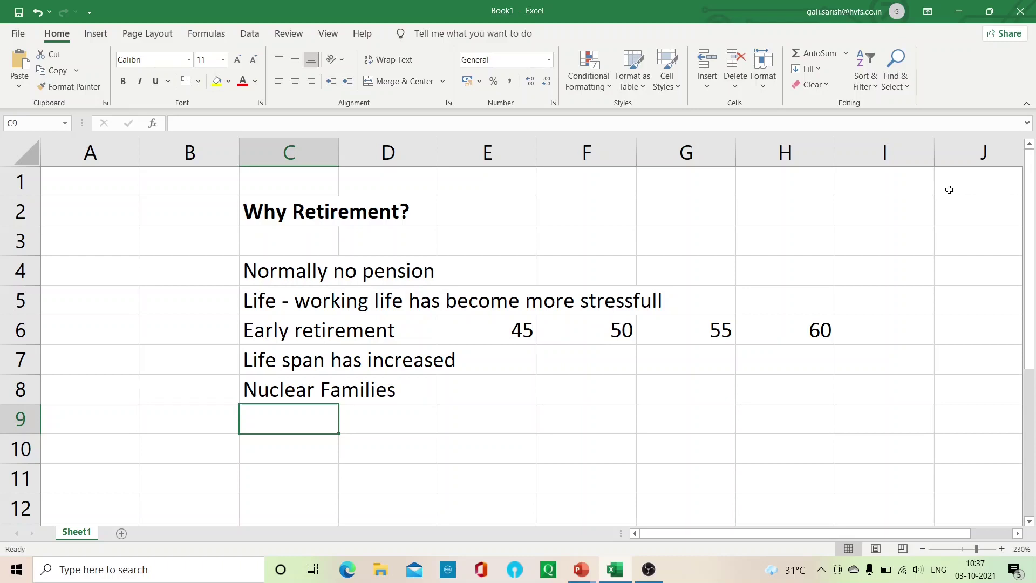
Enter the statement 'Indians don’t plan for their retirement' in cell C10, leaving a blank row below the list
{"action": "key", "text": "Up"}
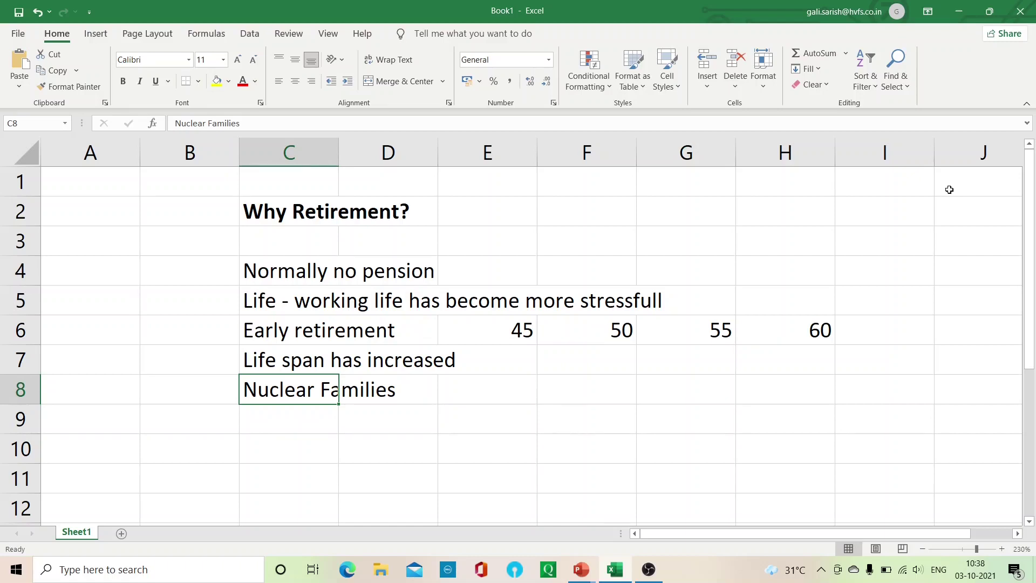
{"action": "key", "text": "Down"}
{"action": "key", "text": "Down"}
{"action": "key", "text": "Down"}
{"action": "key", "text": "Down"}
{"action": "key", "text": "Down"}
{"action": "key", "text": "Down"}
{"action": "key", "text": "Down"}
{"action": "key", "text": "Down"}
{"action": "key", "text": "Down"}
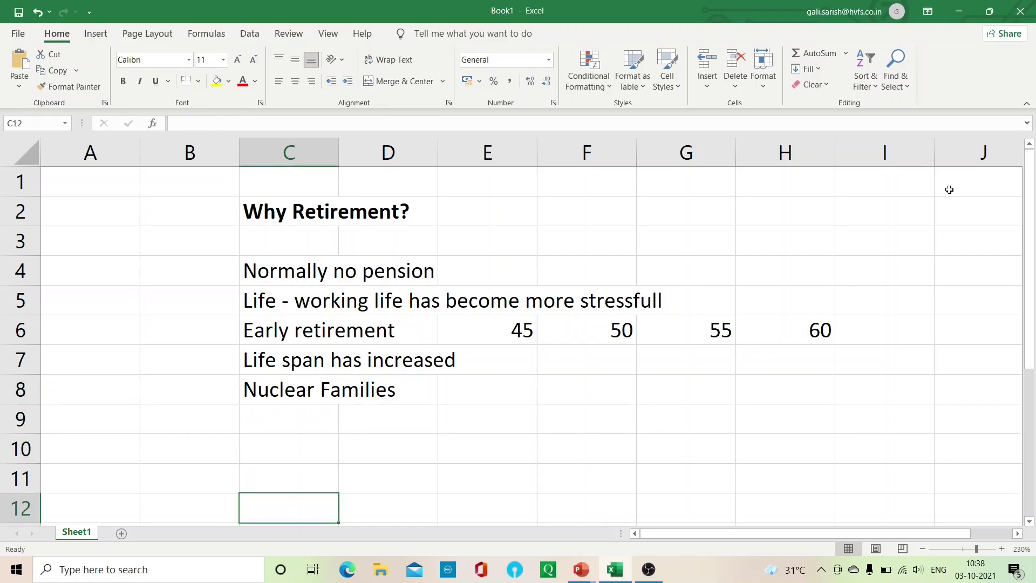
{"action": "key", "text": "Down"}
{"action": "key", "text": "Down"}
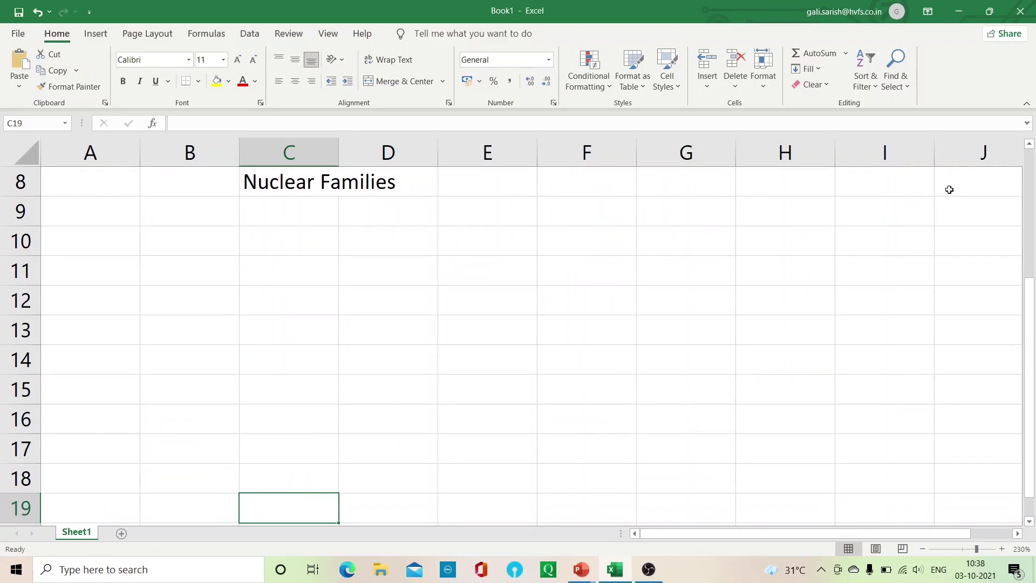
{"action": "key", "text": "Up"}
{"action": "key", "text": "Up"}
{"action": "key", "text": "Up"}
{"action": "key", "text": "Up"}
{"action": "key", "text": "Up"}
{"action": "key", "text": "Up"}
{"action": "key", "text": "Up"}
{"action": "key", "text": "Up"}
{"action": "key", "text": "Up"}
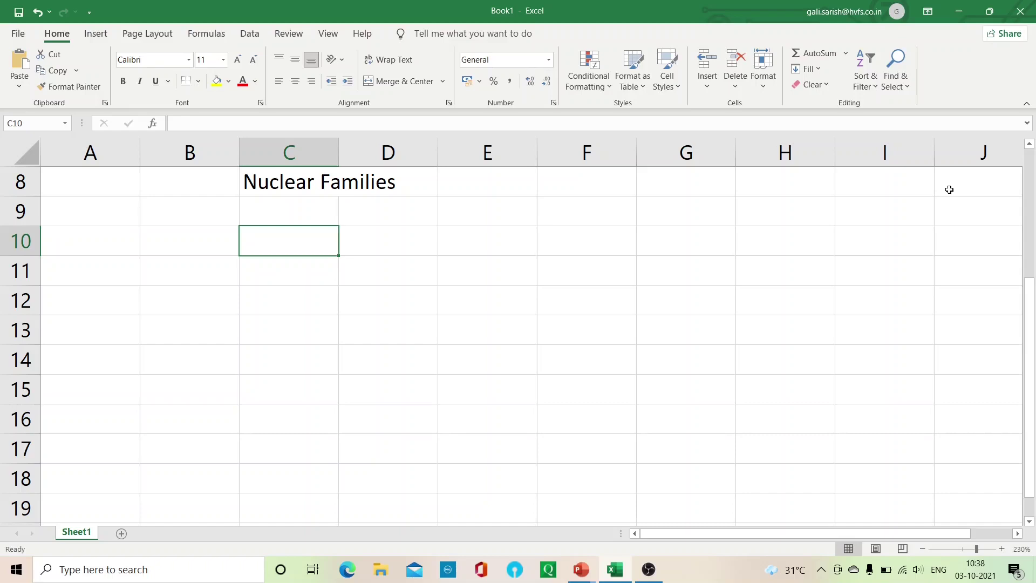
{"action": "type", "text": "Indiand"}
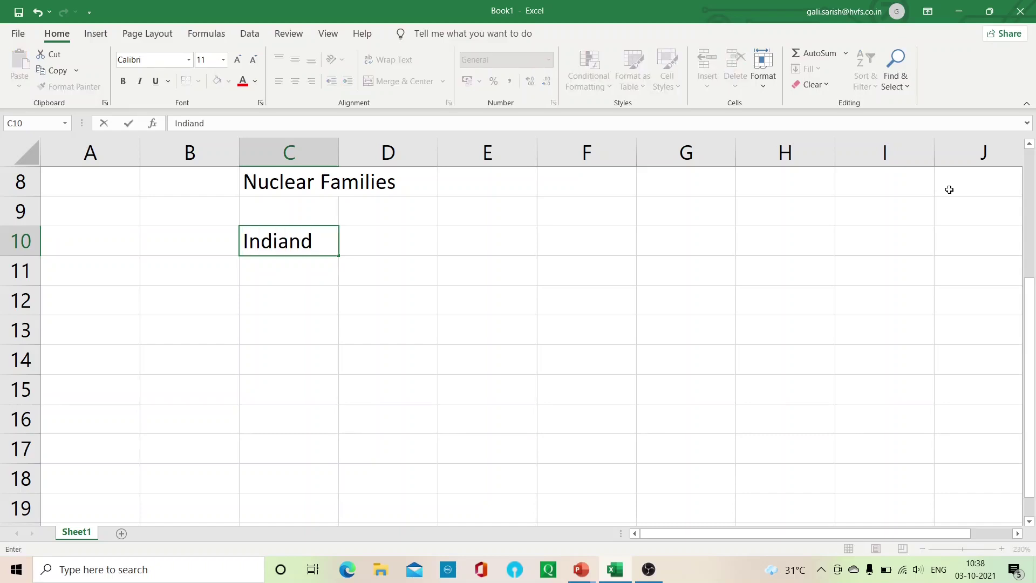
{"action": "key", "text": "BackSpace"}
{"action": "type", "text": "s don’t plan f"}
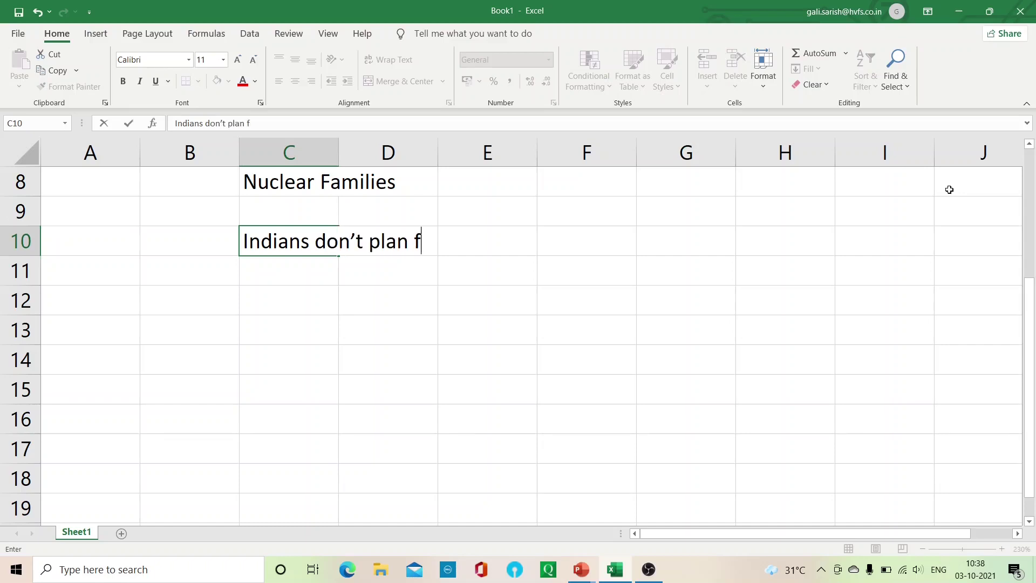
{"action": "type", "text": "or their retirement"}
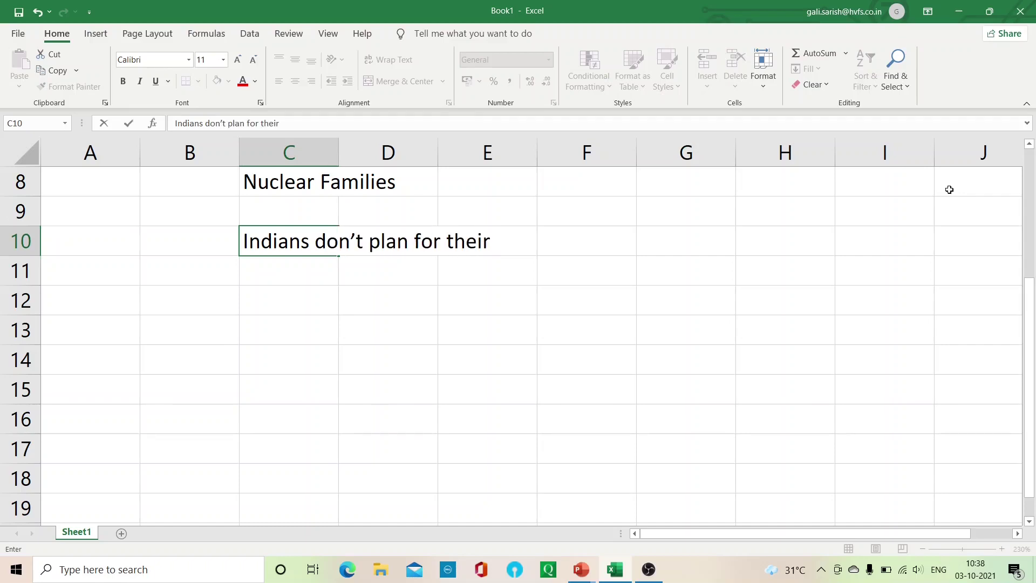
{"action": "key", "text": "Return"}
Enter the line 'based few assumption' in cell C12, one blank row below the statement about Indians
{"action": "key", "text": "Return"}
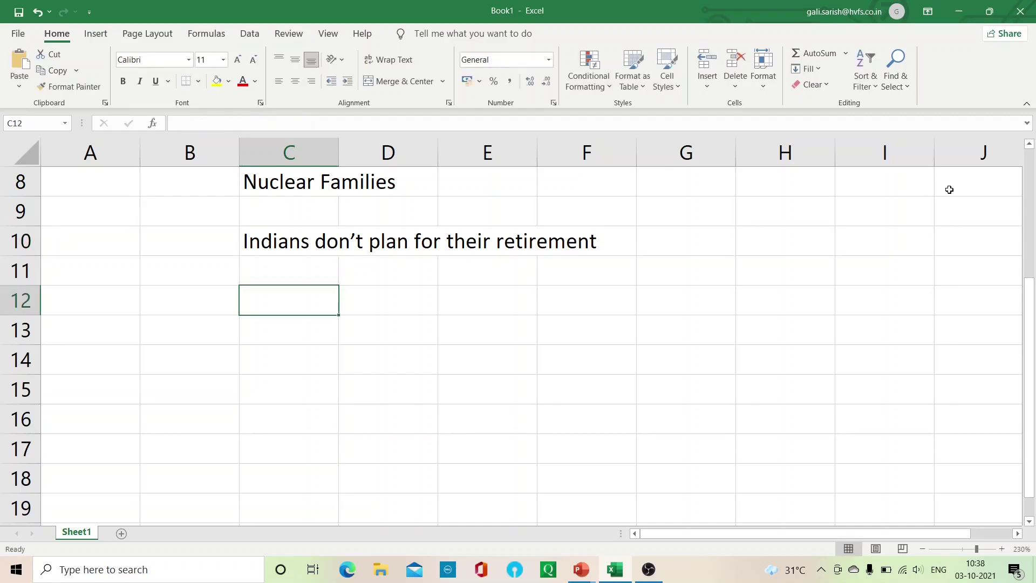
{"action": "type", "text": "based few "}
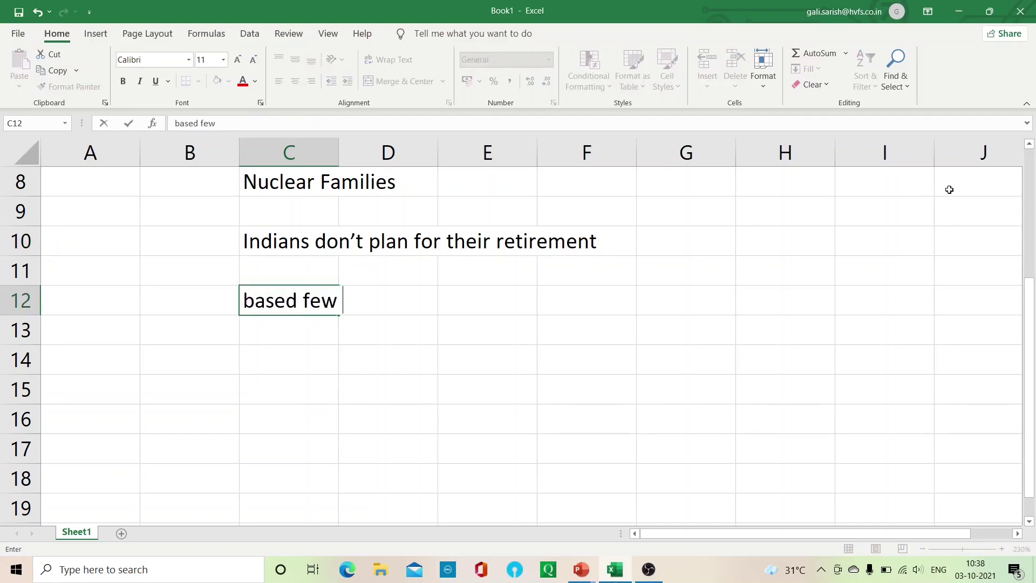
{"action": "type", "text": "assumptio"}
{"action": "key", "text": "BackSpace"}
{"action": "type", "text": "p"}
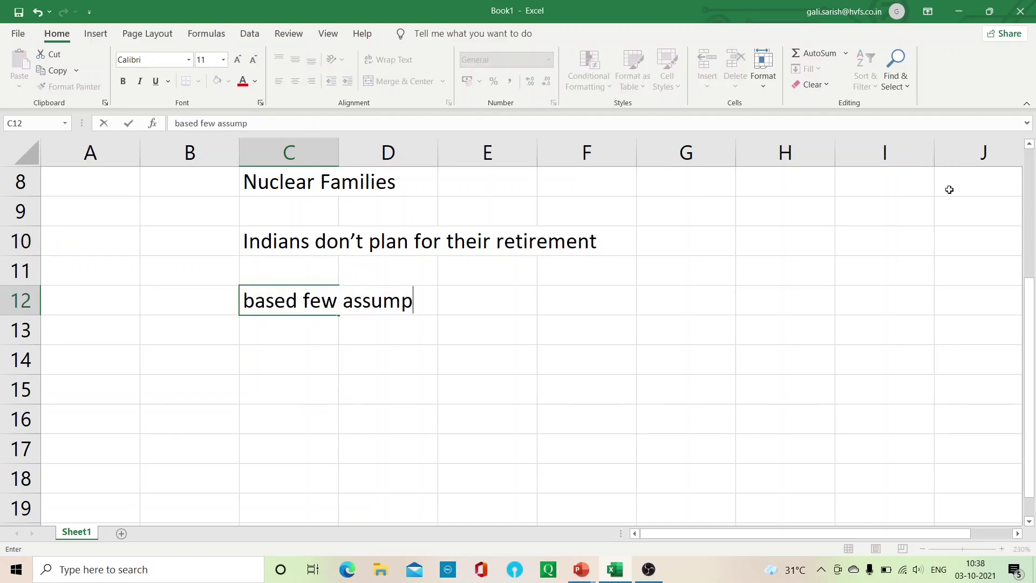
{"action": "type", "text": "tion"}
{"action": "key", "text": "Return"}
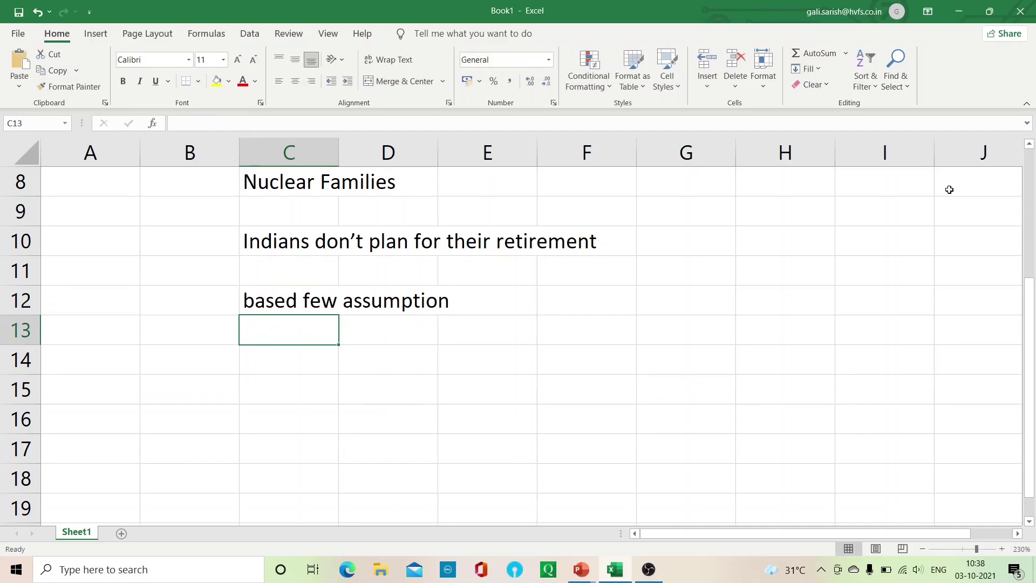
Enter the assumption 'We believe guaranteed plans are enough to meet my retirement needs' in cell C13
{"action": "type", "text": "We believe guaranteed pla"}
{"action": "key", "text": "BackSpace"}
{"action": "type", "text": "lans are enough to meet my "}
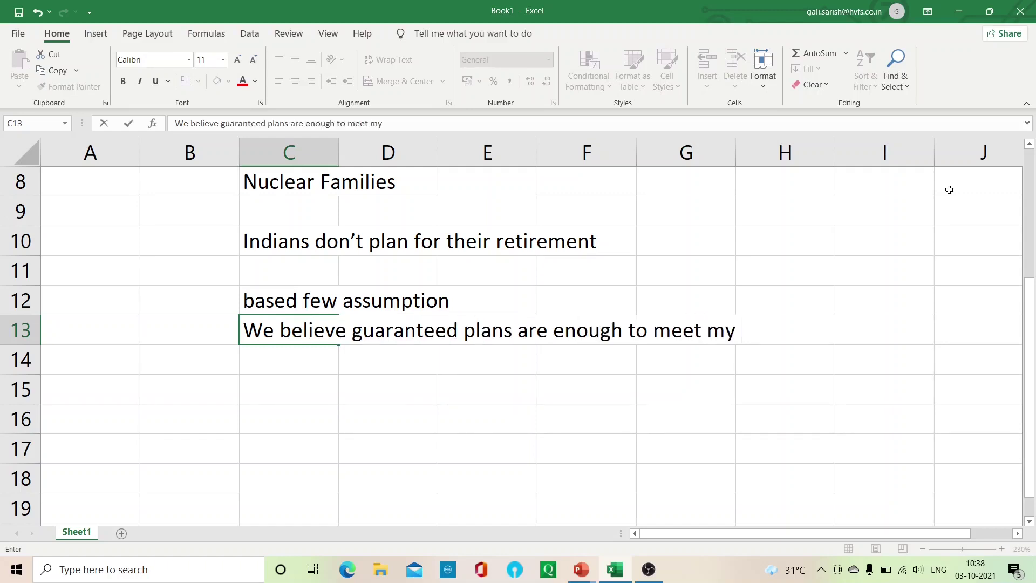
{"action": "type", "text": "retirement needs"}
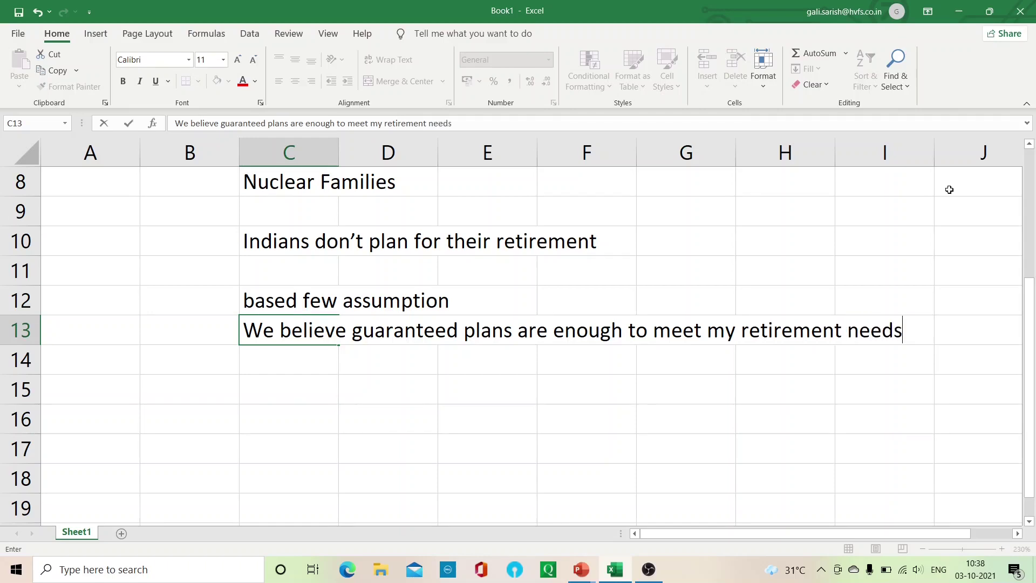
{"action": "key", "text": "Return"}
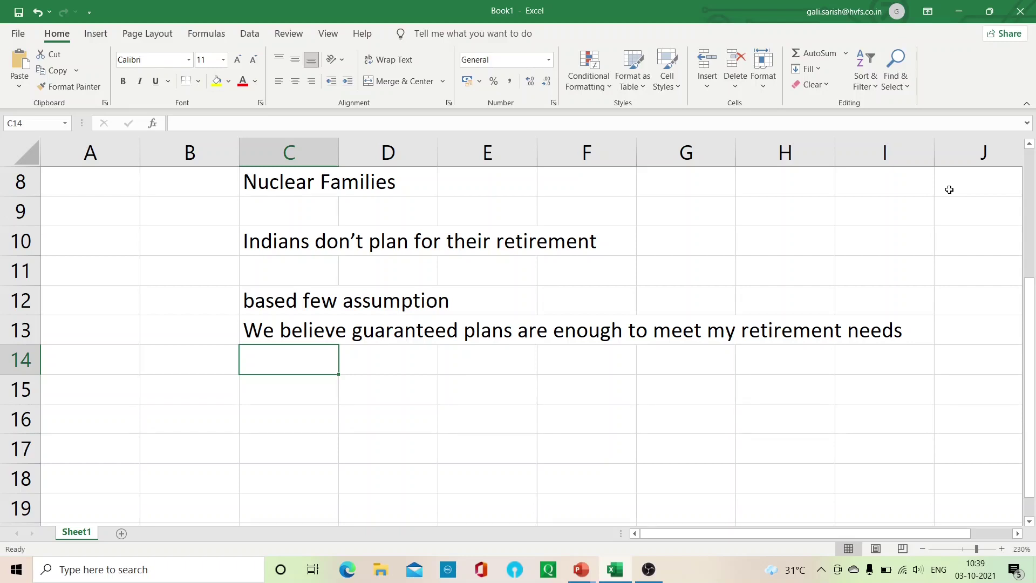
List the guaranteed plans 'Insurance', 'Bank FDs', 'Postal Deposits' and 'PFs' in cells C14 to C17
{"action": "type", "text": "Insurance"}
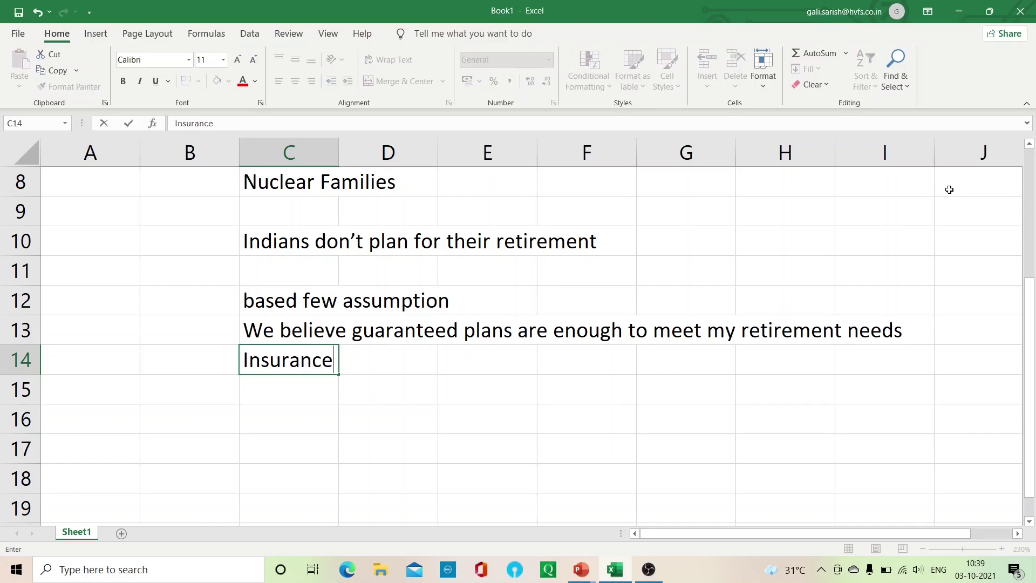
{"action": "key", "text": "Return"}
{"action": "type", "text": "Bank FDs"}
{"action": "key", "text": "Return"}
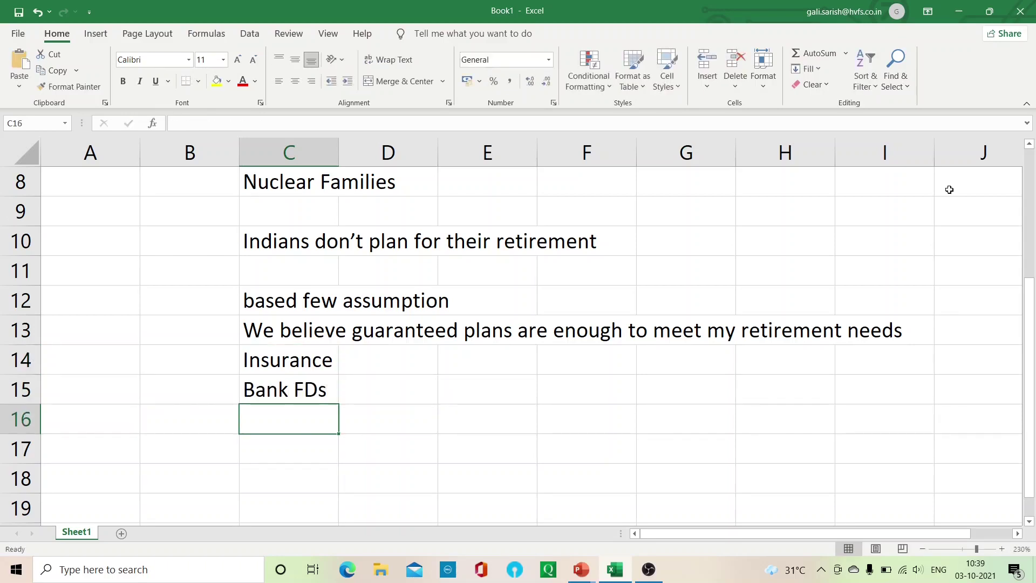
{"action": "type", "text": "Postal Deposits"}
{"action": "key", "text": "Return"}
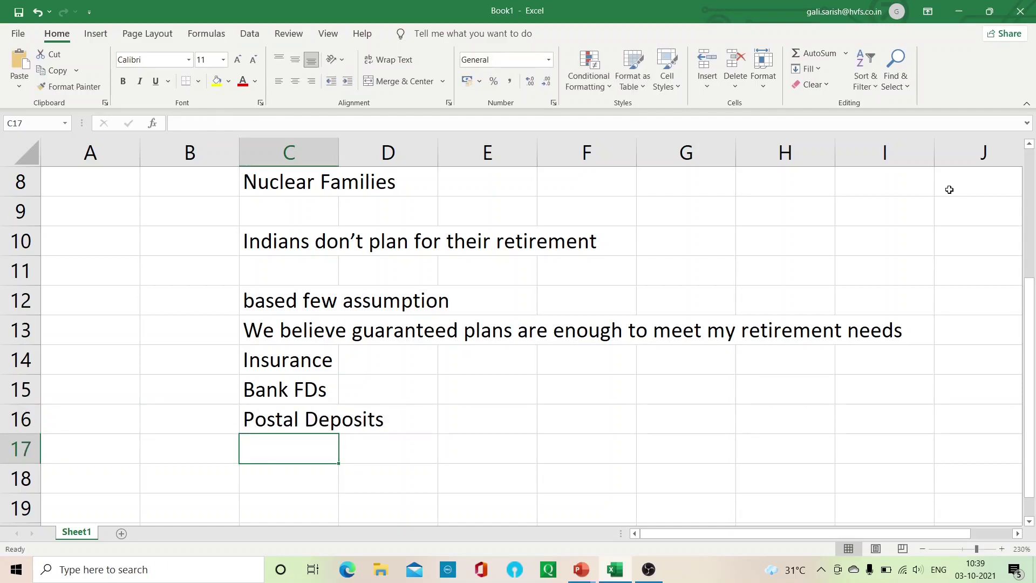
{"action": "type", "text": "PFs"}
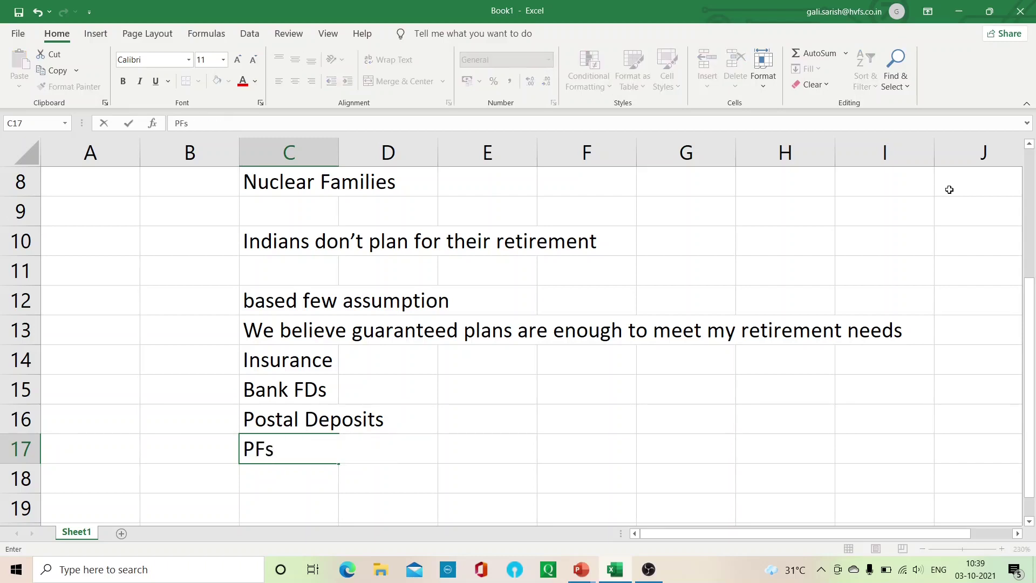
{"action": "key", "text": "Return"}
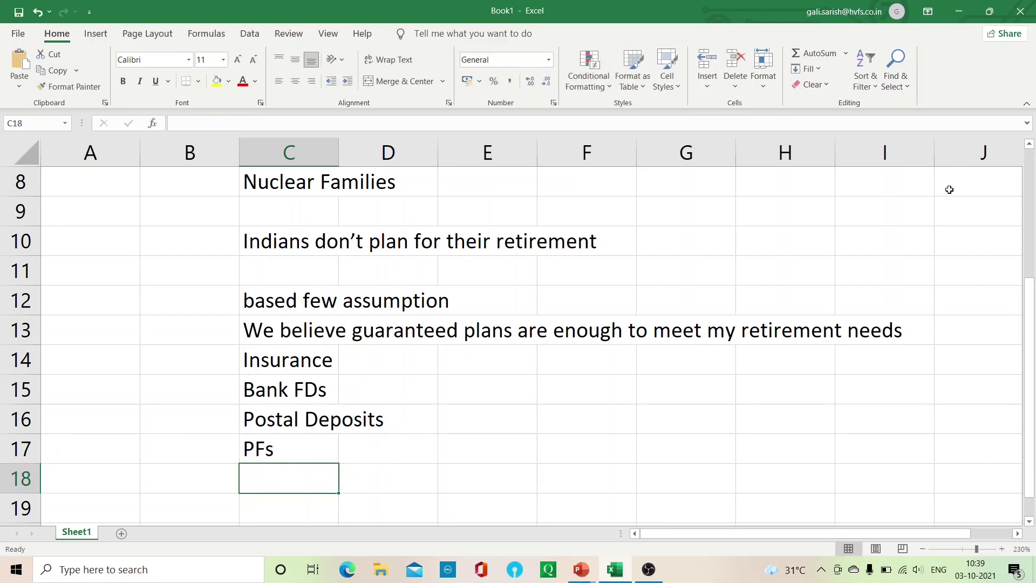
Format the four plan names in C14 to C17 as bold red text
{"action": "key", "text": "Up"}
{"action": "key", "text": "Up"}
{"action": "key", "text": "Up"}
{"action": "key", "text": "Up"}
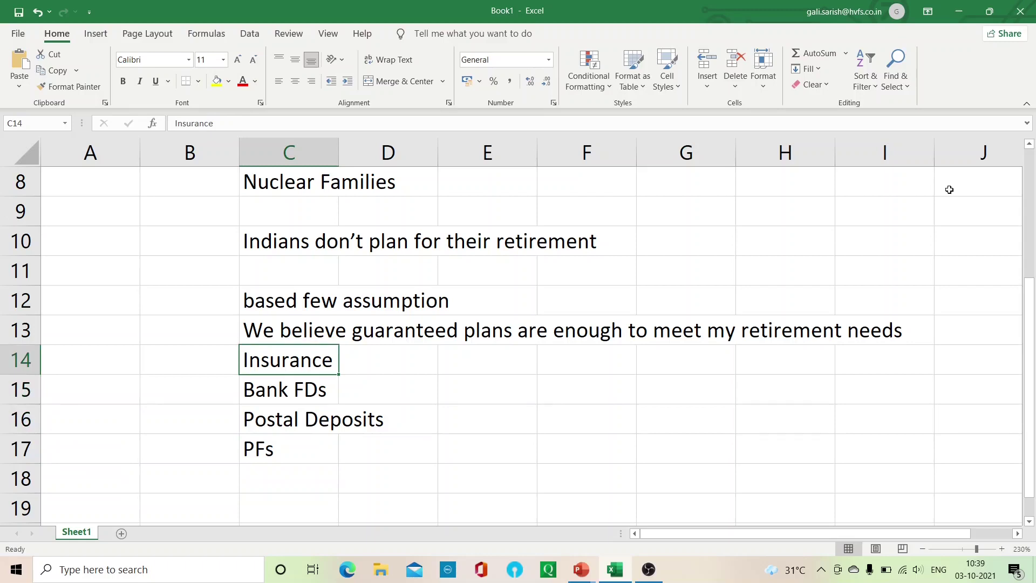
{"action": "key", "text": "shift+Down"}
{"action": "key", "text": "shift+Down"}
{"action": "key", "text": "shift+Down"}
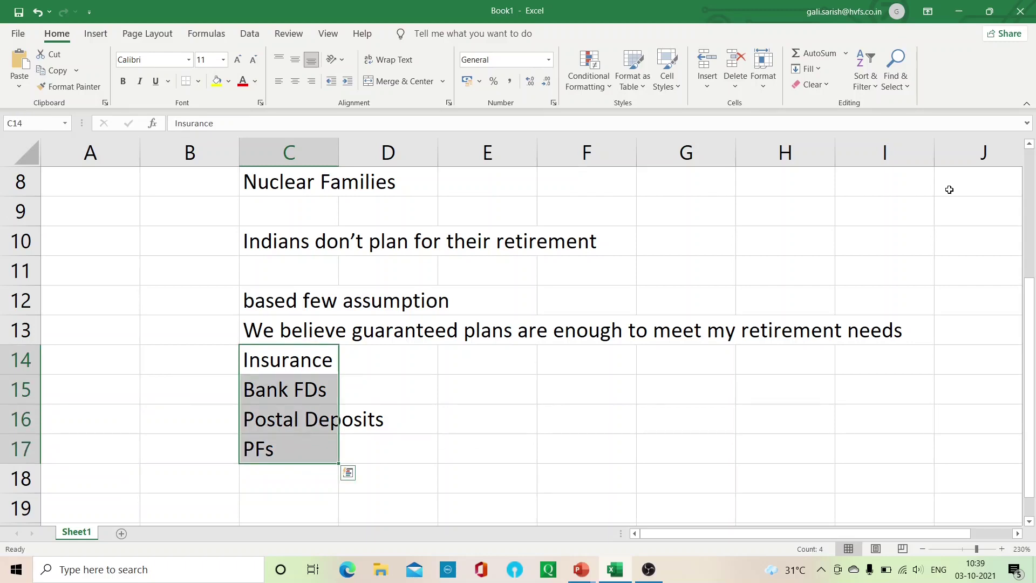
{"action": "key", "text": "ctrl+q"}
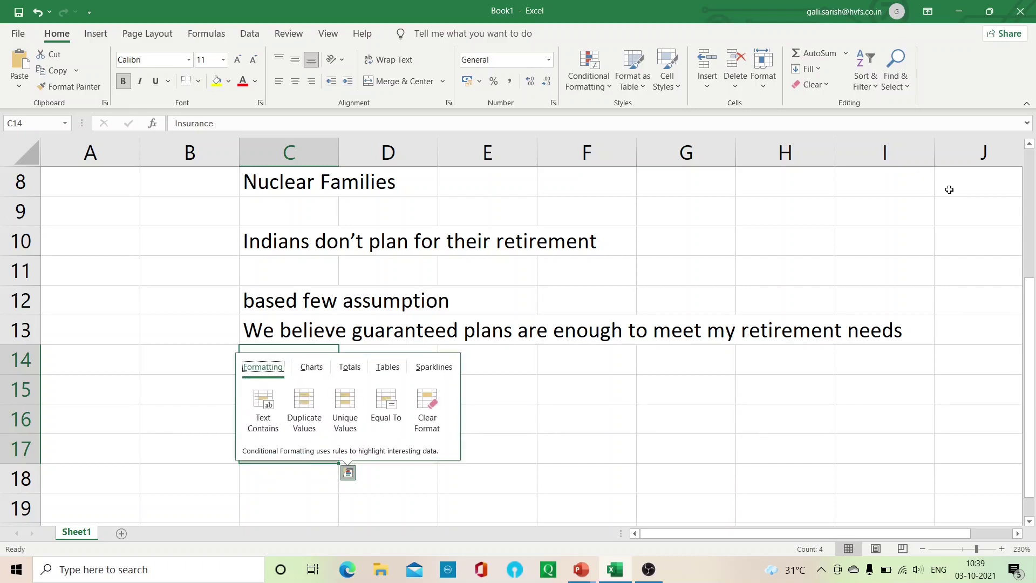
{"action": "left_click", "coordinate": [243, 82]}
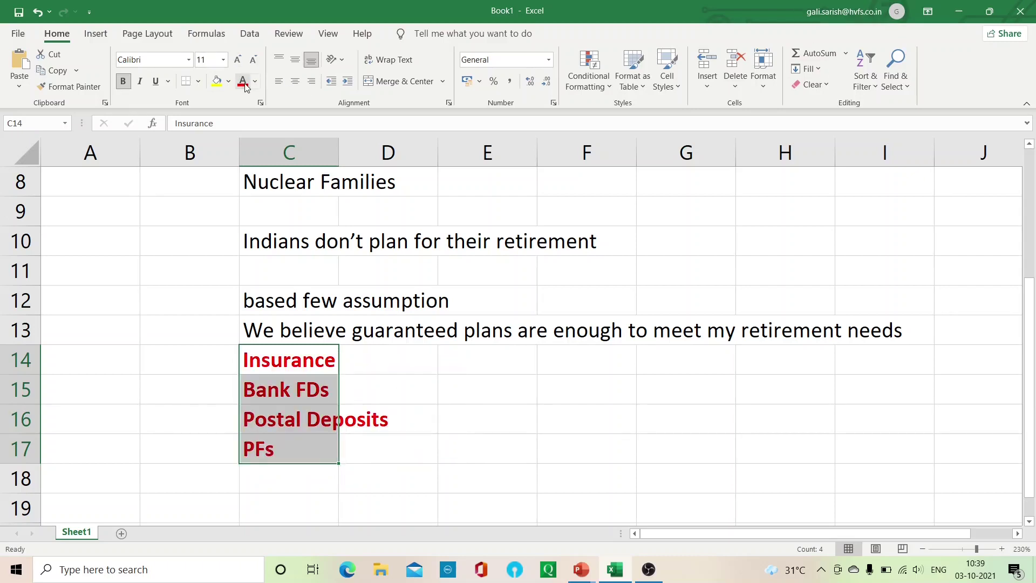
Enter the line '30% is accumulated by these guaranteed plans' in cell C19, leaving a blank row below the plan list
{"action": "left_click", "coordinate": [278, 476]}
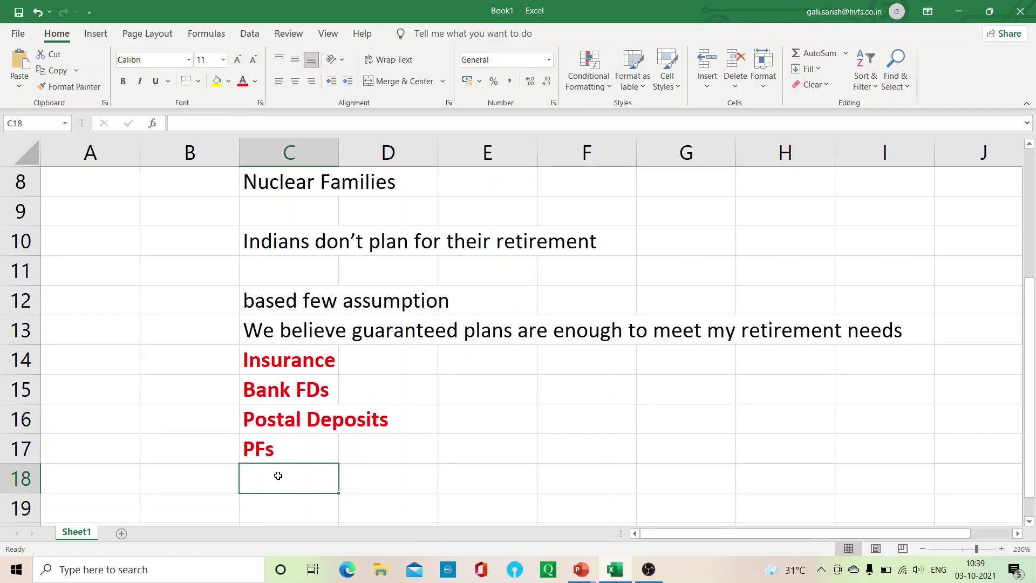
{"action": "key", "text": "Down"}
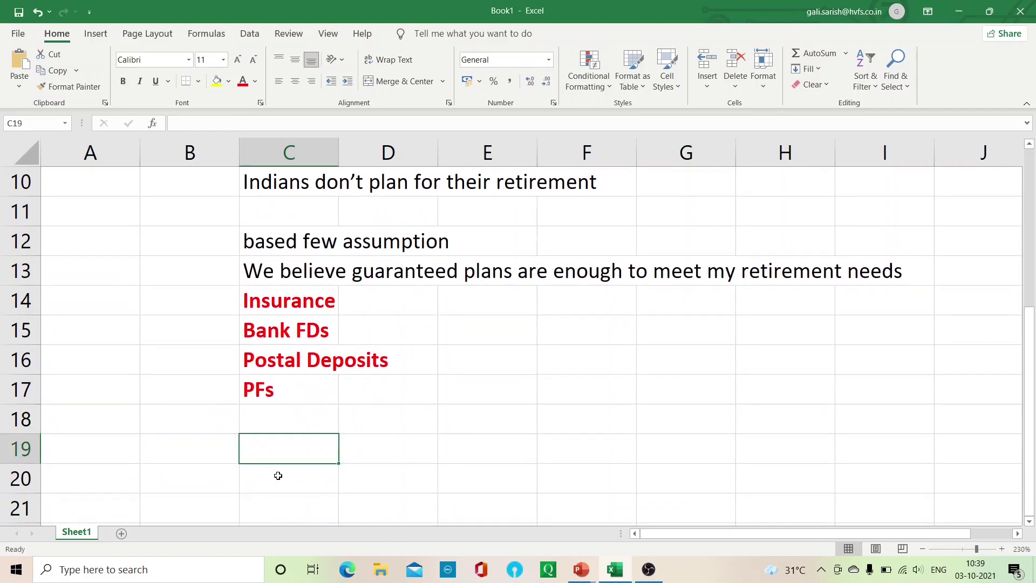
{"action": "type", "text": "30% i"}
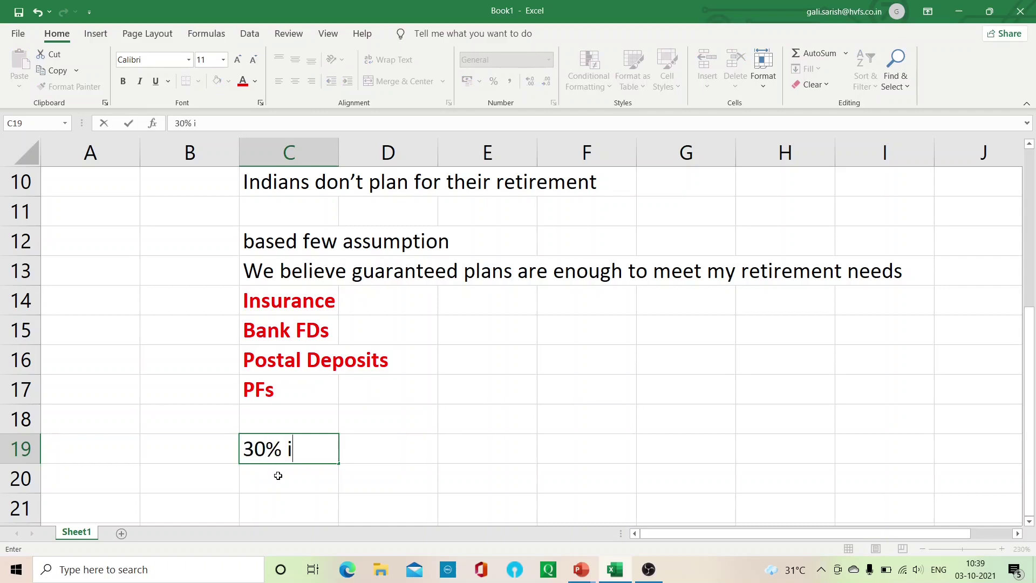
{"action": "type", "text": "s accumulat"}
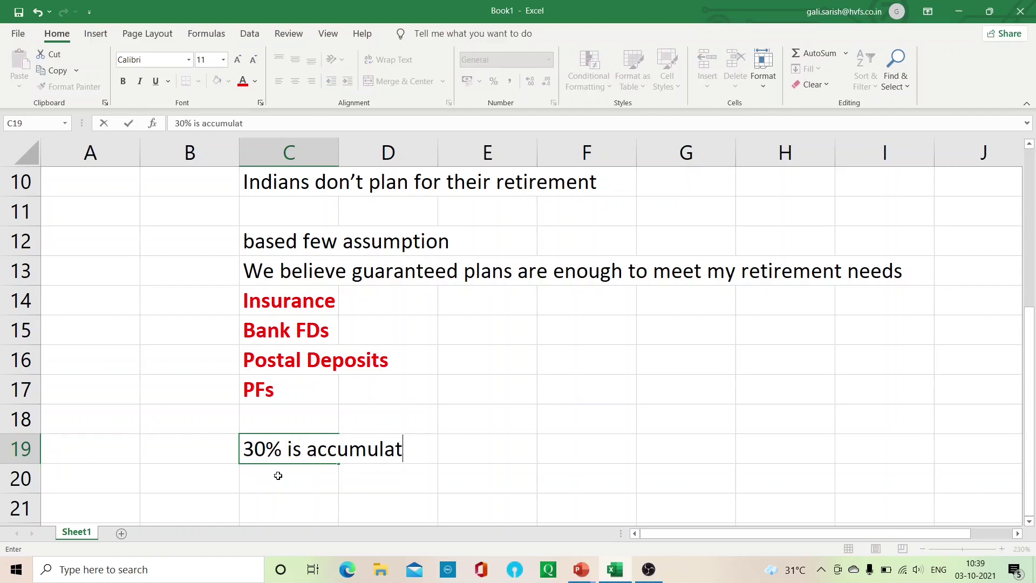
{"action": "type", "text": "ed by these"}
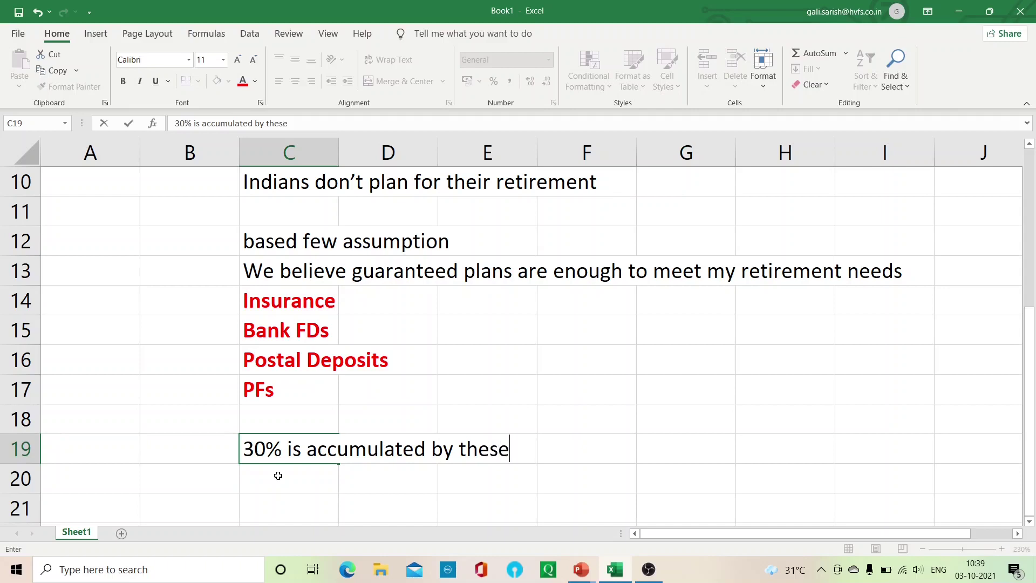
{"action": "type", "text": " guaranteed plans"}
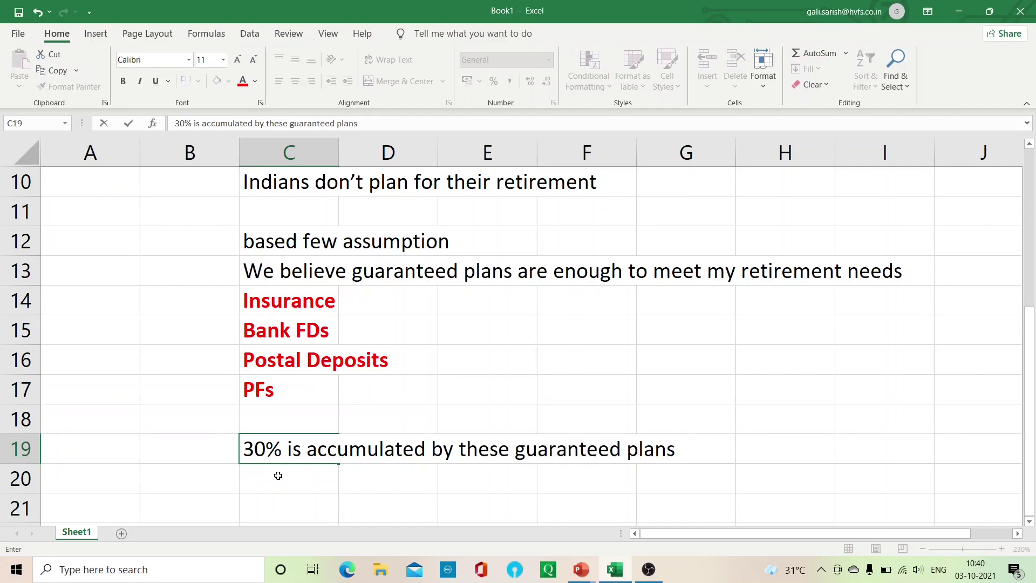
{"action": "key", "text": "Return"}
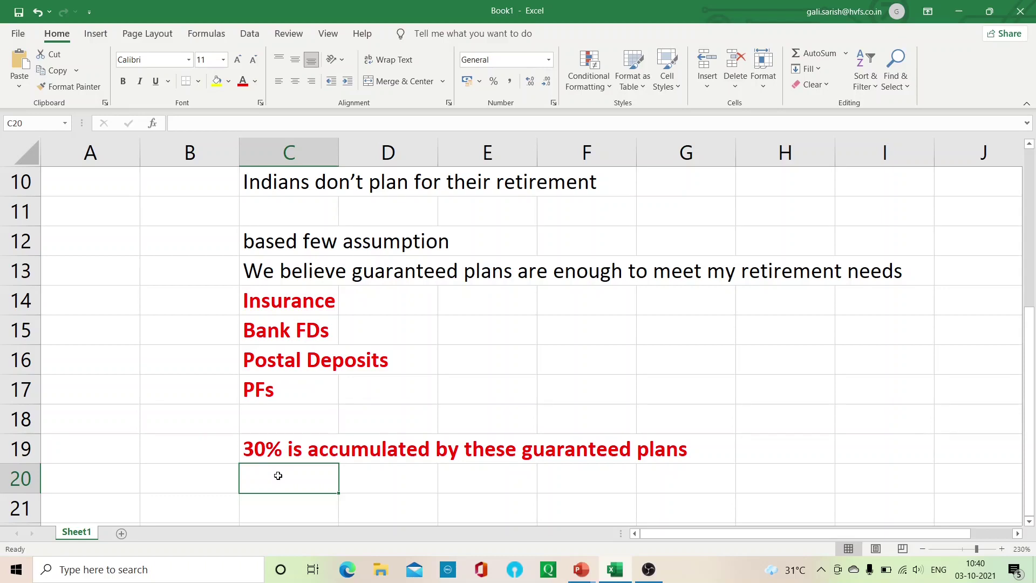
Look back over the notes from the last line up to the 'Why Retirement?' heading
{"action": "key", "text": "Up"}
{"action": "key", "text": "Up"}
{"action": "key", "text": "Up"}
{"action": "key", "text": "Up"}
{"action": "key", "text": "Up"}
{"action": "key", "text": "Up"}
{"action": "key", "text": "Up"}
{"action": "key", "text": "Up"}
{"action": "key", "text": "Up"}
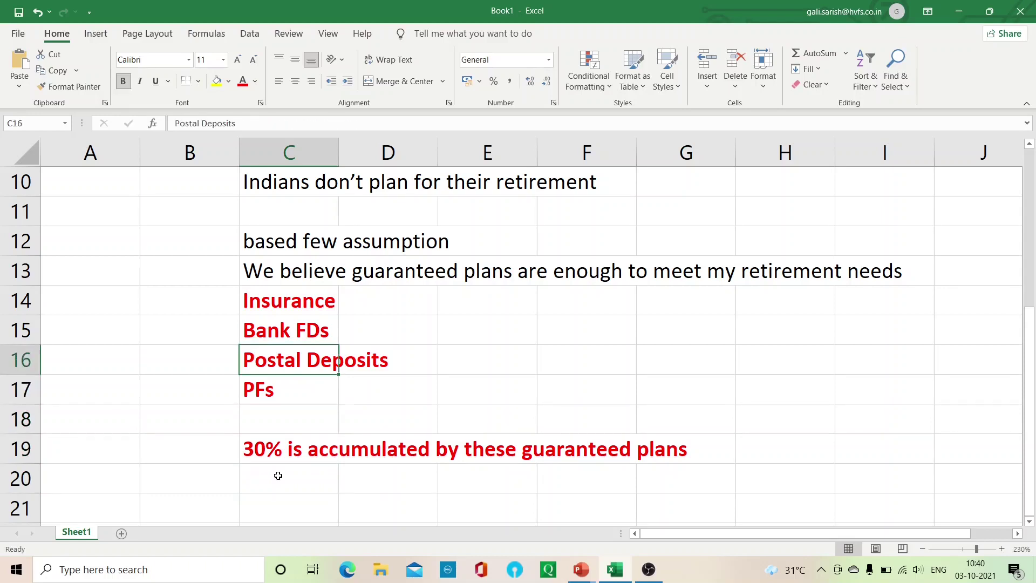
{"action": "key", "text": "Up"}
{"action": "key", "text": "Up"}
{"action": "key", "text": "Up"}
{"action": "key", "text": "Up"}
{"action": "key", "text": "Up"}
{"action": "key", "text": "Up"}
{"action": "key", "text": "Up"}
{"action": "key", "text": "Up"}
{"action": "key", "text": "Up"}
{"action": "key", "text": "Up"}
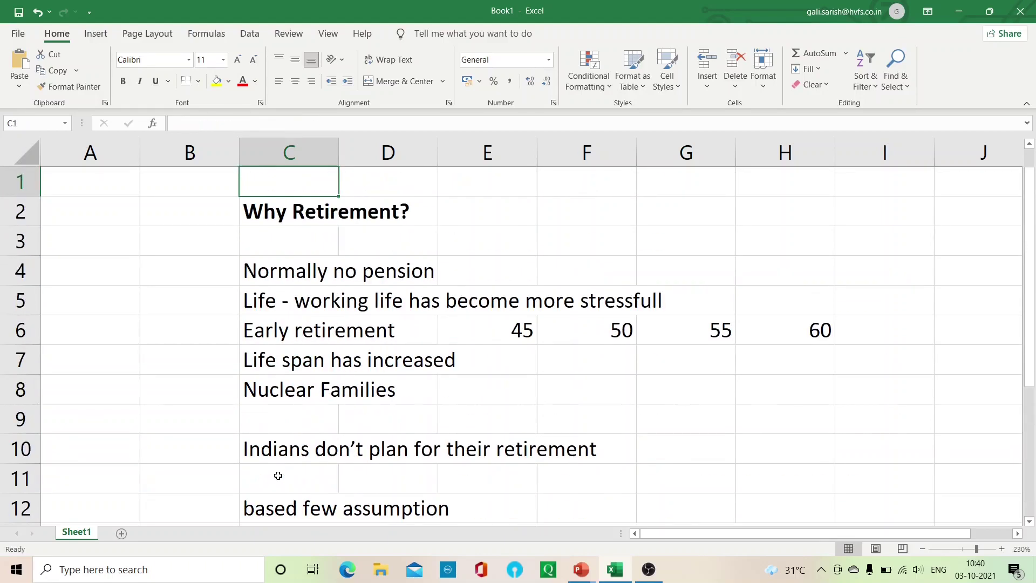
Enter the heading 'Calculation' in cell D25, in the empty area below the notes
{"action": "key", "text": "Down"}
{"action": "key", "text": "Down"}
{"action": "key", "text": "Down"}
{"action": "key", "text": "Down"}
{"action": "key", "text": "Down"}
{"action": "key", "text": "Down"}
{"action": "key", "text": "Down"}
{"action": "key", "text": "Down"}
{"action": "key", "text": "Down"}
{"action": "key", "text": "Down"}
{"action": "key", "text": "Down"}
{"action": "key", "text": "Down"}
{"action": "key", "text": "Down"}
{"action": "key", "text": "Down"}
{"action": "key", "text": "Down"}
{"action": "key", "text": "Down"}
{"action": "key", "text": "Down"}
{"action": "key", "text": "Down"}
{"action": "key", "text": "Down"}
{"action": "key", "text": "Down"}
{"action": "key", "text": "Down"}
{"action": "key", "text": "Down"}
{"action": "key", "text": "Down"}
{"action": "key", "text": "Down"}
{"action": "key", "text": "Down"}
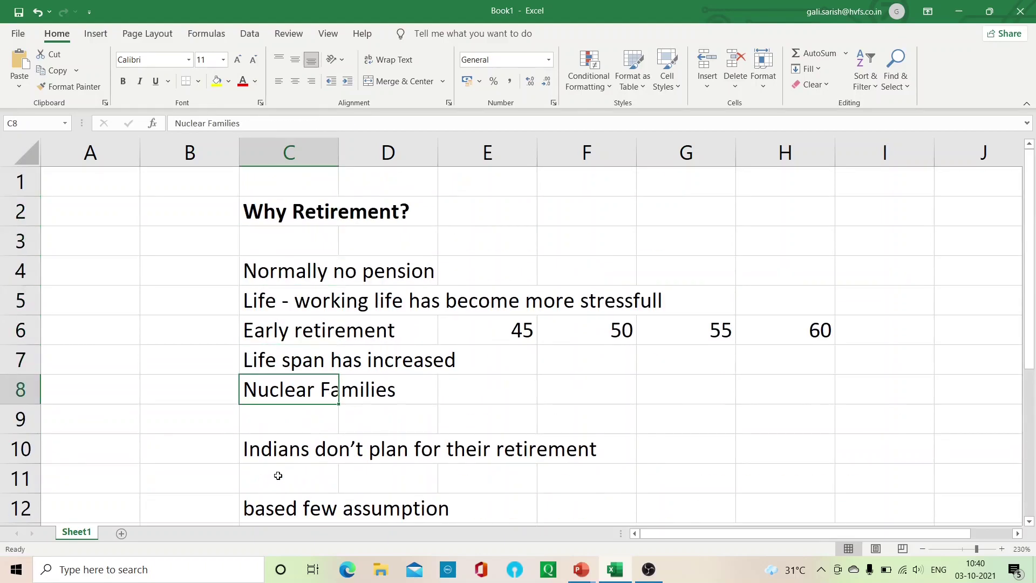
{"action": "key", "text": "Up"}
{"action": "key", "text": "Up"}
{"action": "key", "text": "Up"}
{"action": "key", "text": "Up"}
{"action": "key", "text": "Up"}
{"action": "key", "text": "Up"}
{"action": "key", "text": "Up"}
{"action": "key", "text": "Up"}
{"action": "key", "text": "Up"}
{"action": "key", "text": "Up"}
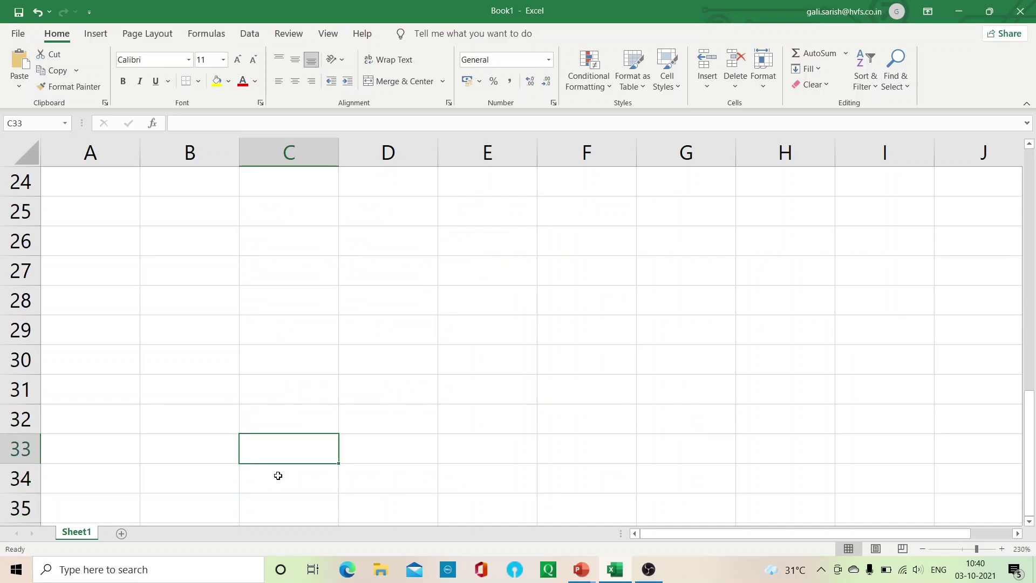
{"action": "key", "text": "Right"}
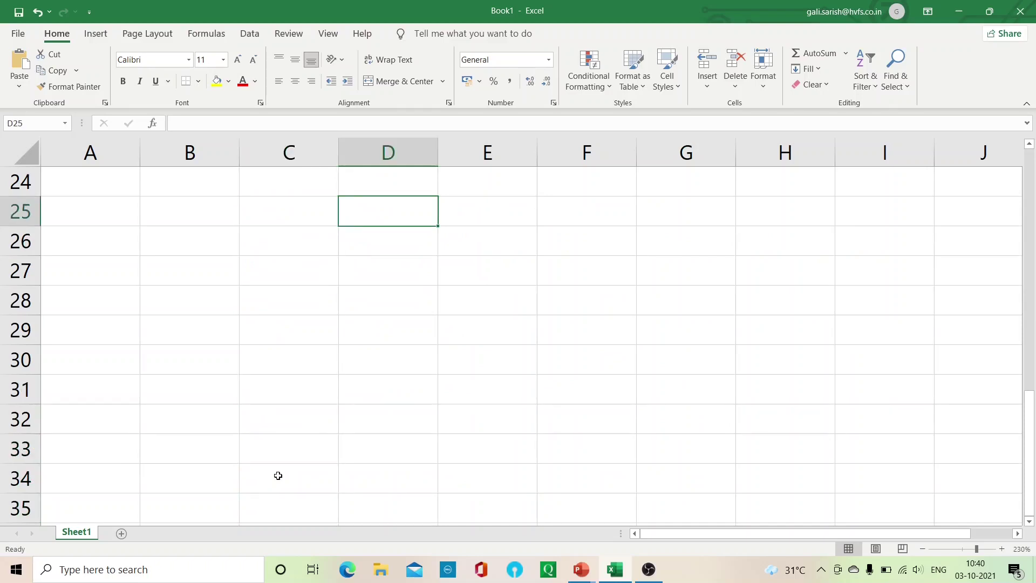
{"action": "type", "text": "C"}
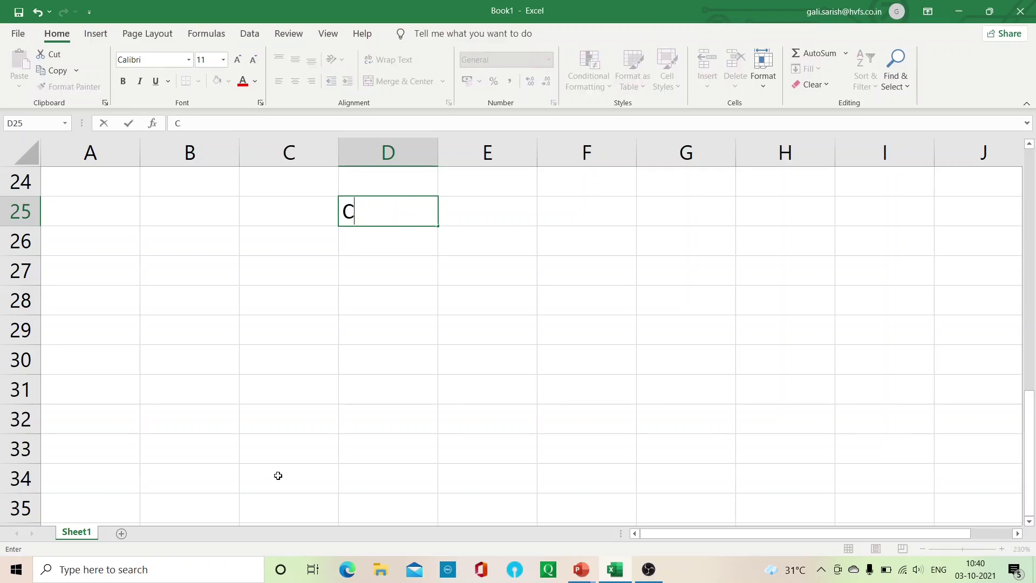
{"action": "type", "text": "alculation"}
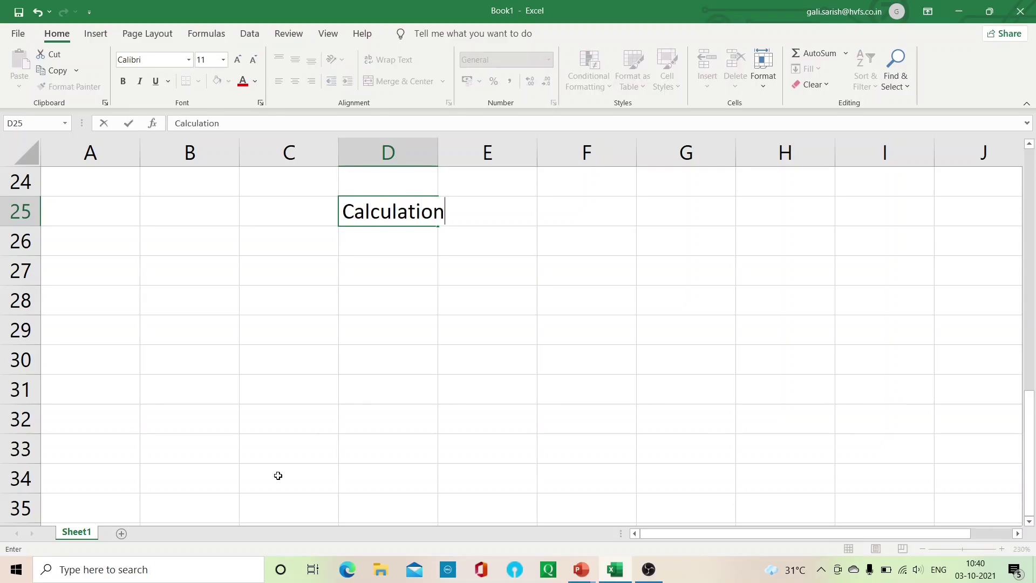
{"action": "key", "text": "Return"}
{"action": "key", "text": "Return"}
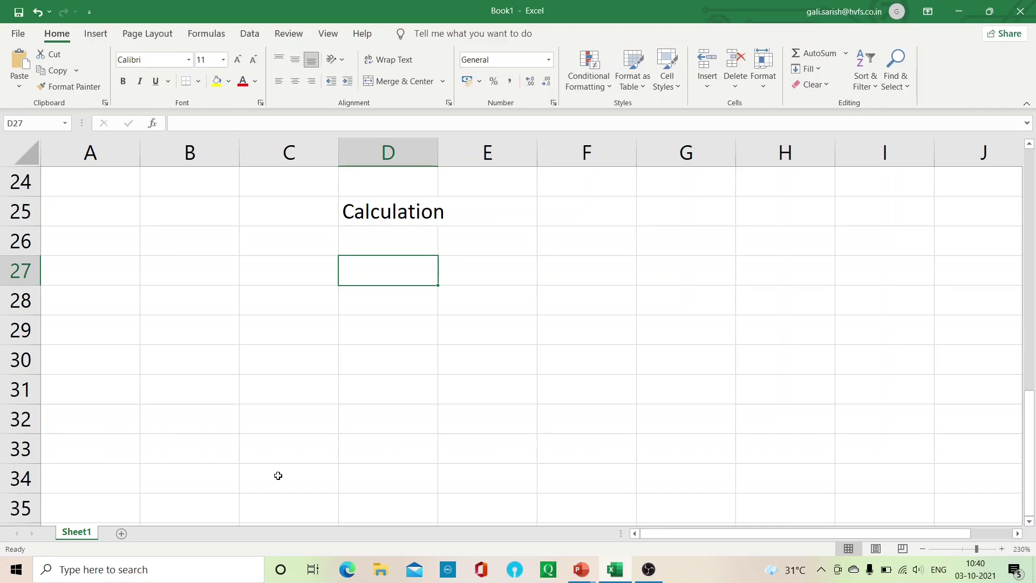
Enter the label 'Your AGE' in cell D27, one blank row below the Calculation heading
{"action": "type", "text": "T"}
{"action": "key", "text": "BackSpace"}
{"action": "type", "text": "Your R"}
{"action": "key", "text": "BackSpace"}
{"action": "type", "text": "AG"}
{"action": "key", "text": "BackSpace"}
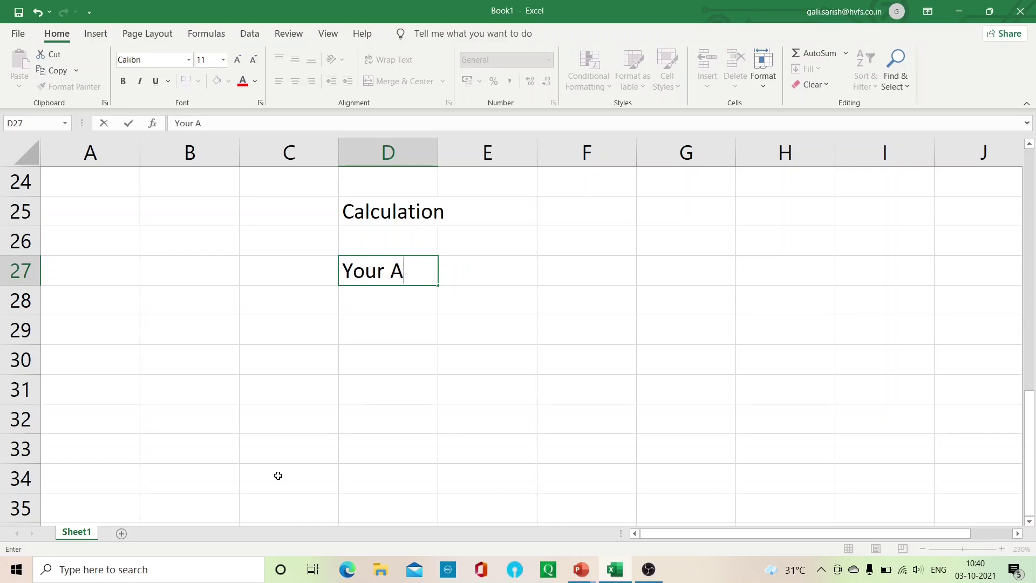
{"action": "type", "text": "GE"}
{"action": "key", "text": "Tab"}
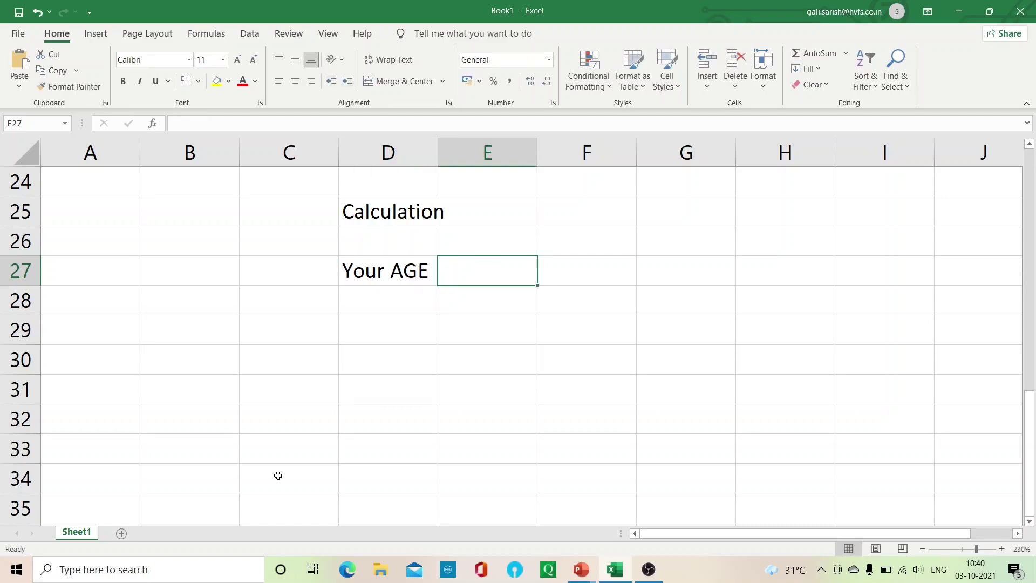
Enter 40 in cell G27 as the value for the age label
{"action": "key", "text": "Right"}
{"action": "key", "text": "Right"}
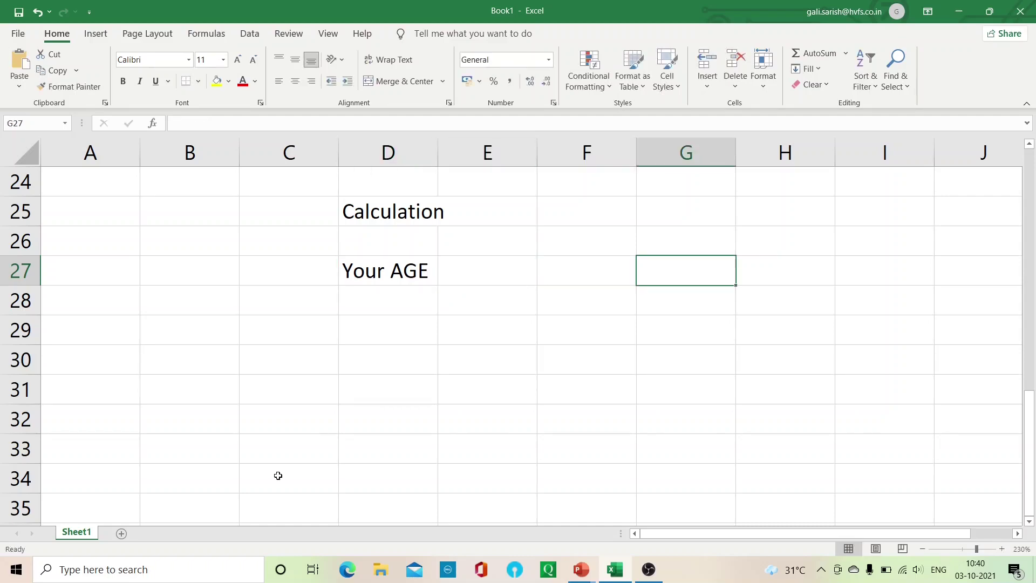
{"action": "type", "text": "40"}
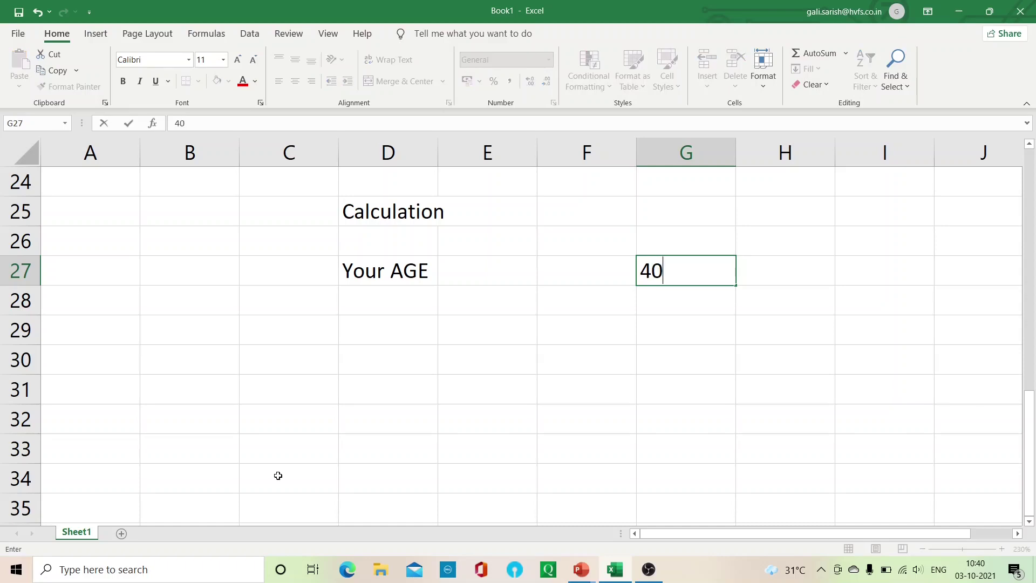
{"action": "key", "text": "Return"}
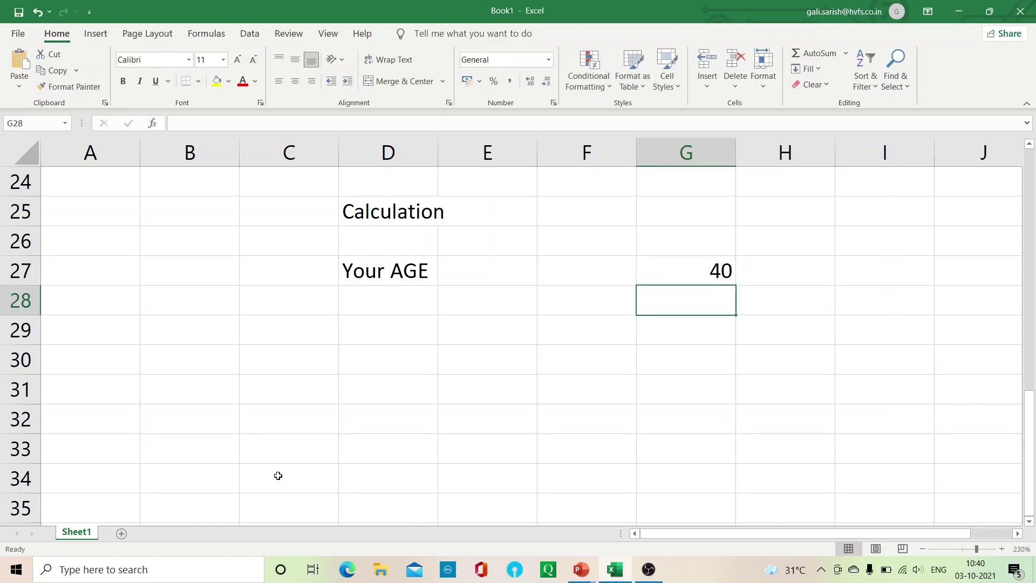
Set the age in cell G27 to 30 and select cell D28 below the age label
{"action": "key", "text": "Left"}
{"action": "key", "text": "Left"}
{"action": "key", "text": "Right"}
{"action": "key", "text": "Right"}
{"action": "key", "text": "Up"}
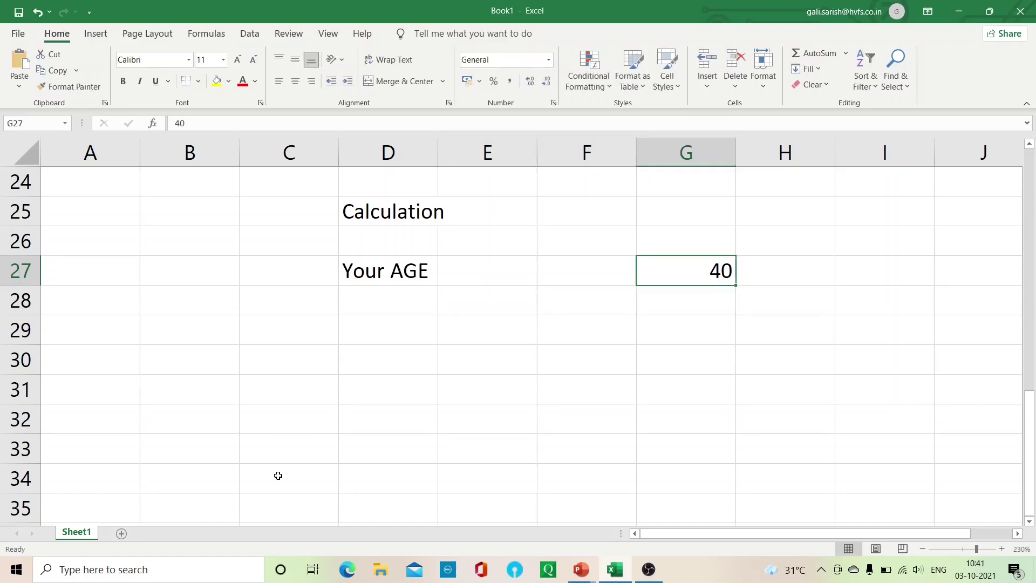
{"action": "type", "text": "30"}
{"action": "key", "text": "Return"}
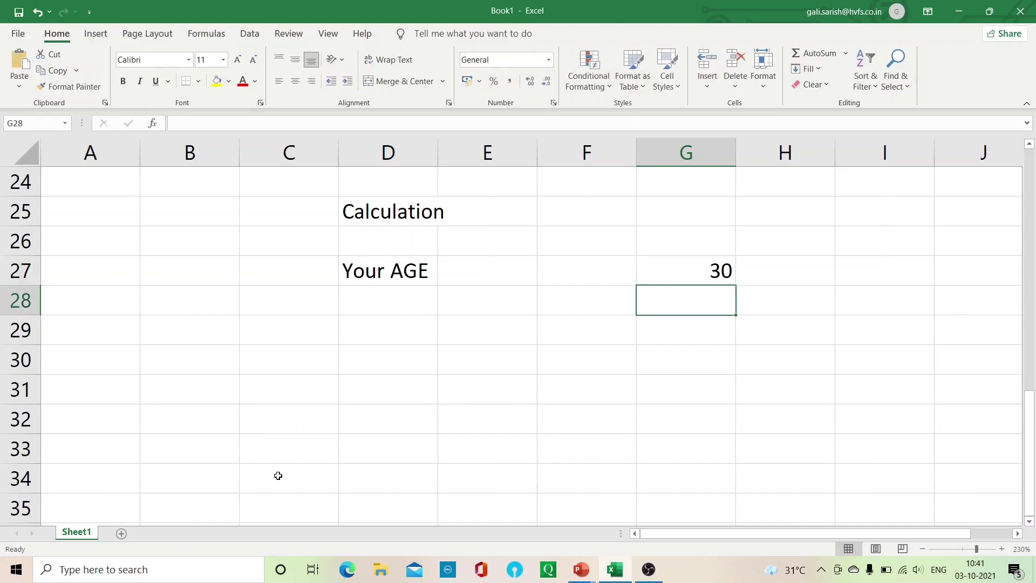
{"action": "key", "text": "Left"}
{"action": "key", "text": "Left"}
{"action": "key", "text": "Left"}
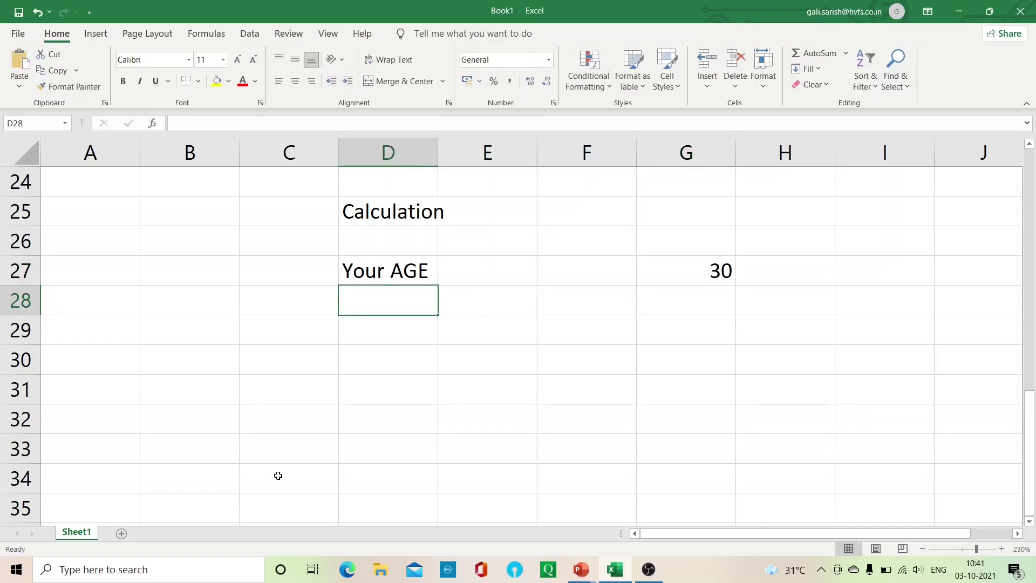
Enter the label 'Retirement AGE' in cell D28 and widen column D so the label fits inside it
{"action": "type", "text": "Retirement AGE"}
{"action": "key", "text": "Return"}
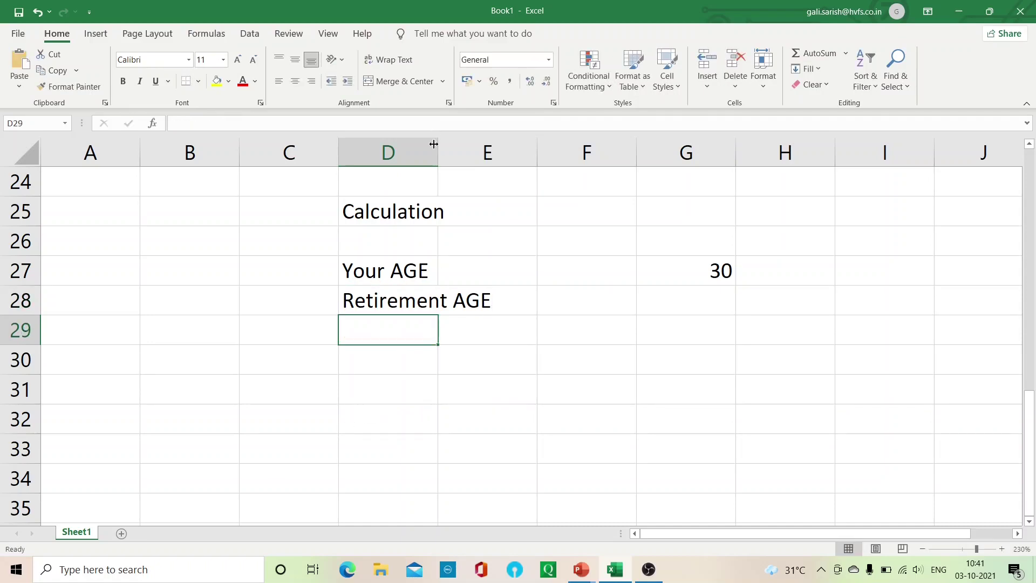
{"action": "left_click_drag", "start_coordinate": [437, 148], "coordinate": [518, 156]}
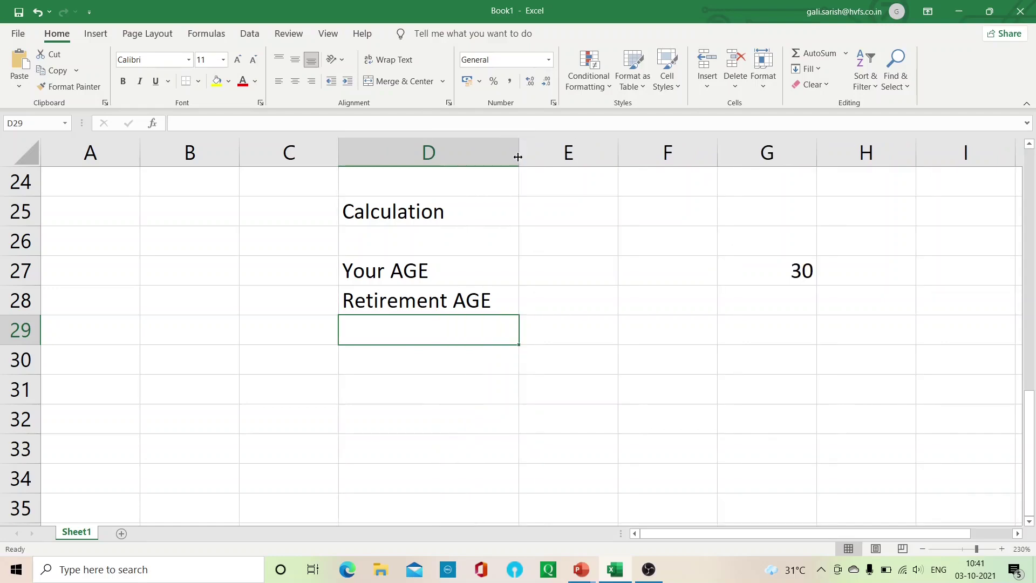
Enter 55 in cell G28 as the retirement age
{"action": "left_click", "coordinate": [787, 311]}
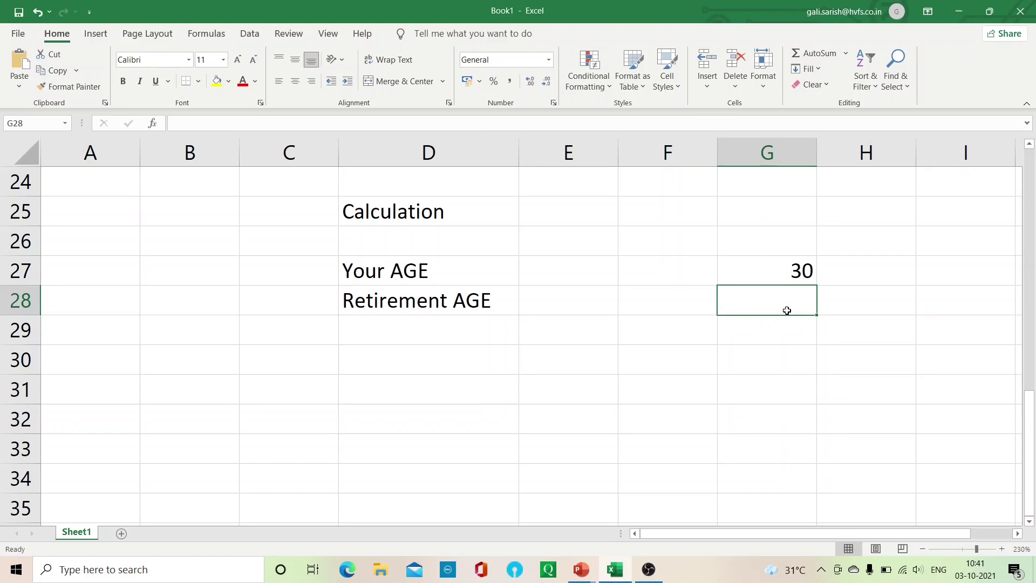
{"action": "type", "text": "55"}
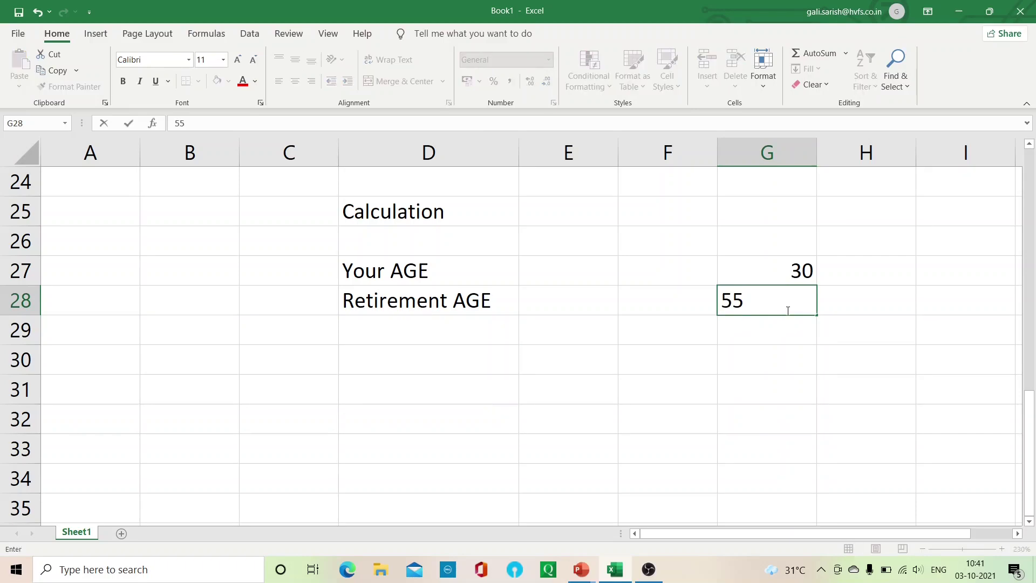
{"action": "key", "text": "Return"}
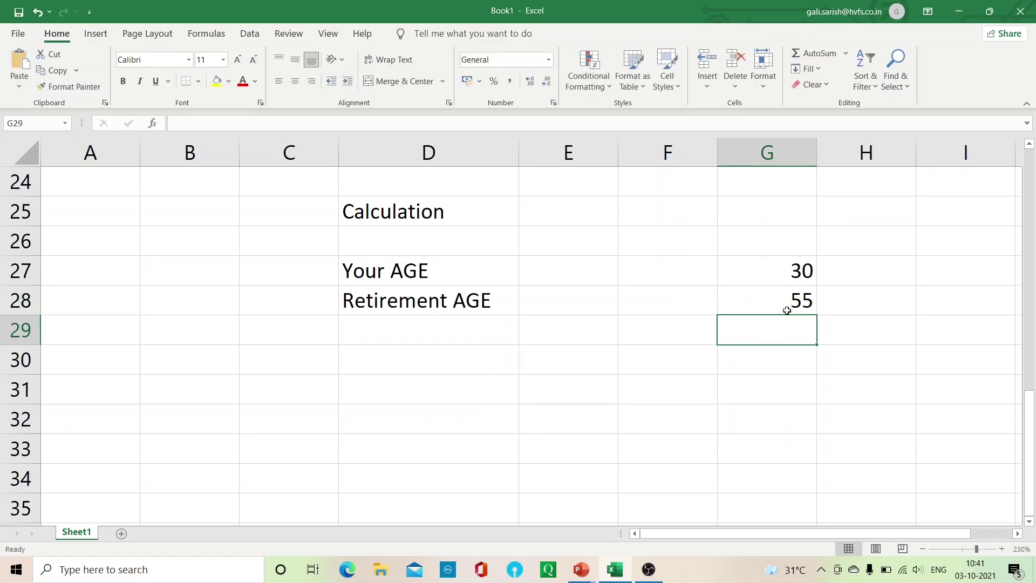
Enter the label 'Working Life' in cell D29, below the retirement age label
{"action": "key", "text": "Left"}
{"action": "key", "text": "Left"}
{"action": "key", "text": "Left"}
{"action": "type", "text": "Working LIfe"}
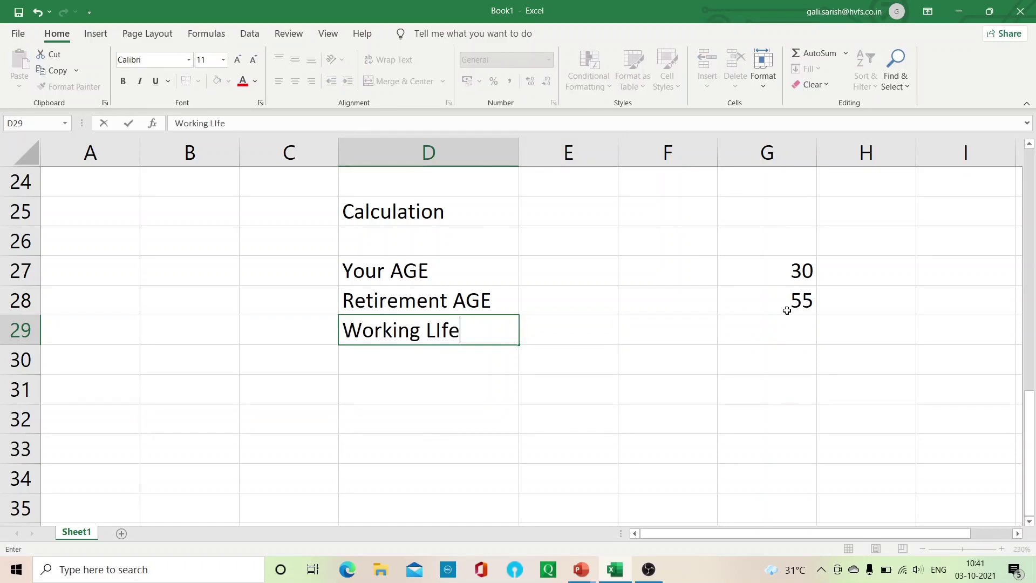
{"action": "key", "text": "Return"}
Calculate the working life in cell G29 as retirement age minus current age with the formula =G28-G27
{"action": "key", "text": "Up"}
{"action": "key", "text": "Right"}
{"action": "key", "text": "Right"}
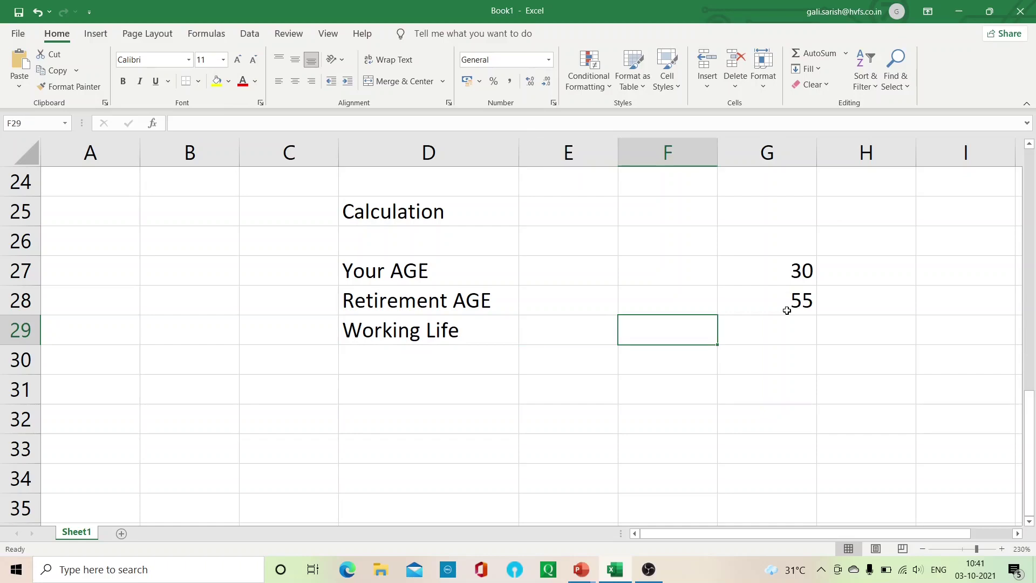
{"action": "key", "text": "Right"}
{"action": "type", "text": "="}
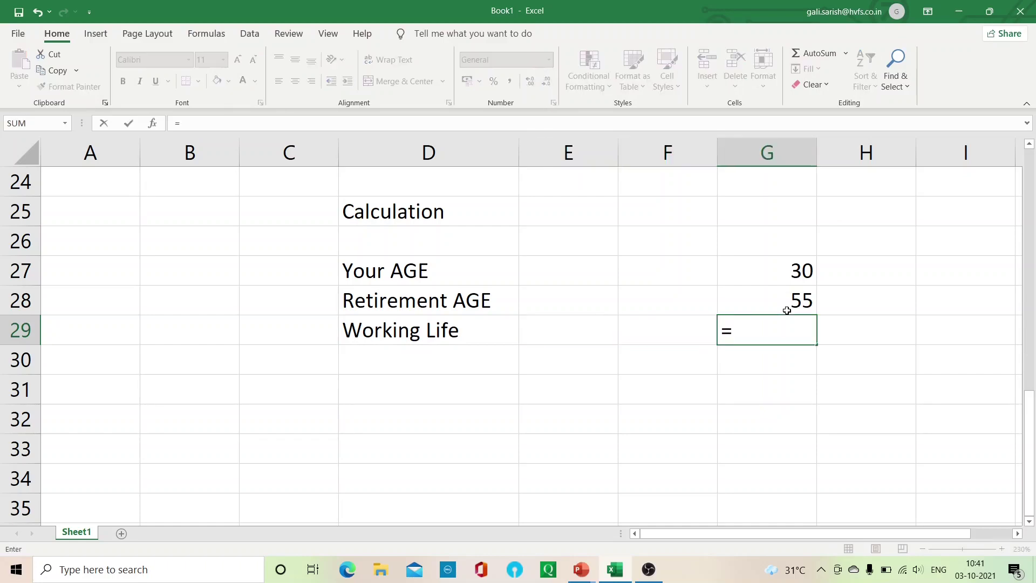
{"action": "key", "text": "Up"}
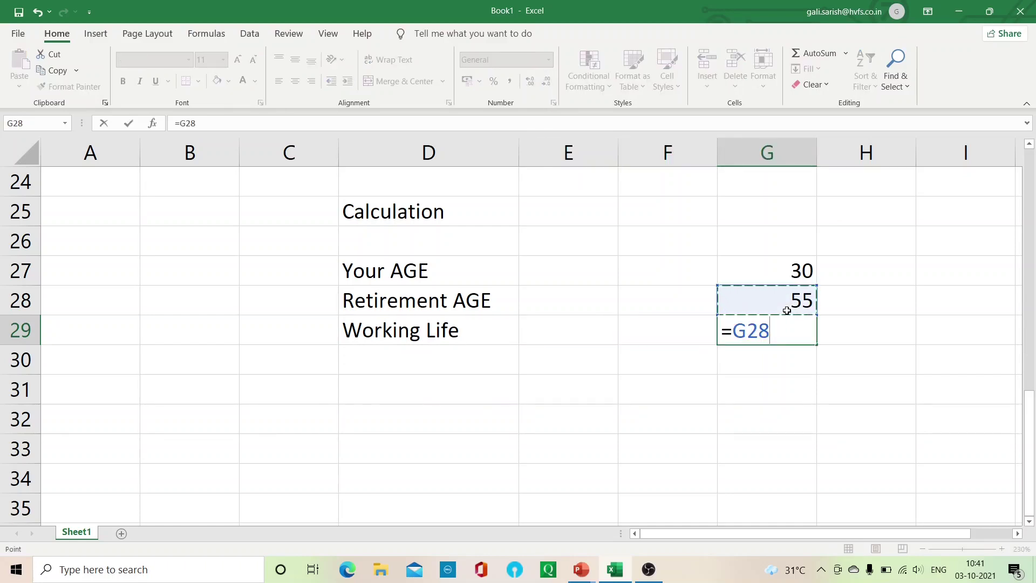
{"action": "type", "text": "-"}
{"action": "key", "text": "Up"}
{"action": "key", "text": "Up"}
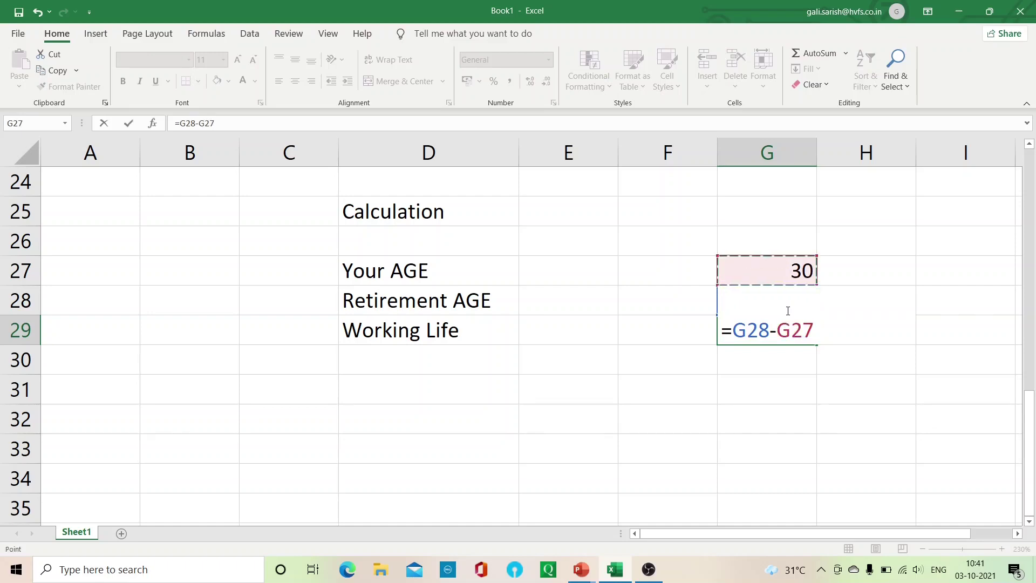
{"action": "key", "text": "Return"}
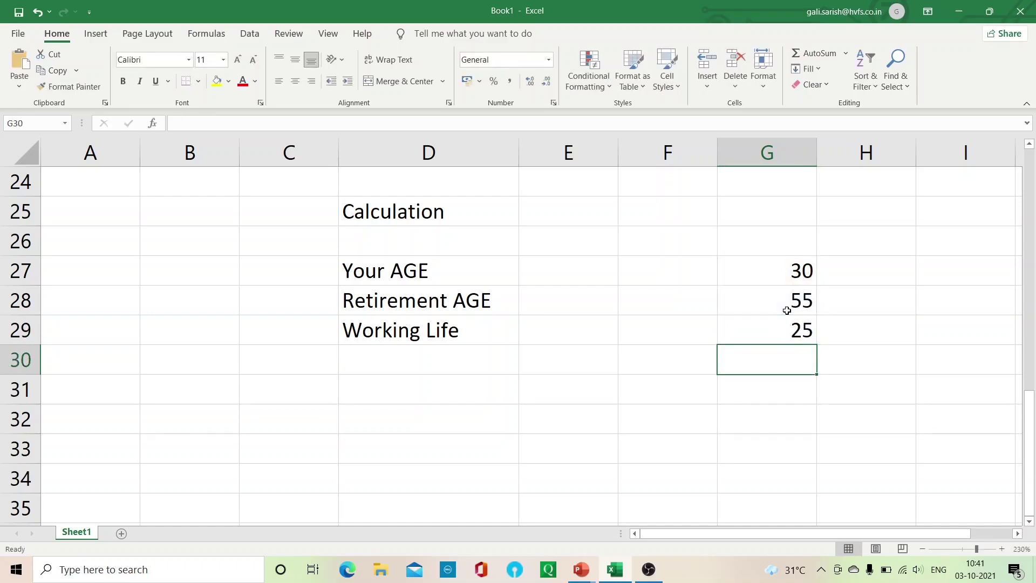
Make the working life result in cell G29 bold
{"action": "key", "text": "Up"}
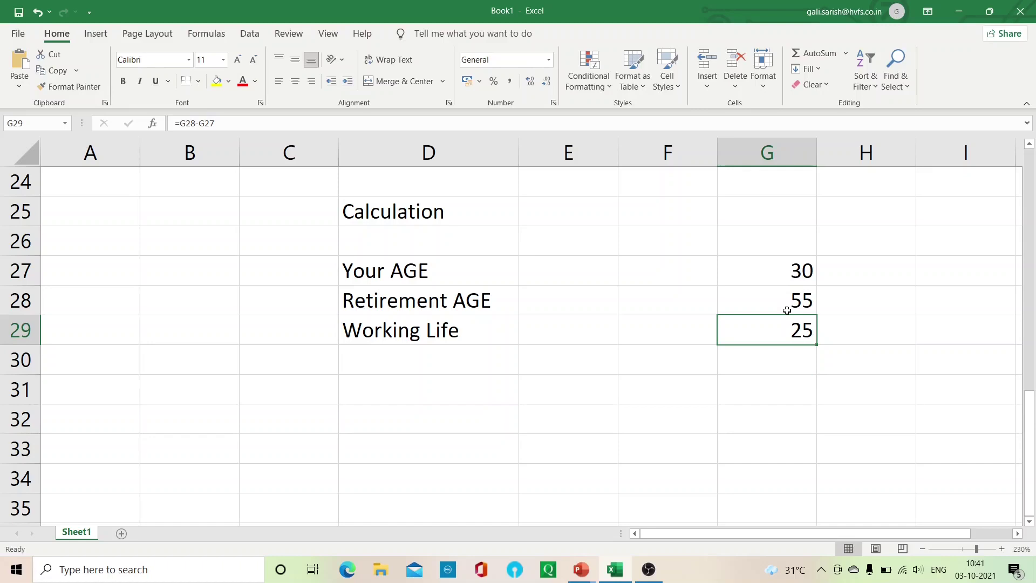
{"action": "key", "text": "ctrl+b"}
{"action": "key", "text": "Down"}
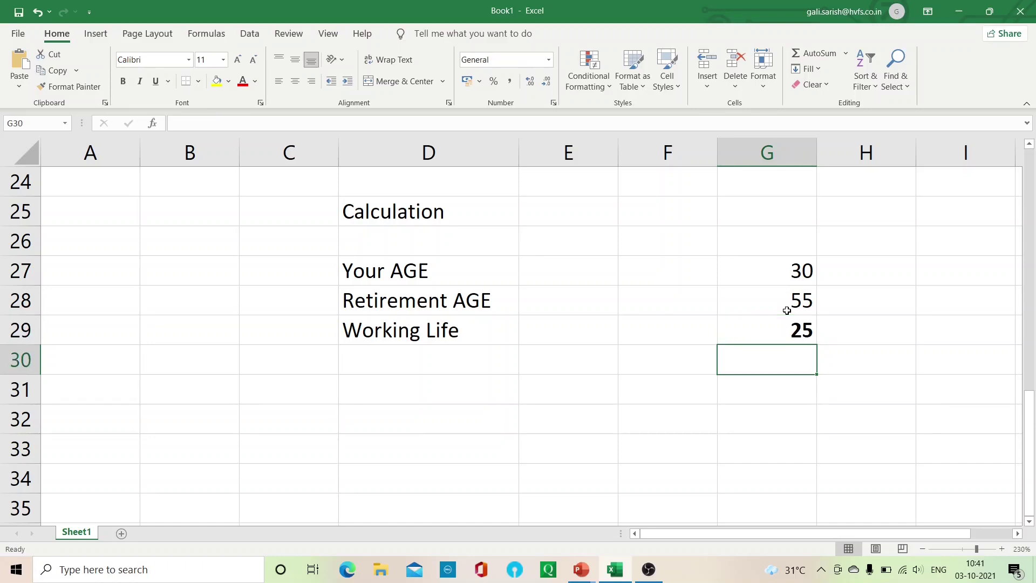
Enter the label 'Life Expectancy' in cell D30, below the working life label
{"action": "key", "text": "Left"}
{"action": "key", "text": "Left"}
{"action": "key", "text": "Left"}
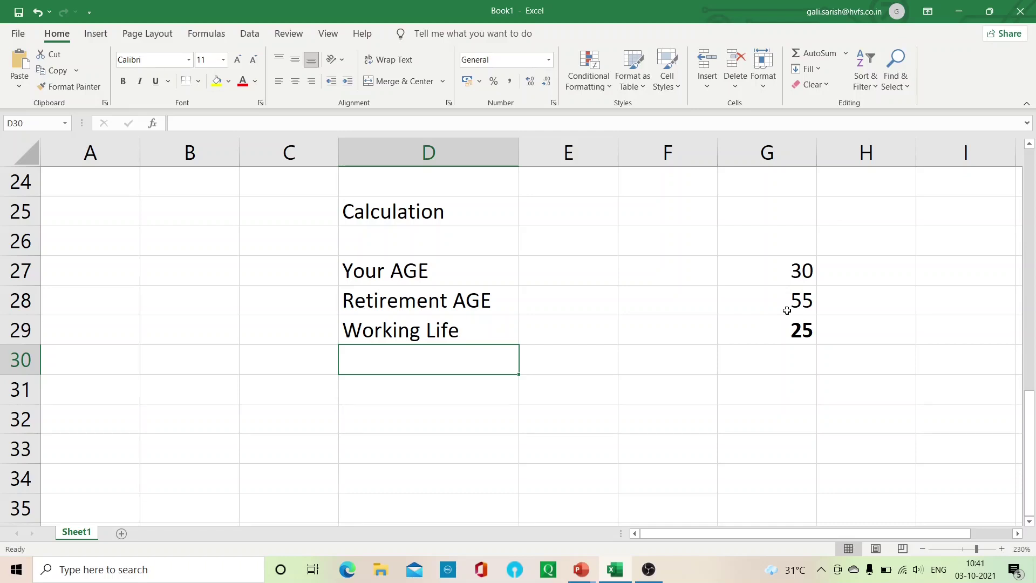
{"action": "type", "text": "Life "}
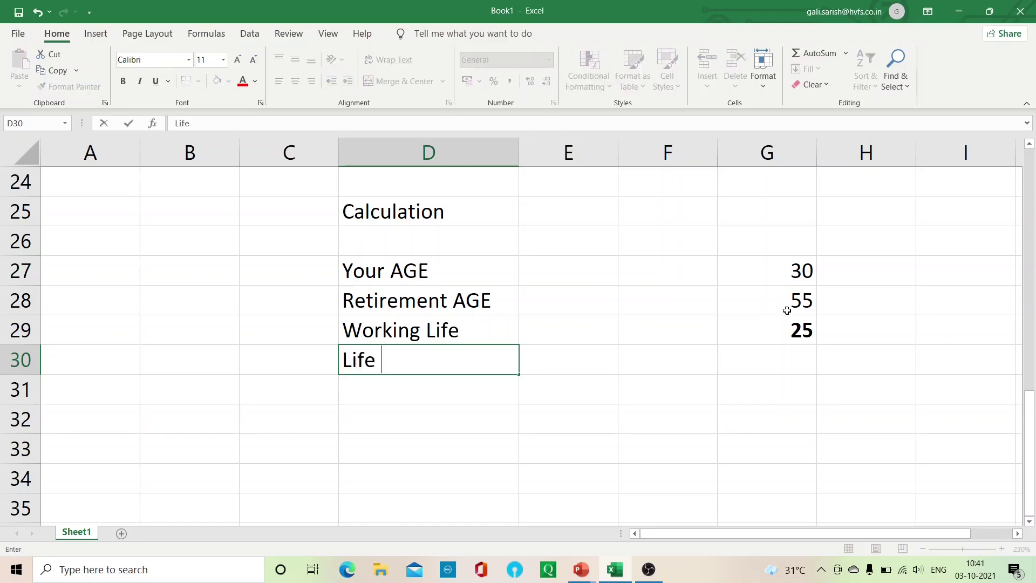
{"action": "type", "text": "Expectancy"}
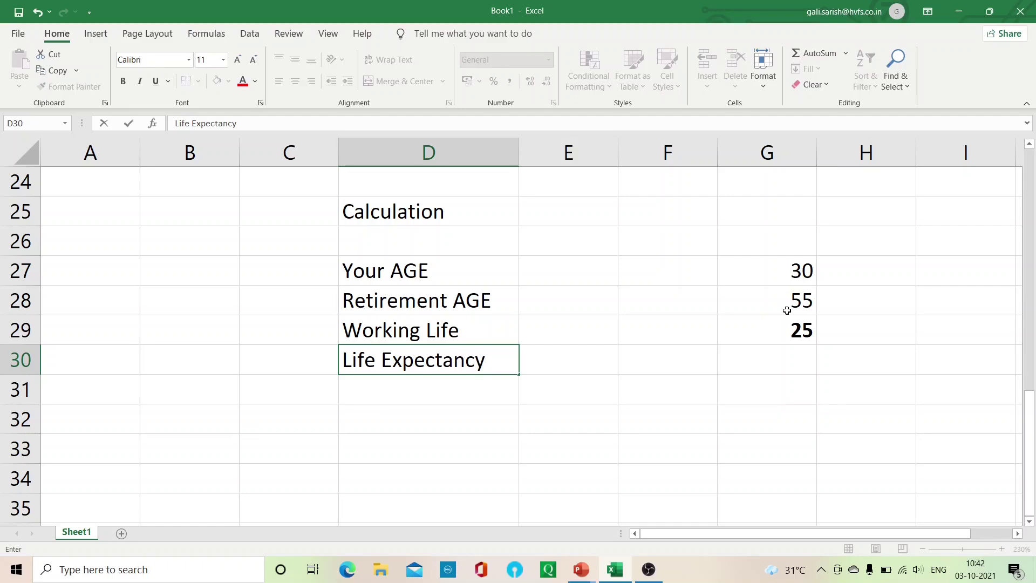
{"action": "key", "text": "Return"}
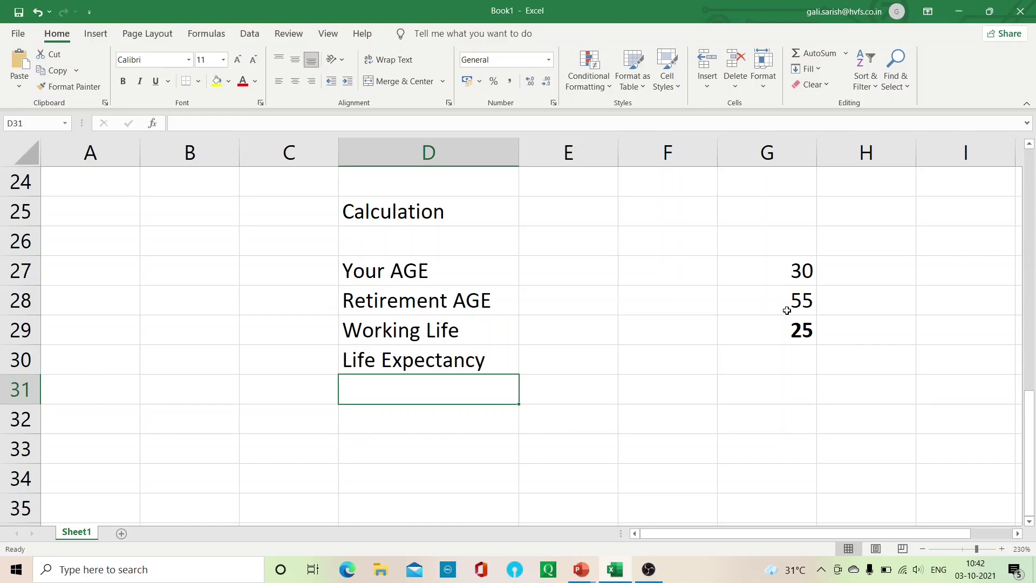
Enter 80 in cell G30 as the life expectancy
{"action": "key", "text": "Up"}
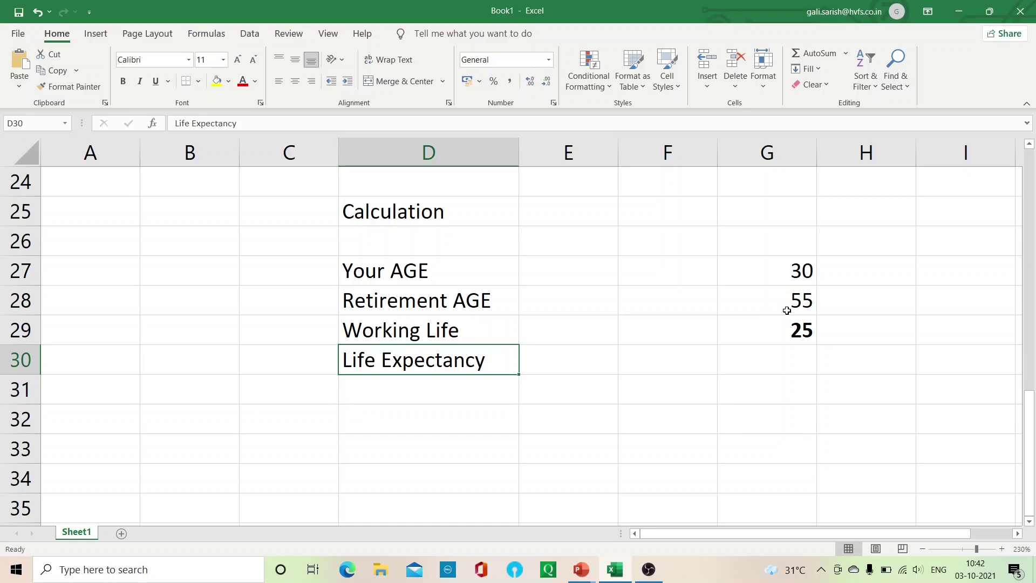
{"action": "key", "text": "Right"}
{"action": "key", "text": "Right"}
{"action": "key", "text": "Right"}
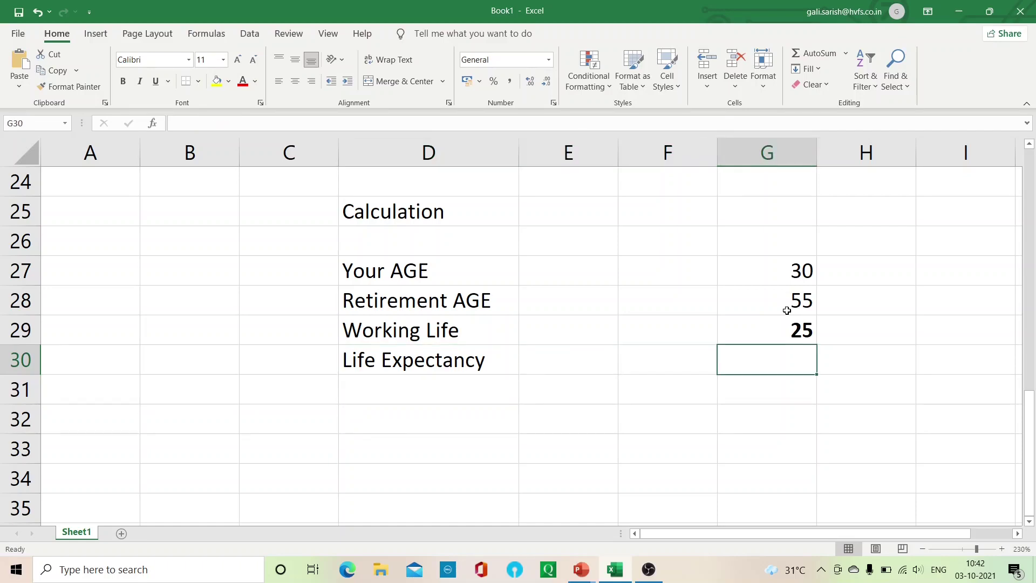
{"action": "type", "text": "80"}
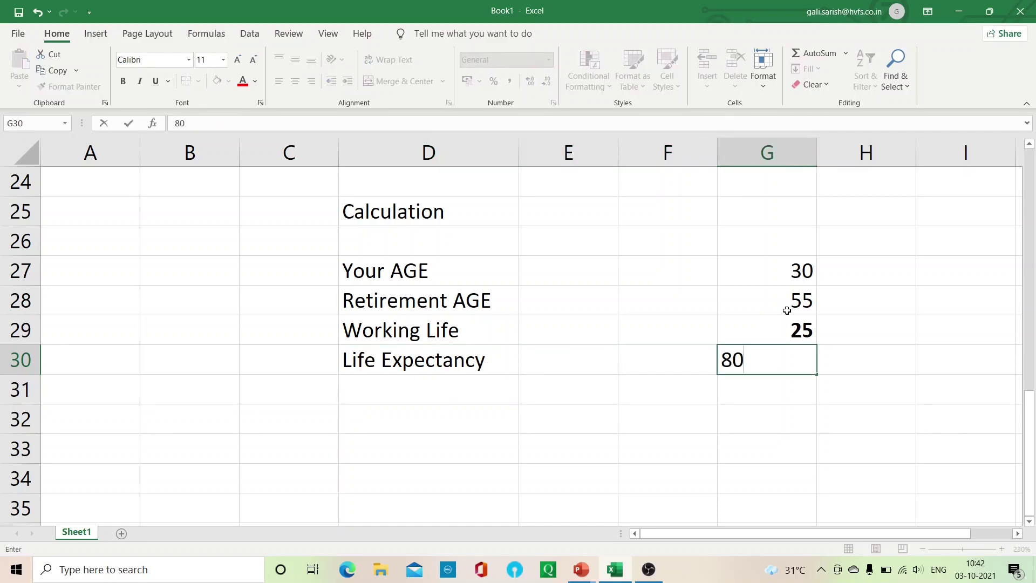
{"action": "key", "text": "Return"}
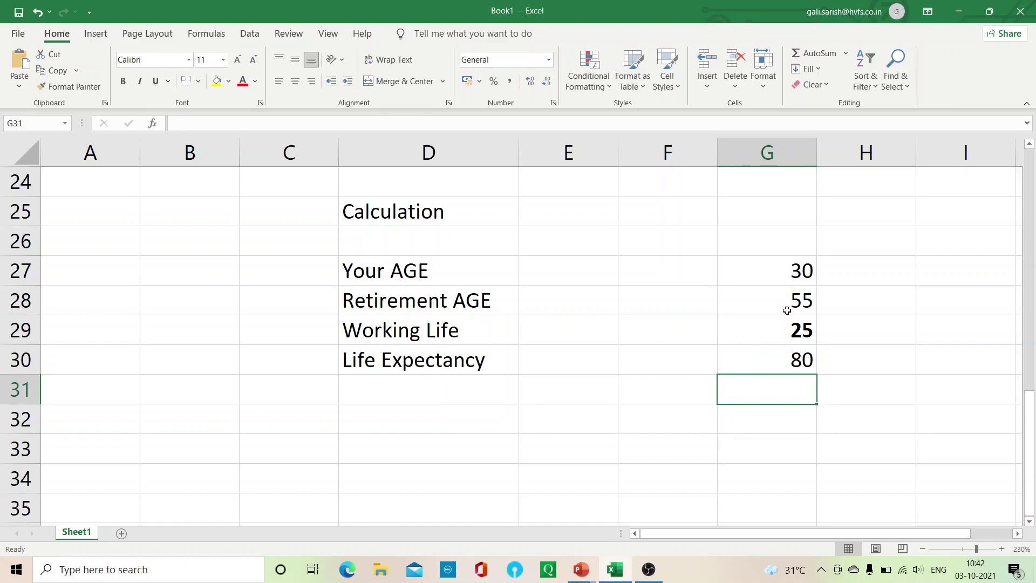
Enter the label 'Post Retirement Life' in cell D31, below the life expectancy label
{"action": "key", "text": "Left"}
{"action": "key", "text": "Left"}
{"action": "key", "text": "Left"}
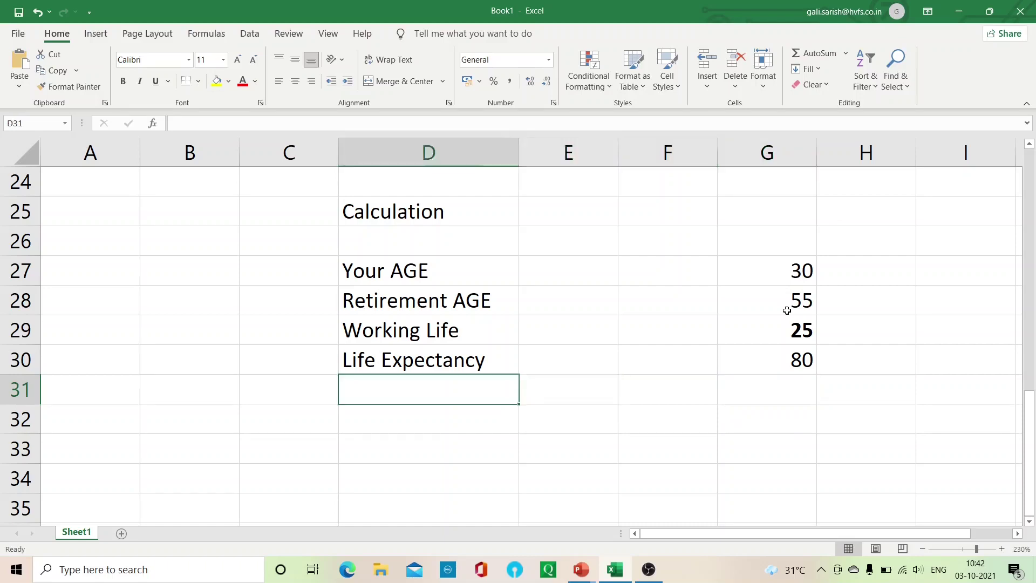
{"action": "type", "text": "Post Retirement Lie"}
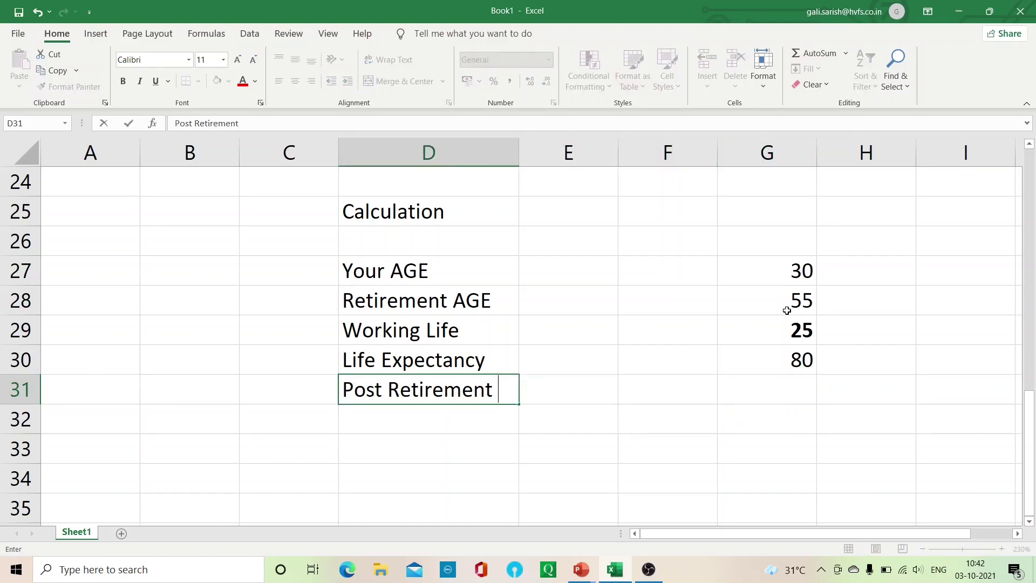
{"action": "key", "text": "BackSpace"}
{"action": "type", "text": "fe"}
{"action": "key", "text": "ctrl+Return"}
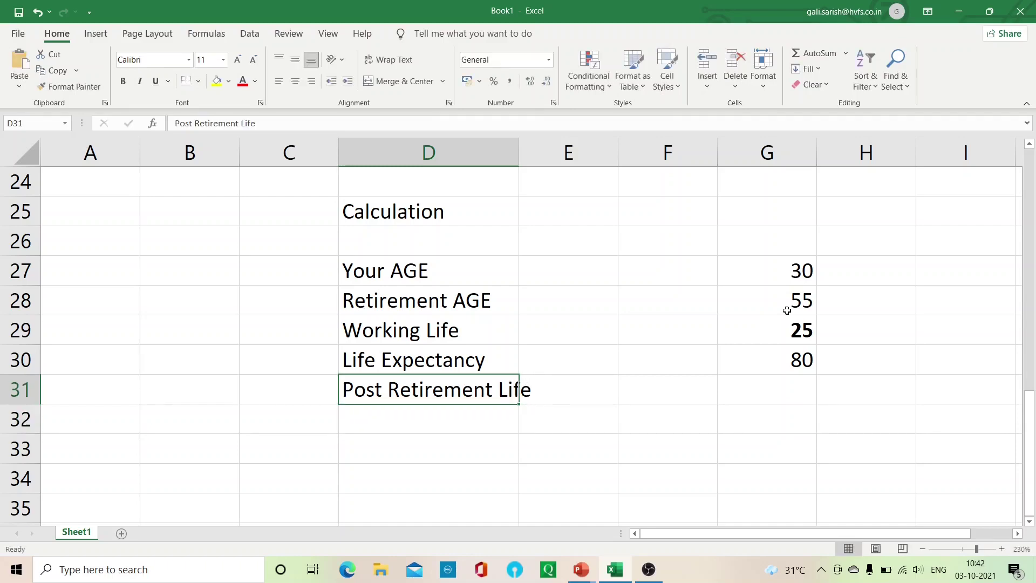
Calculate the post-retirement life in cell G31 as life expectancy minus retirement age with the formula =G30-G28
{"action": "key", "text": "Right"}
{"action": "key", "text": "Right"}
{"action": "key", "text": "Right"}
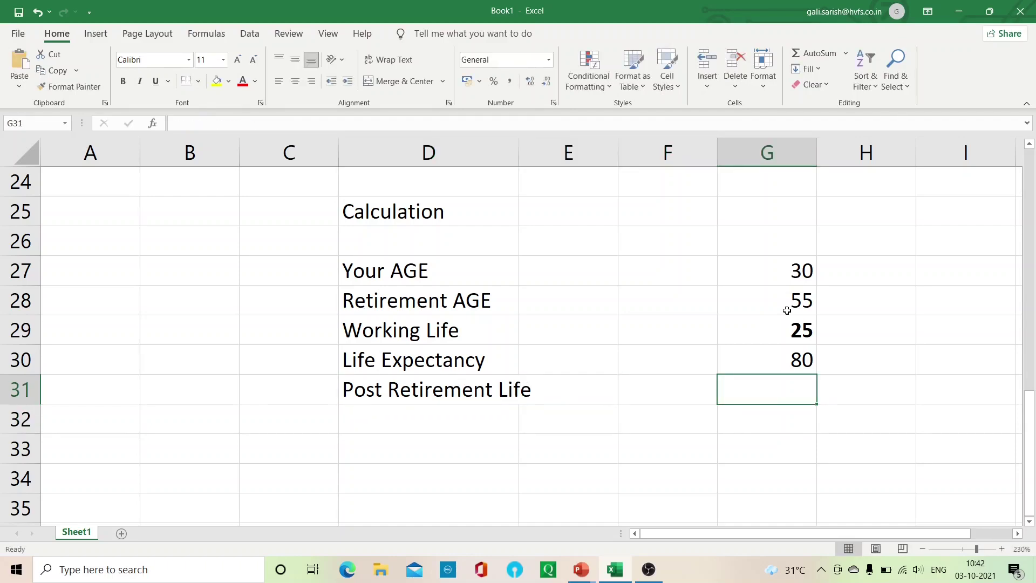
{"action": "type", "text": "="}
{"action": "key", "text": "Up"}
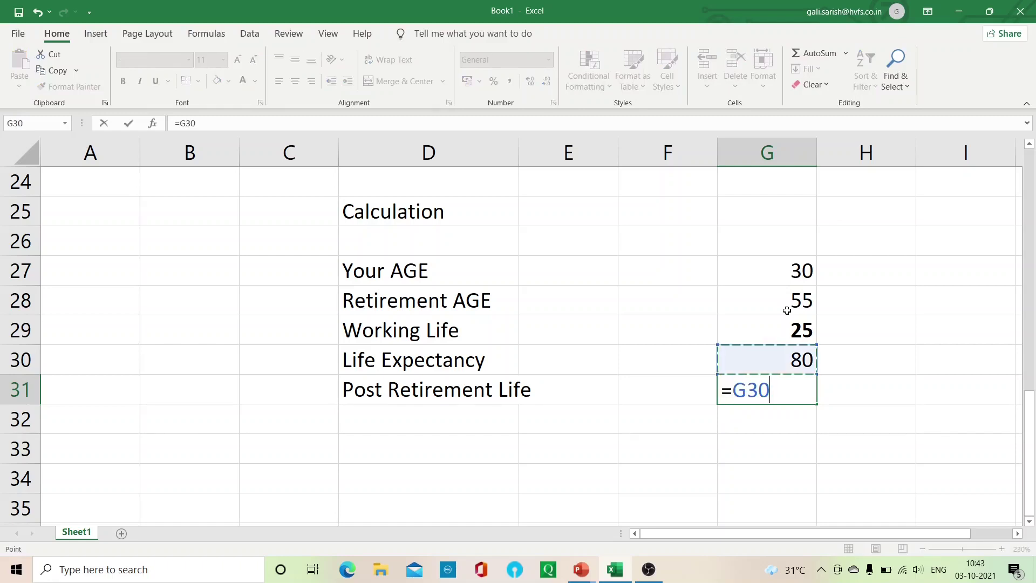
{"action": "type", "text": "-"}
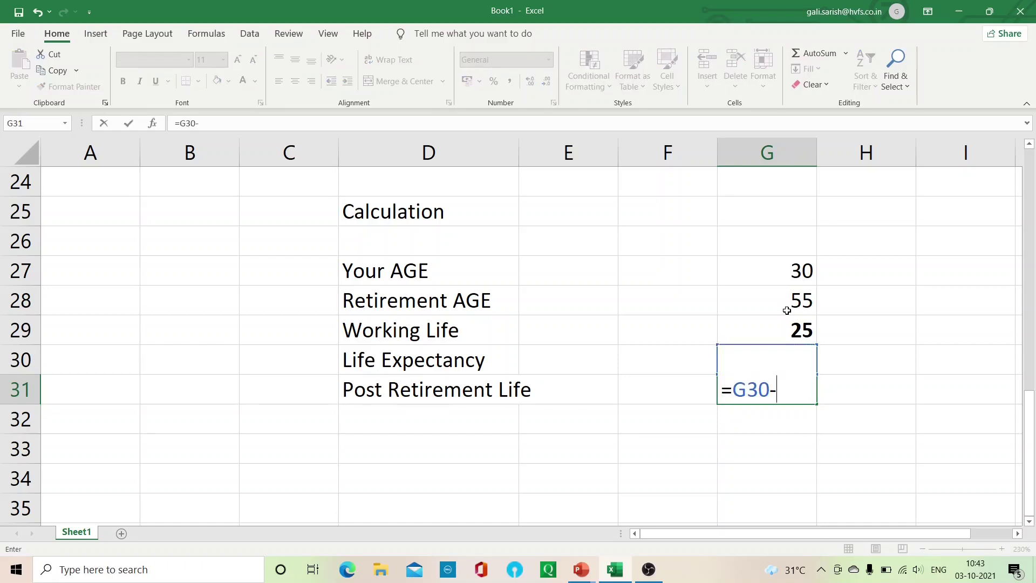
{"action": "left_click", "coordinate": [787, 310]}
{"action": "key", "text": "Return"}
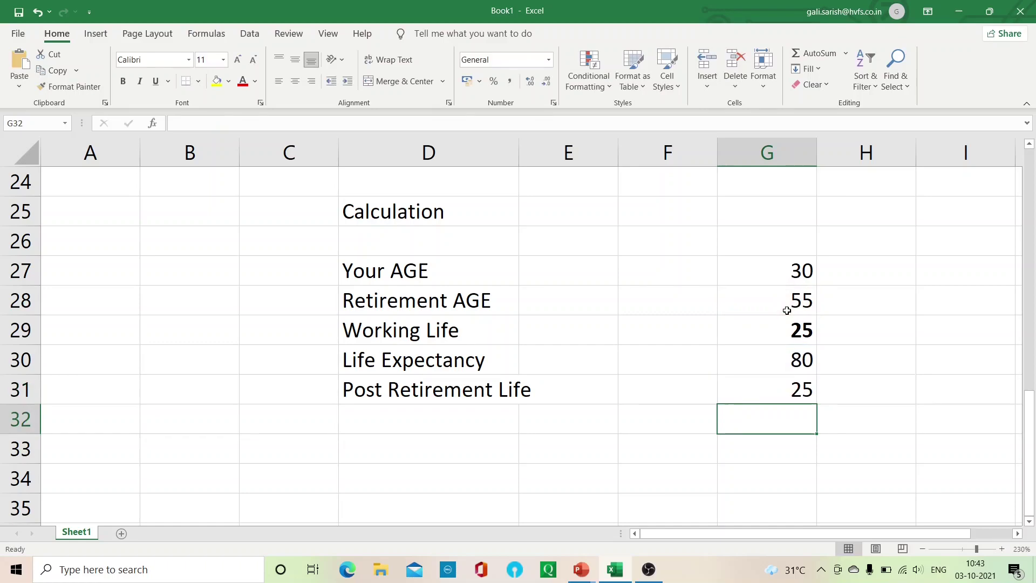
Review the retirement age and life expectancy values, and make the post-retirement life result in cell G31 bold
{"action": "key", "text": "Up"}
{"action": "key", "text": "Up"}
{"action": "key", "text": "Up"}
{"action": "key", "text": "Up"}
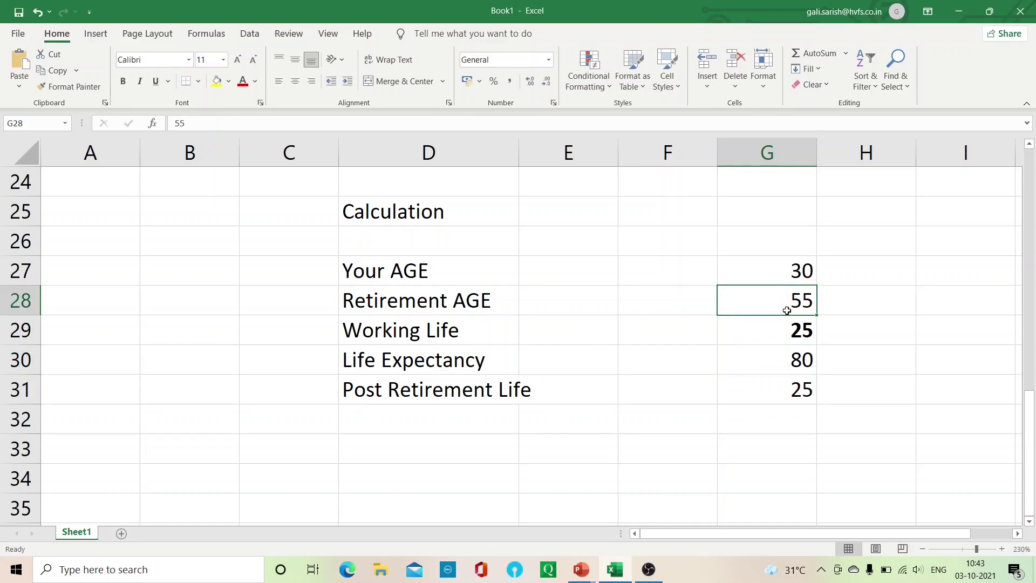
{"action": "key", "text": "Down"}
{"action": "key", "text": "Down"}
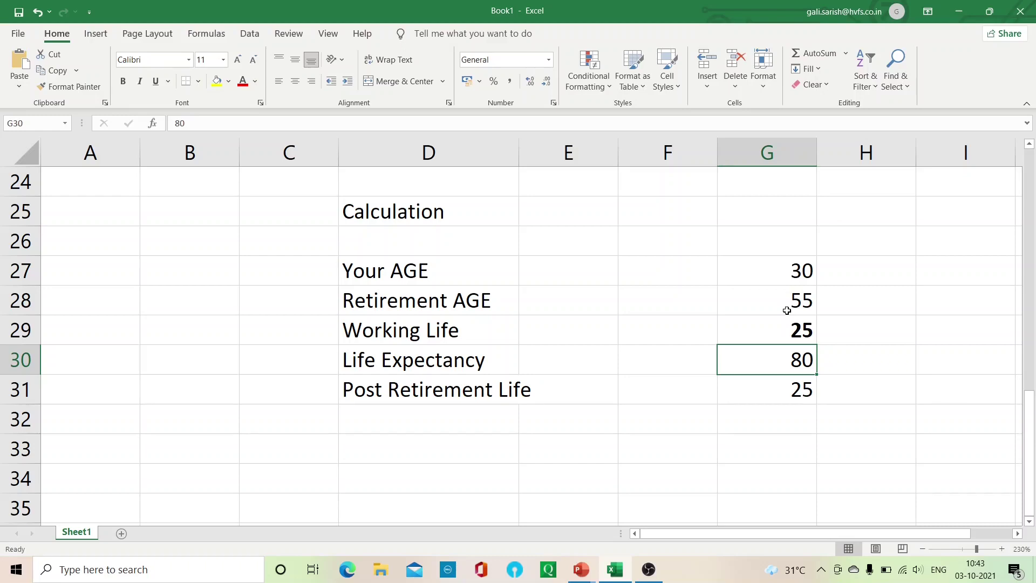
{"action": "key", "text": "Down"}
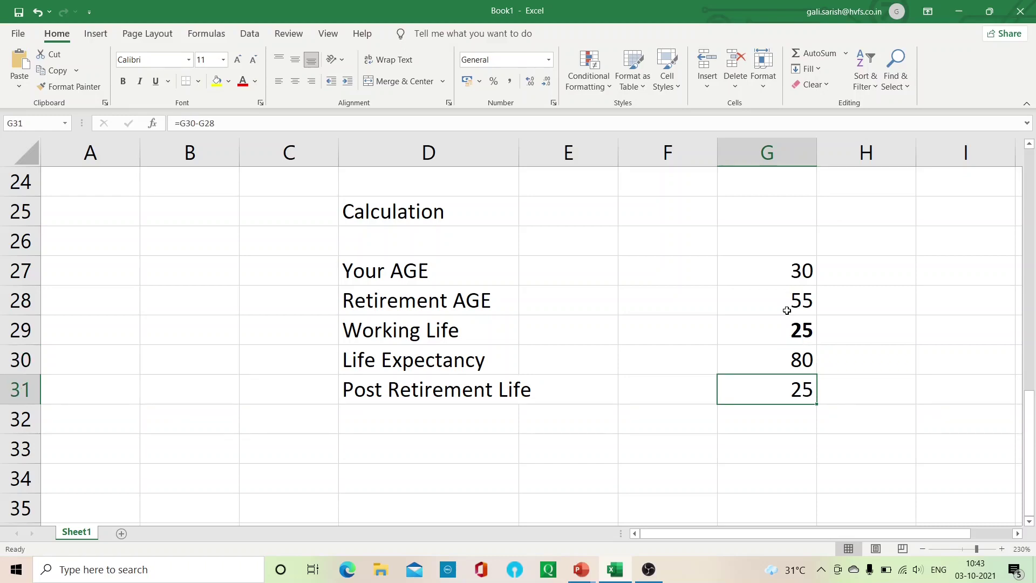
{"action": "key", "text": "ctrl+b"}
{"action": "key", "text": "Down"}
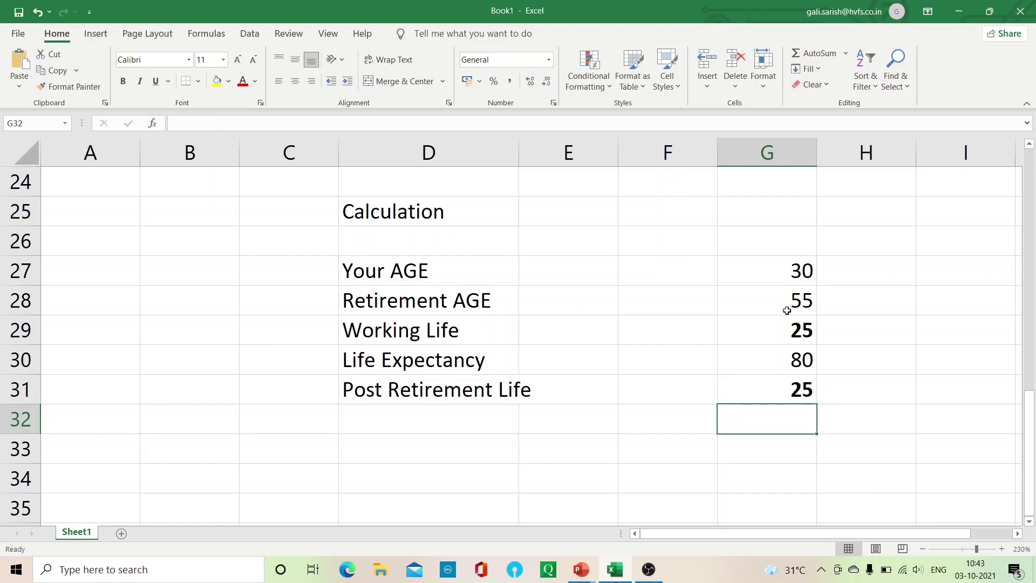
Enter the label 'Income Monthly' in cell D32, below the post-retirement life label
{"action": "key", "text": "Left"}
{"action": "key", "text": "Left"}
{"action": "key", "text": "Left"}
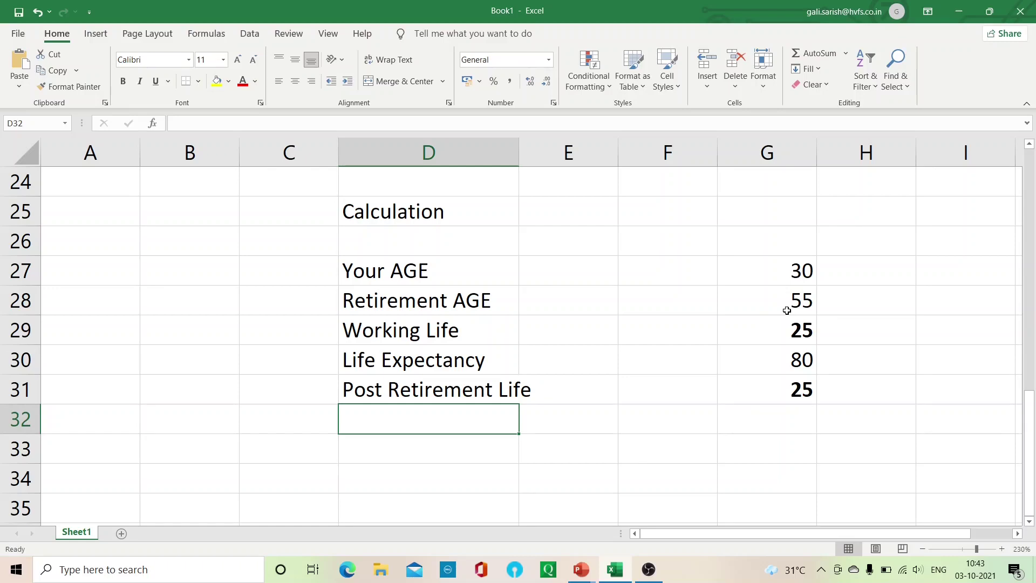
{"action": "type", "text": "I"}
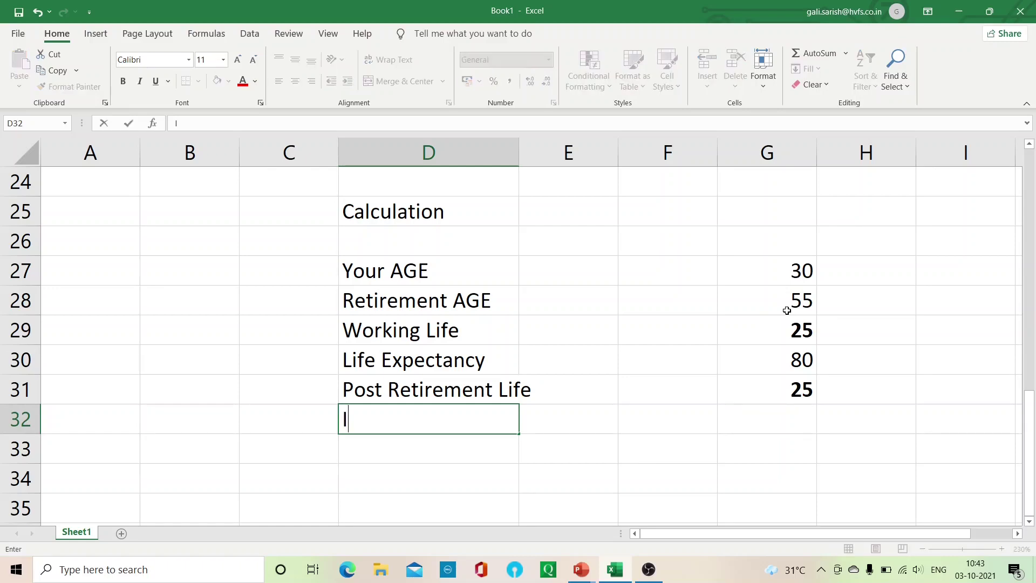
{"action": "type", "text": "ncome "}
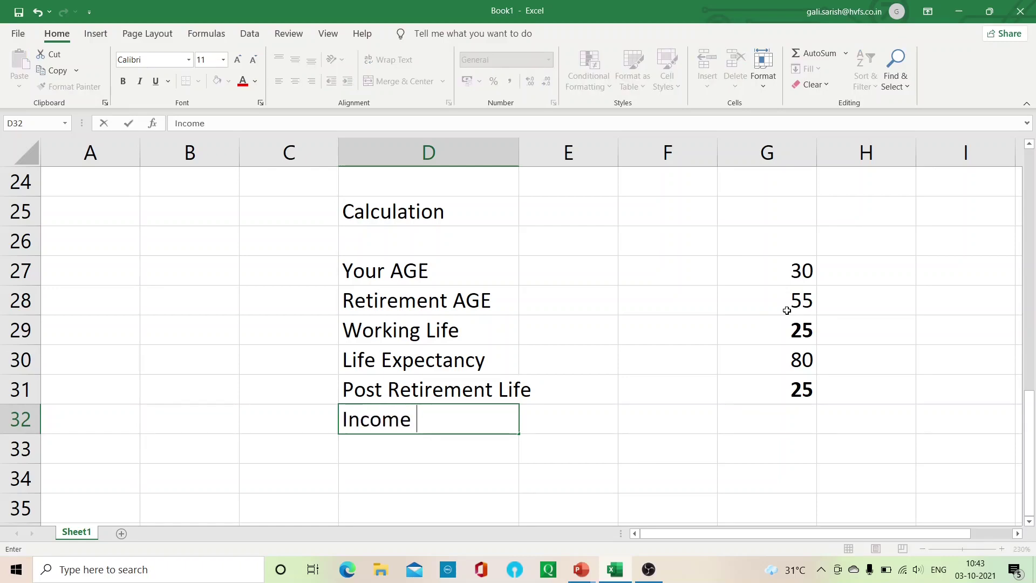
{"action": "type", "text": "Monthly"}
{"action": "key", "text": "Return"}
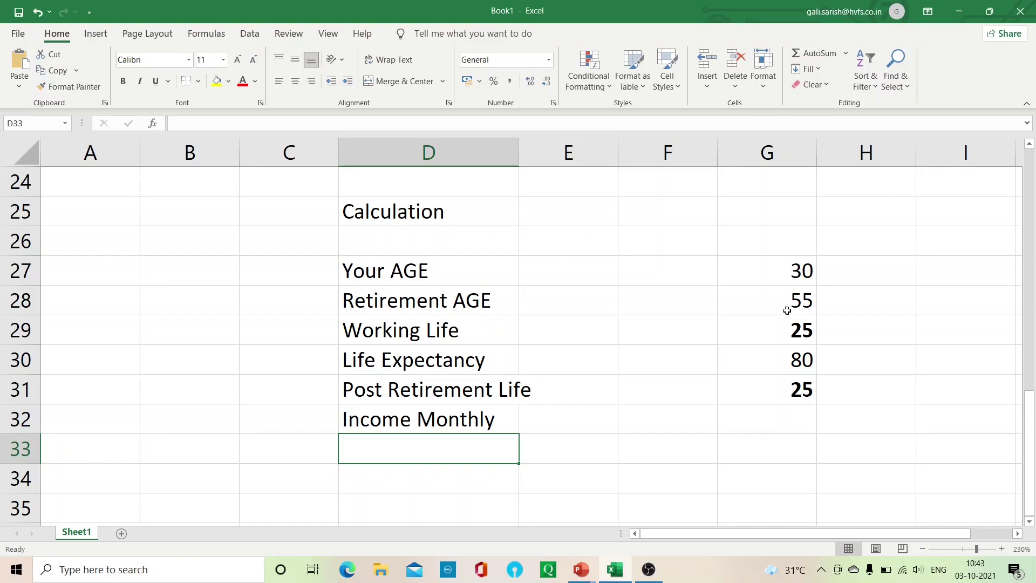
Enter 75000 in cell G32 as the monthly income
{"action": "key", "text": "Up"}
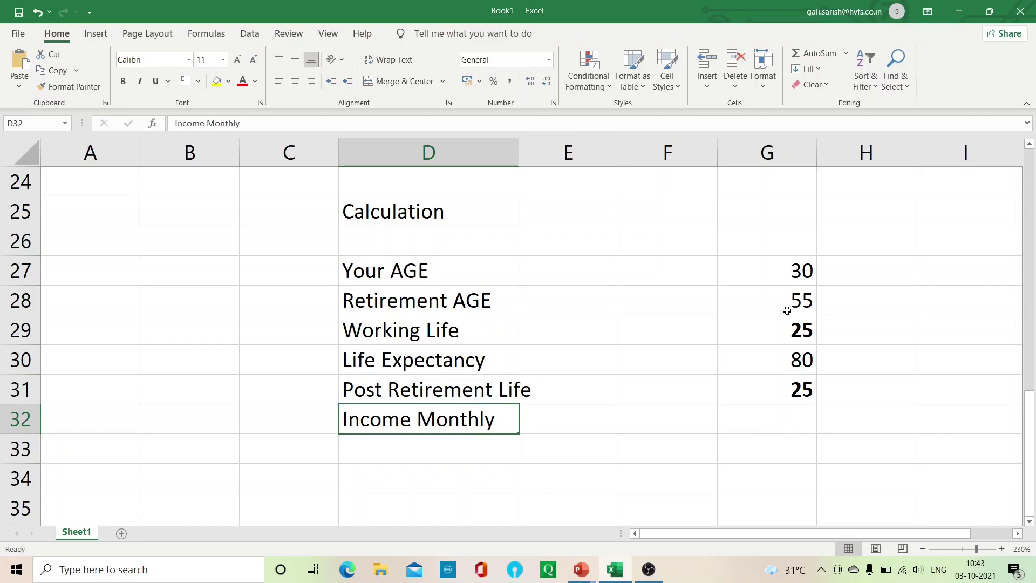
{"action": "key", "text": "Right"}
{"action": "key", "text": "Right"}
{"action": "key", "text": "Right"}
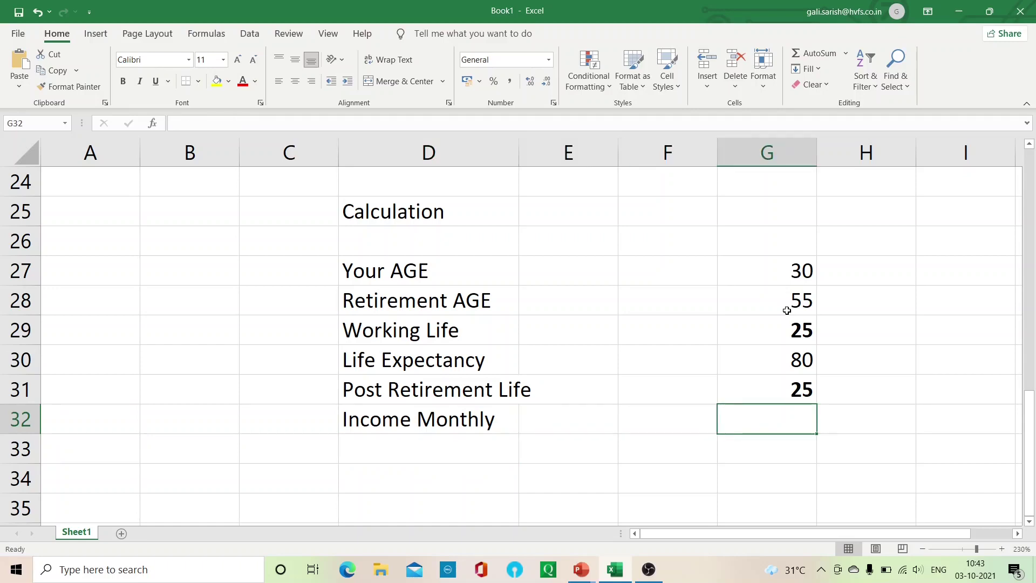
{"action": "type", "text": "75000"}
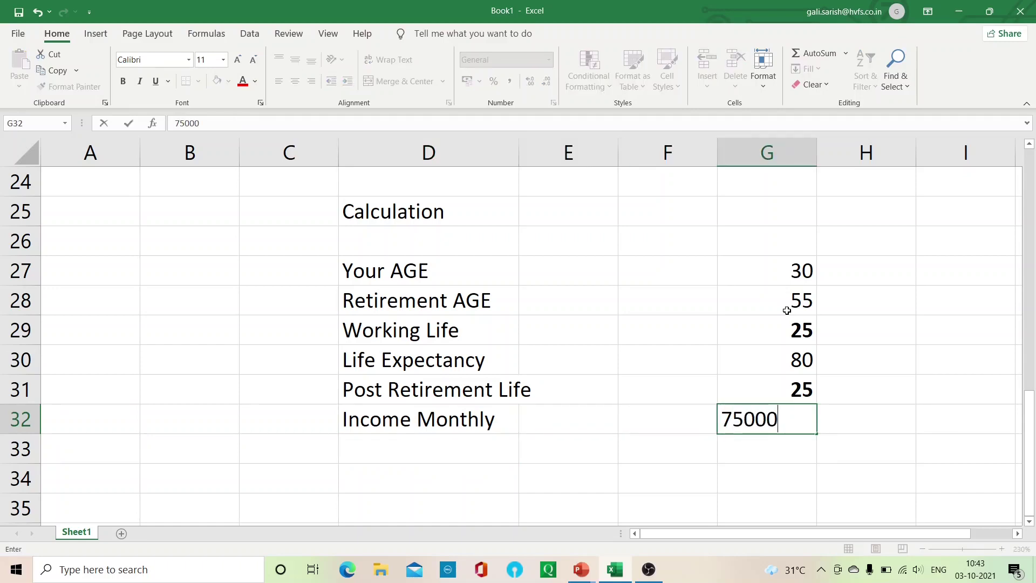
{"action": "key", "text": "Return"}
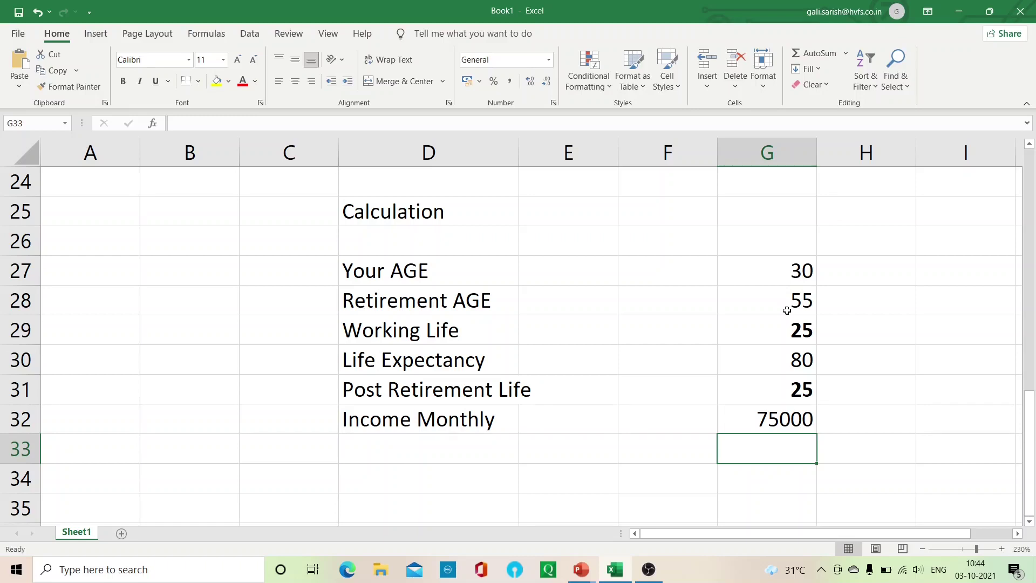
Enter the label 'Inflation Rate' in cell D33, below the monthly income label
{"action": "key", "text": "Left"}
{"action": "key", "text": "Left"}
{"action": "key", "text": "Left"}
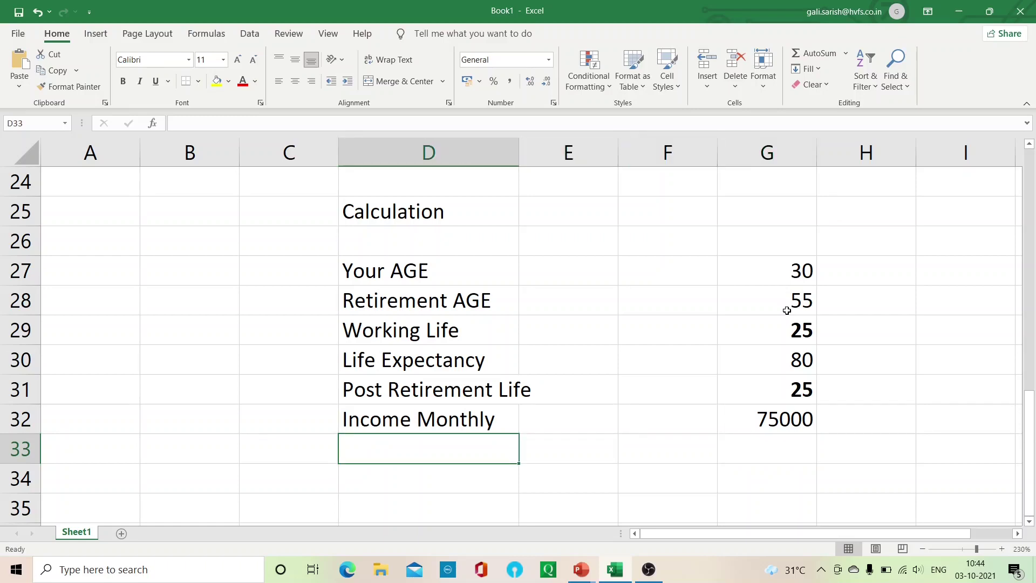
{"action": "type", "text": "Infa"}
{"action": "key", "text": "BackSpace"}
{"action": "type", "text": "lation Rate"}
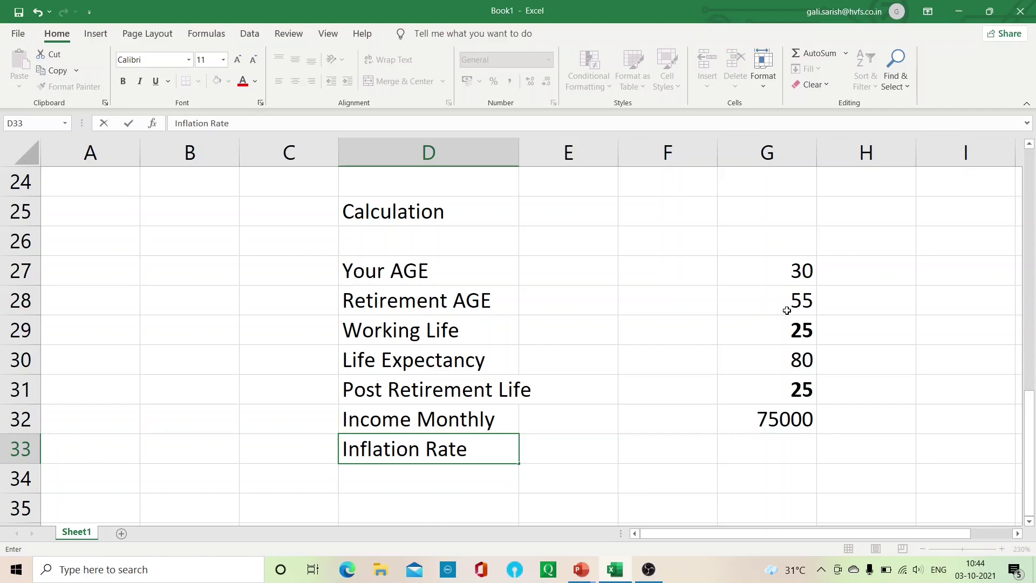
{"action": "key", "text": "Return"}
Enter 6.5% in cell G33 as the inflation rate
{"action": "key", "text": "Up"}
{"action": "key", "text": "Right"}
{"action": "key", "text": "Right"}
{"action": "key", "text": "Right"}
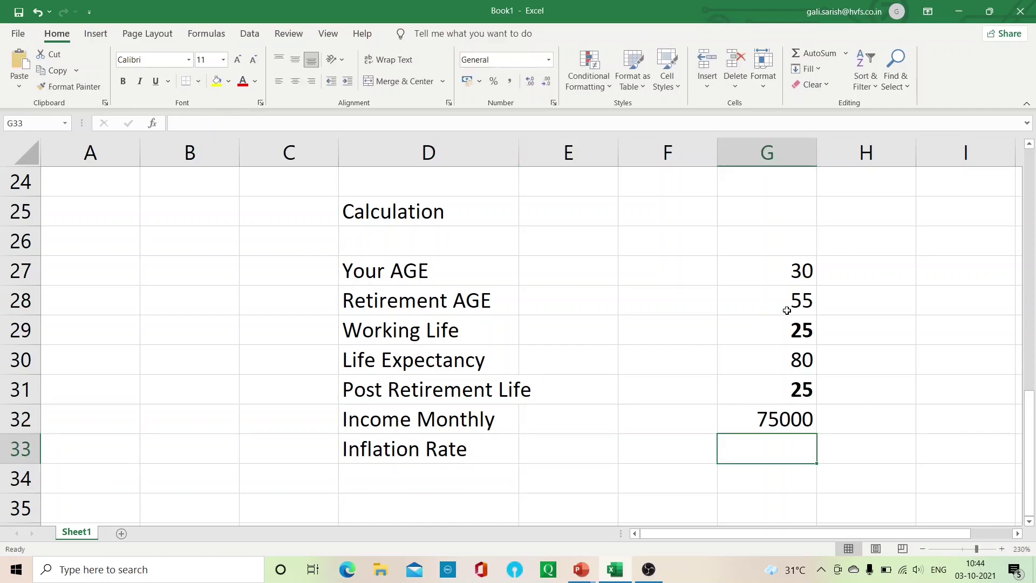
{"action": "type", "text": "6.5%"}
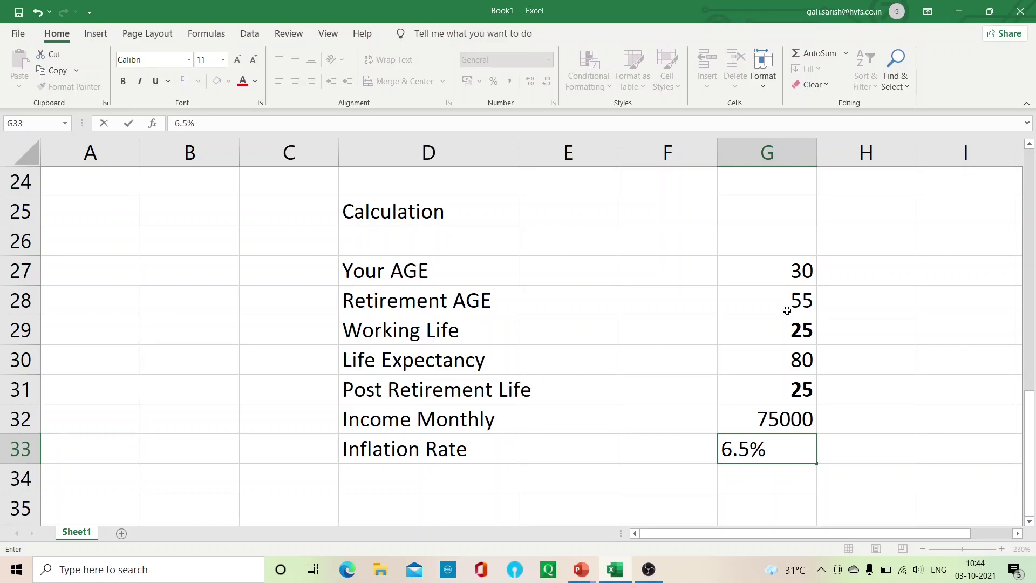
{"action": "key", "text": "Return"}
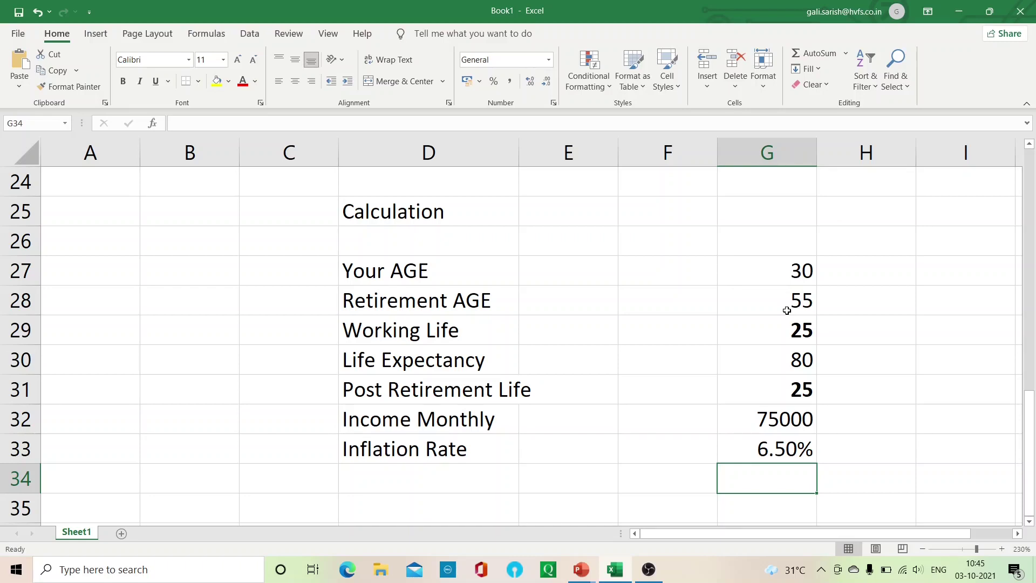
Enter the label 'Income at Retirement Age' in cell D34, below the inflation rate label
{"action": "key", "text": "Left"}
{"action": "key", "text": "Left"}
{"action": "key", "text": "Left"}
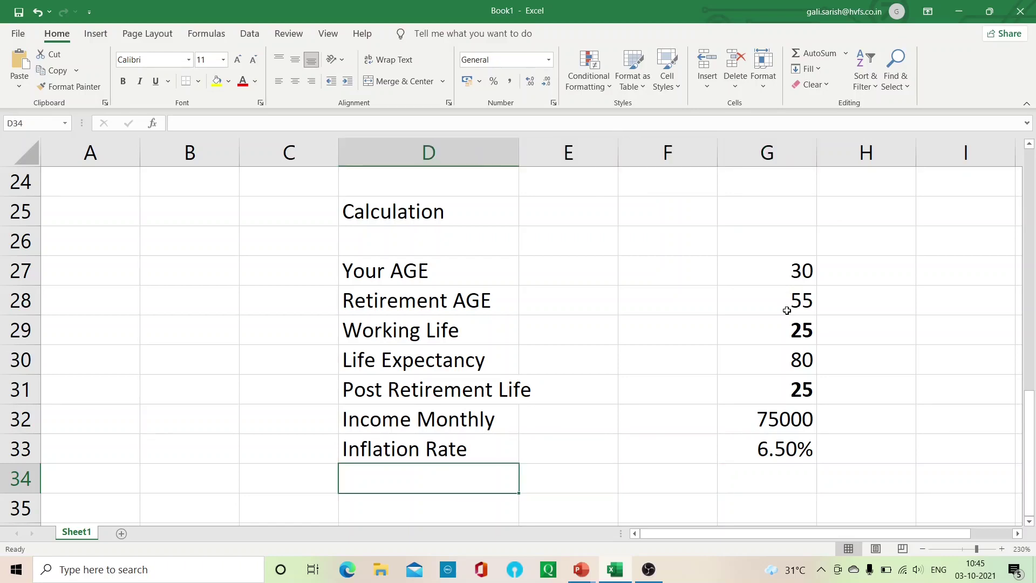
{"action": "type", "text": "Inc"}
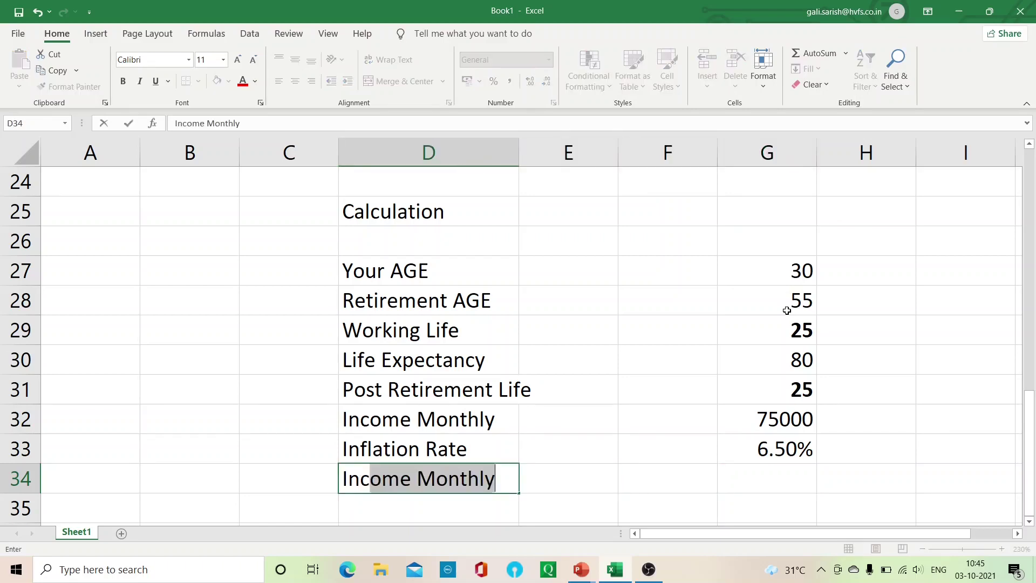
{"action": "type", "text": "ome at Ret"}
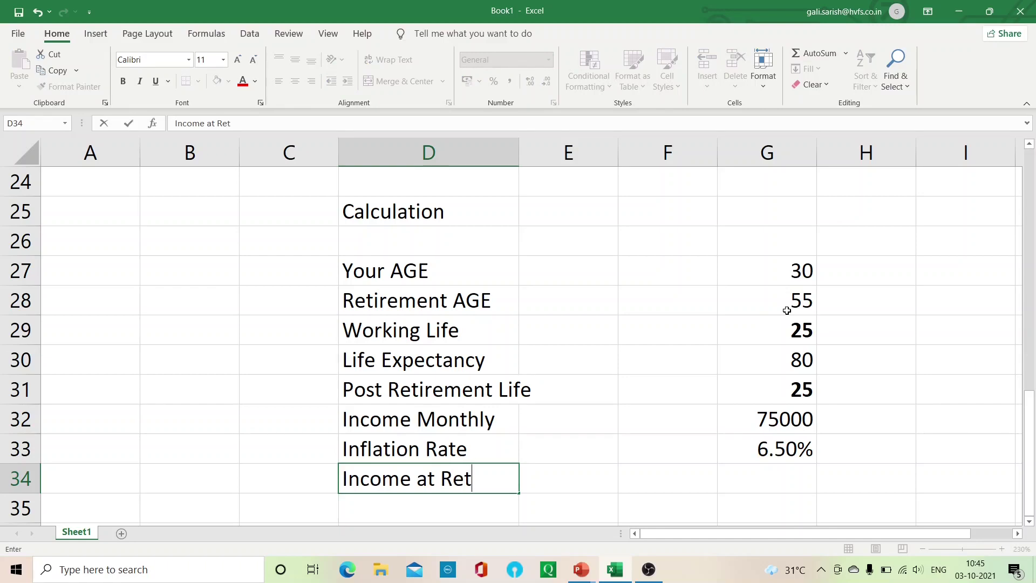
{"action": "type", "text": "irement Age"}
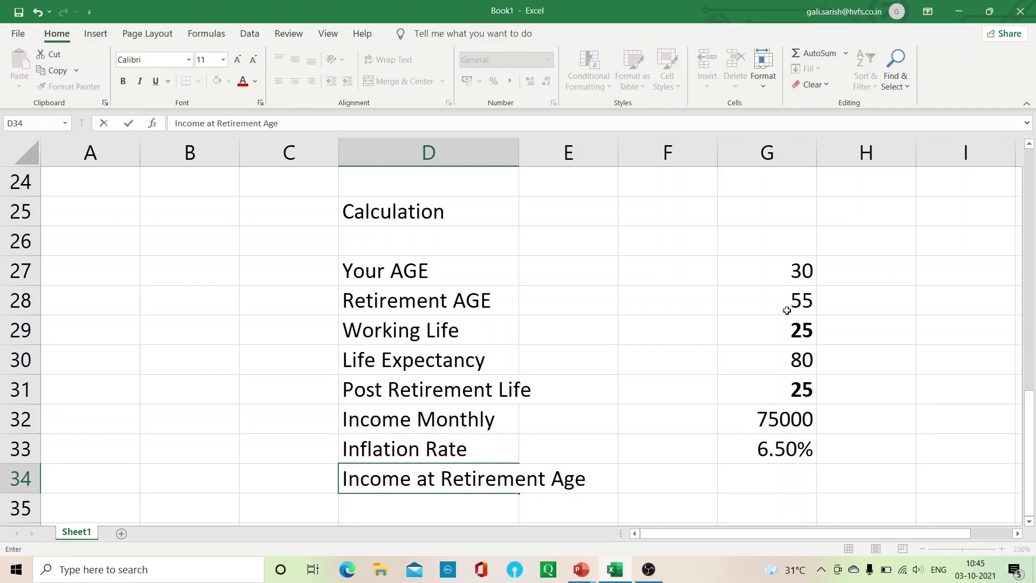
{"action": "key", "text": "Return"}
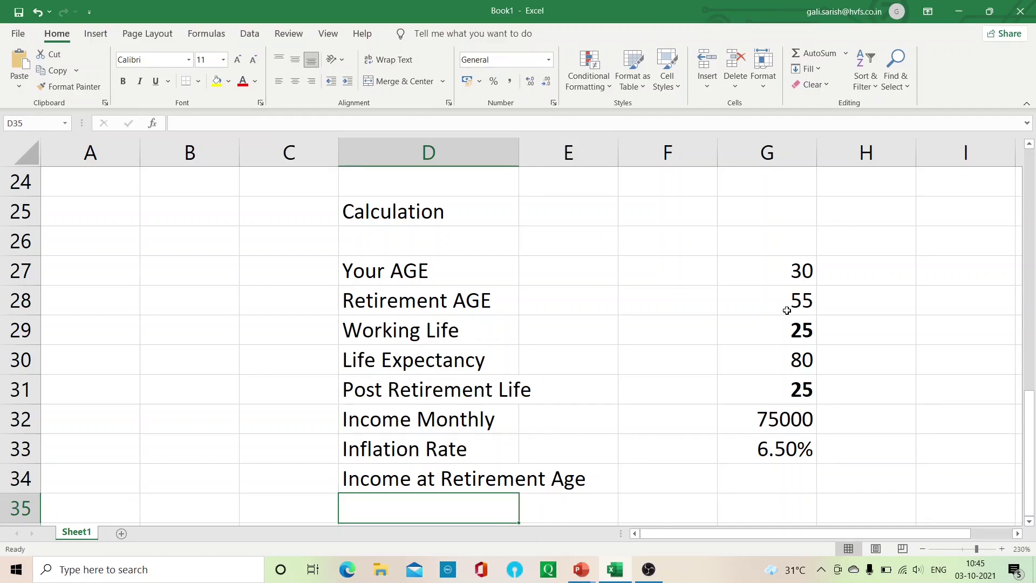
Review the monthly income and inflation rate labels and values that determine the income at retirement age
{"action": "key", "text": "Up"}
{"action": "key", "text": "Up"}
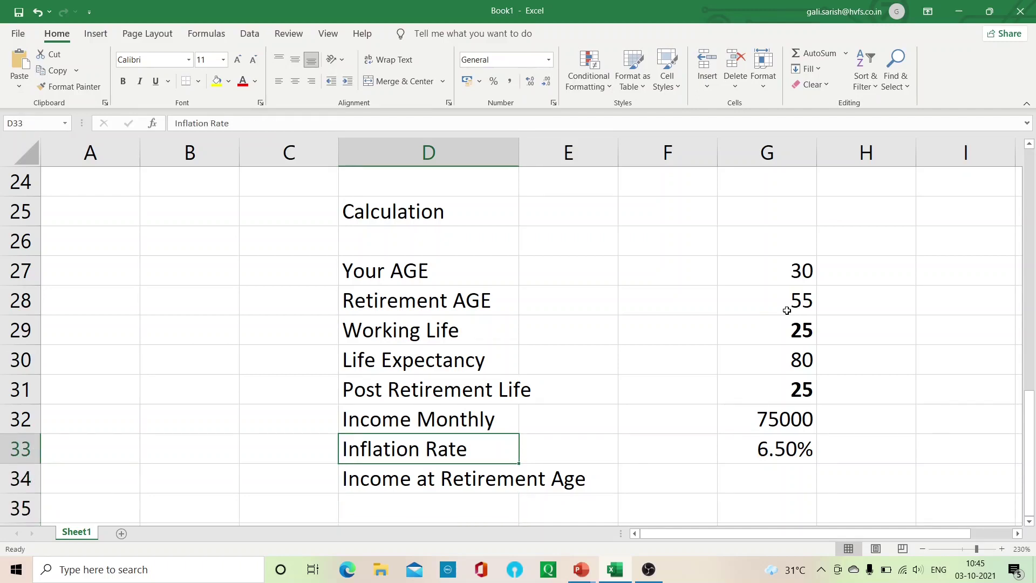
{"action": "key", "text": "Up"}
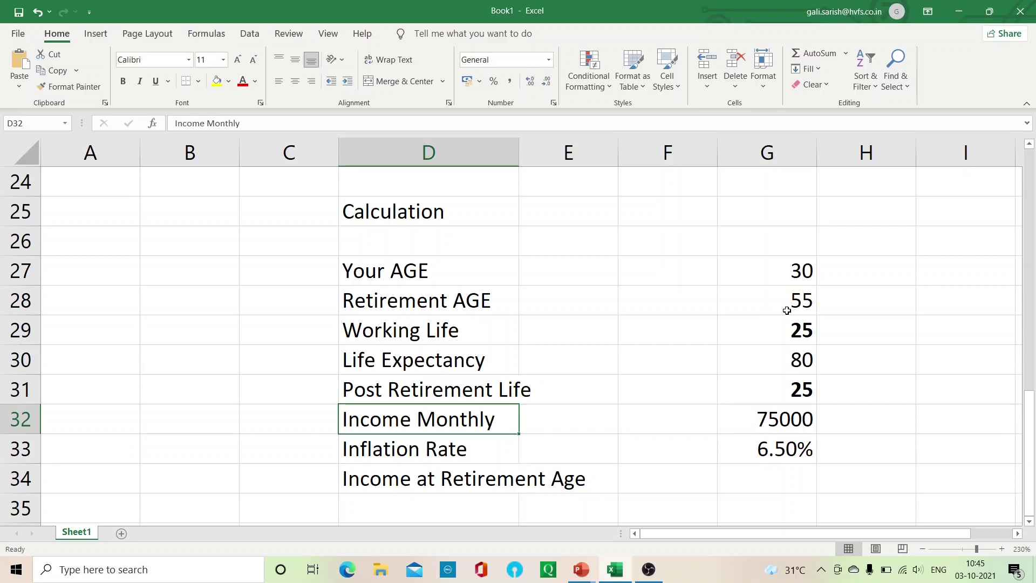
{"action": "key", "text": "Down"}
{"action": "key", "text": "Down"}
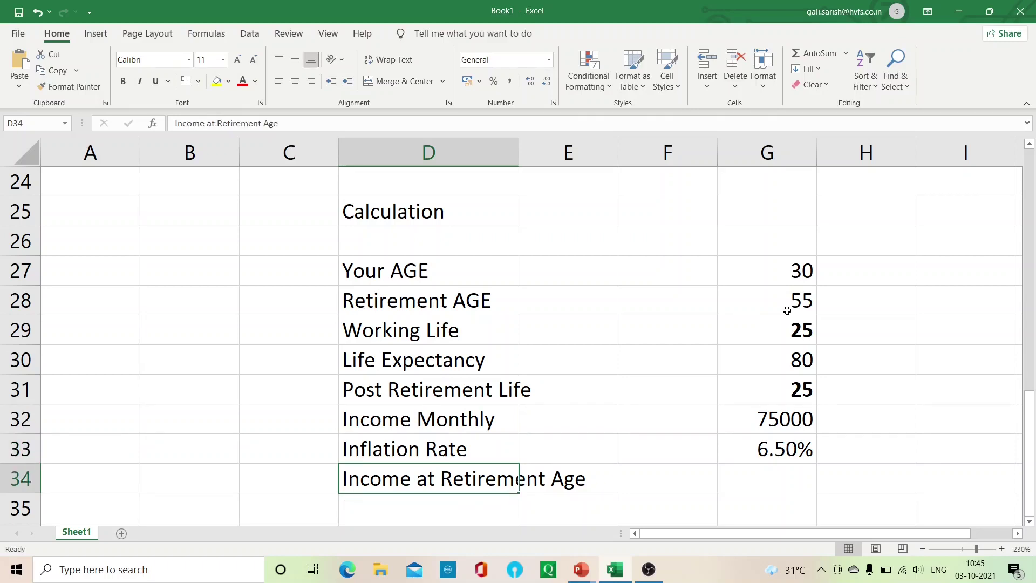
{"action": "key", "text": "Right"}
{"action": "key", "text": "Right"}
{"action": "key", "text": "Right"}
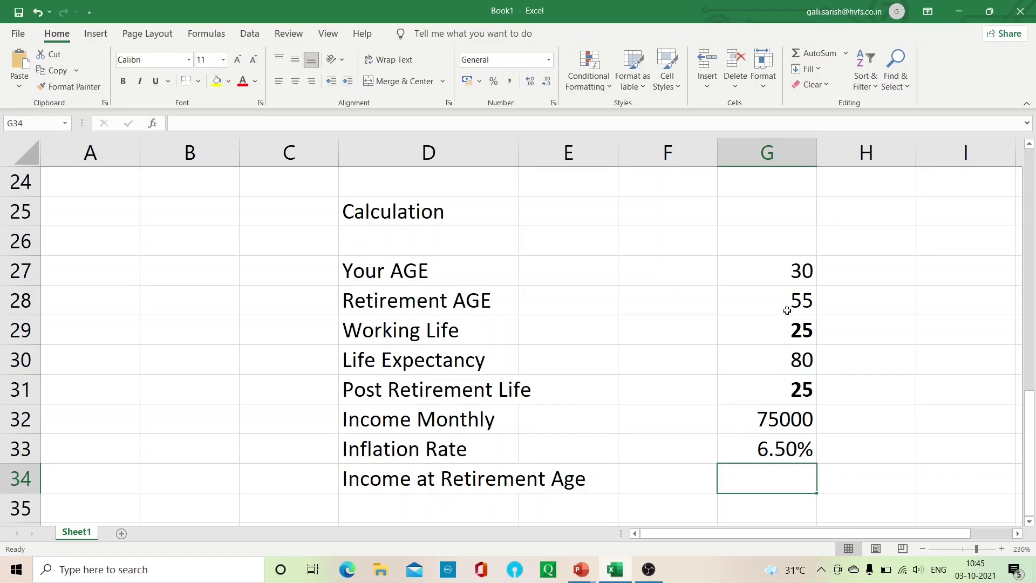
{"action": "key", "text": "Up"}
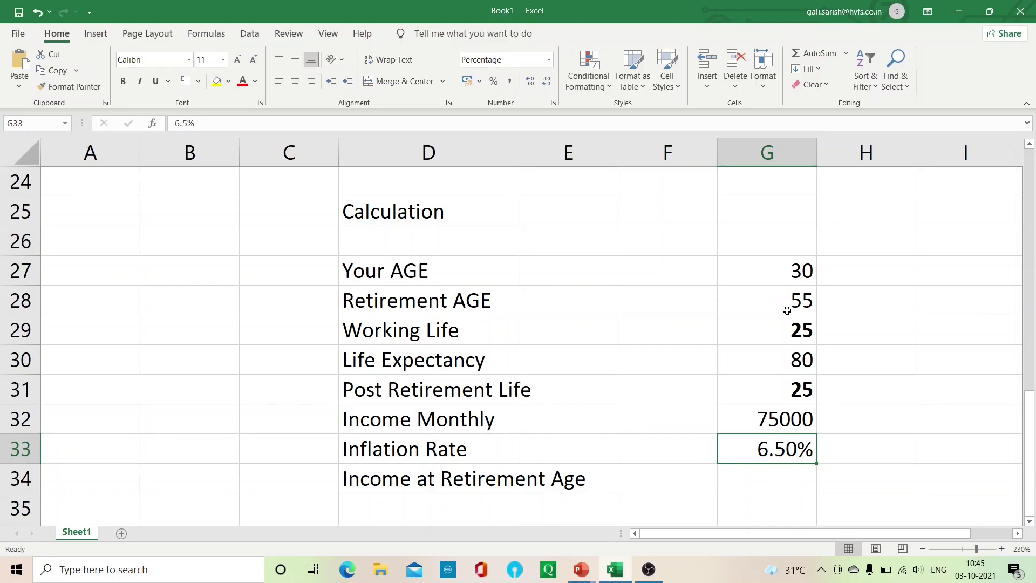
{"action": "key", "text": "Up"}
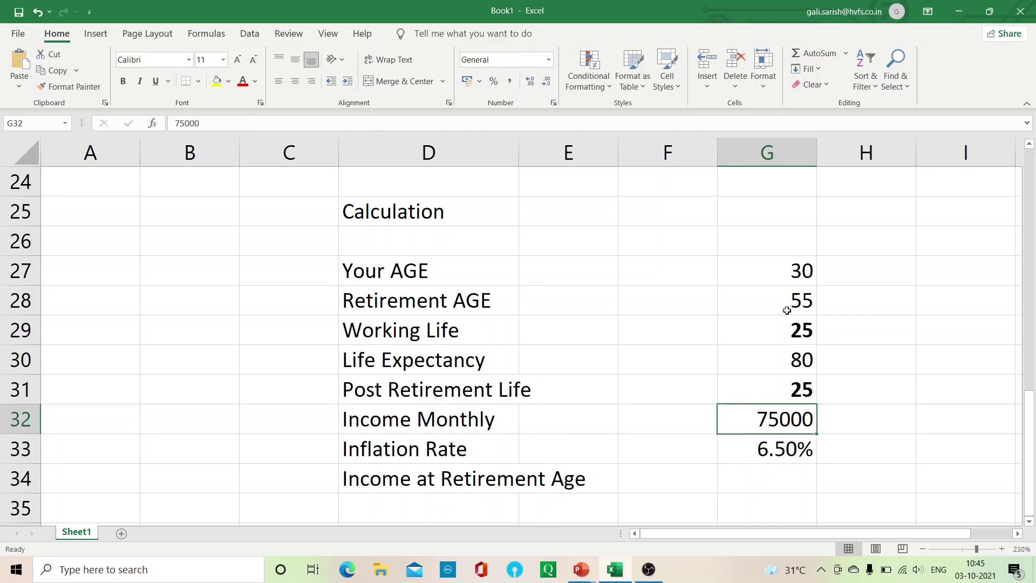
{"action": "key", "text": "Down"}
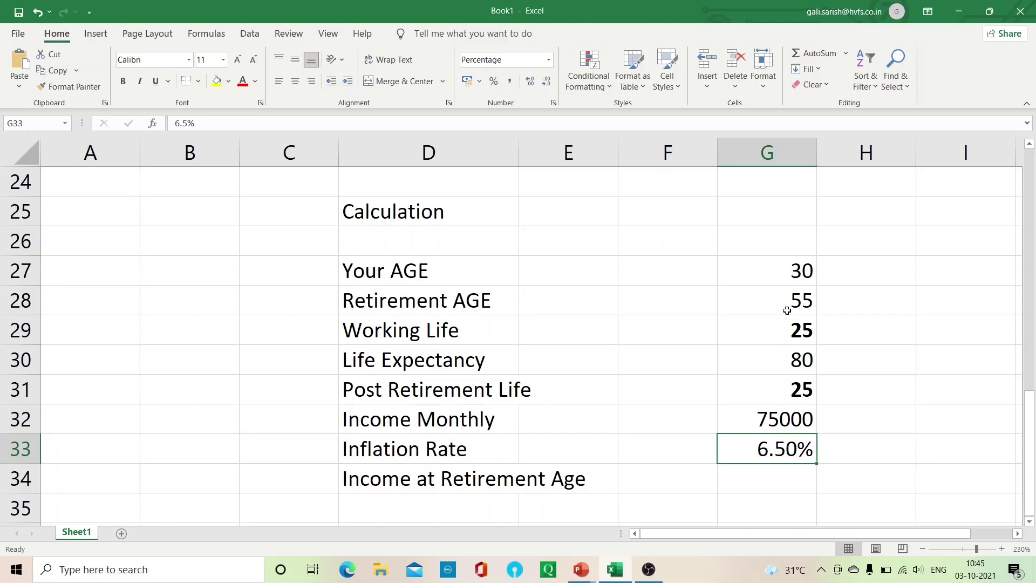
{"action": "key", "text": "Down"}
{"action": "key", "text": "Down"}
{"action": "key", "text": "Up"}
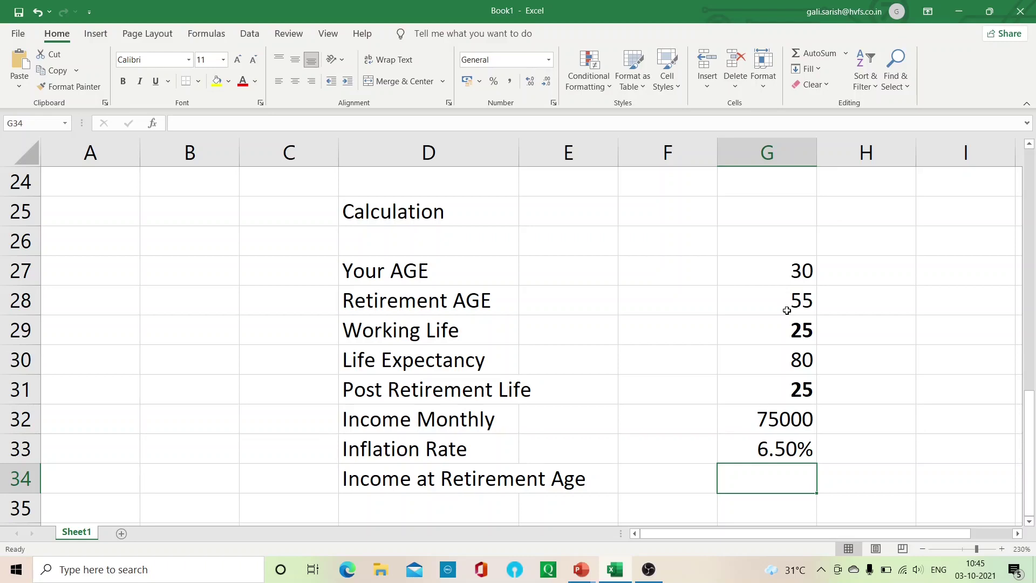
Calculate the income at retirement age in cell G34 by inflating the monthly income over the working life with the formula =G32*(1+G33)^G29
{"action": "type", "text": "="}
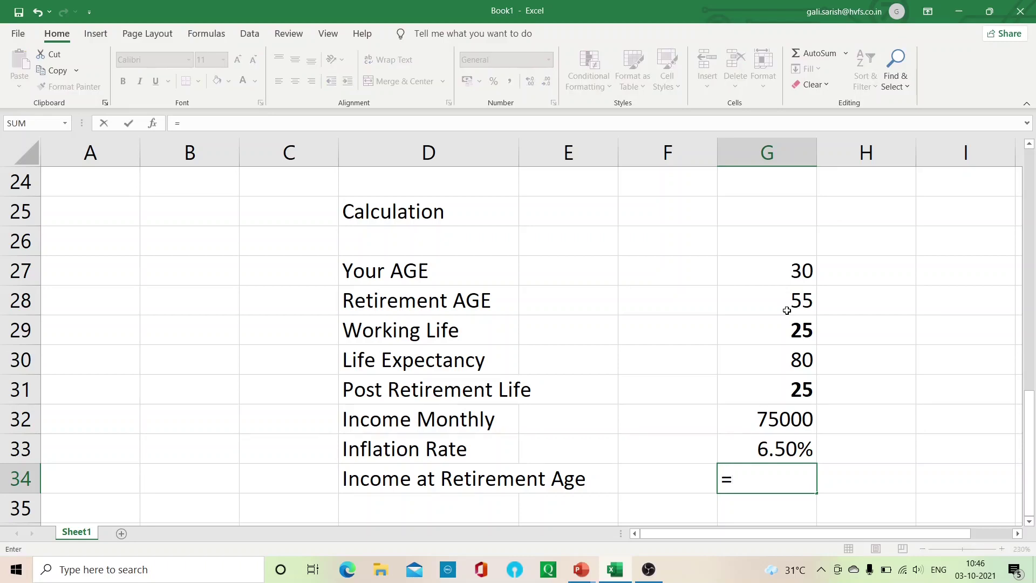
{"action": "key", "text": "Up"}
{"action": "key", "text": "Up"}
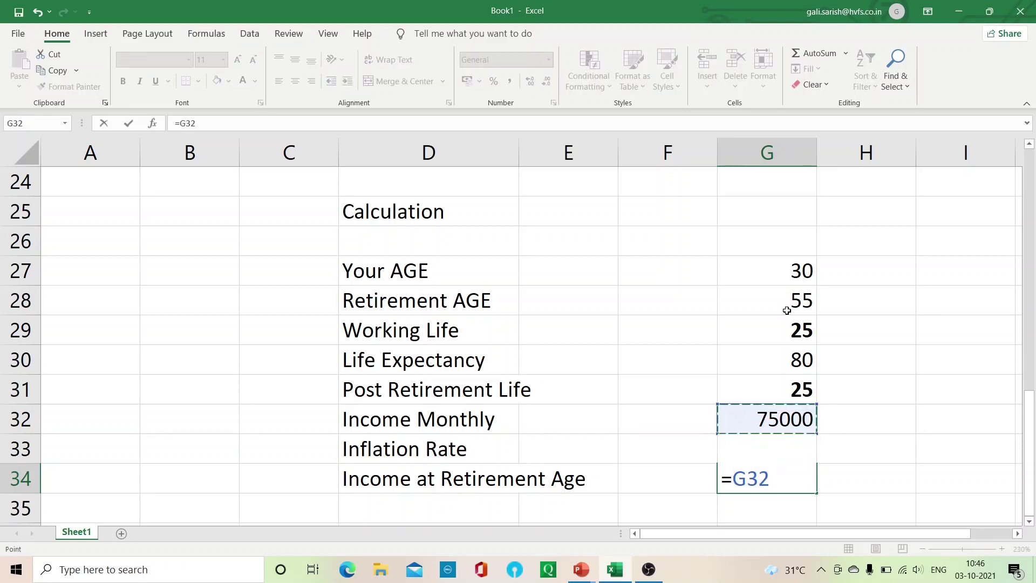
{"action": "type", "text": "*(1+"}
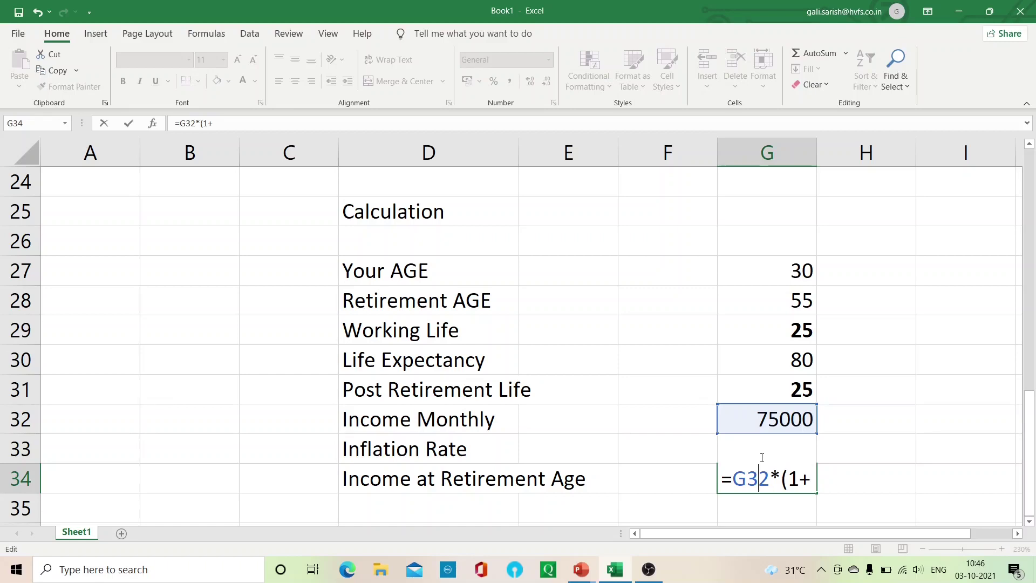
{"action": "key", "text": "F2"}
{"action": "key", "text": "Home"}
{"action": "left_click", "coordinate": [810, 483]}
{"action": "type", "text": "g31"}
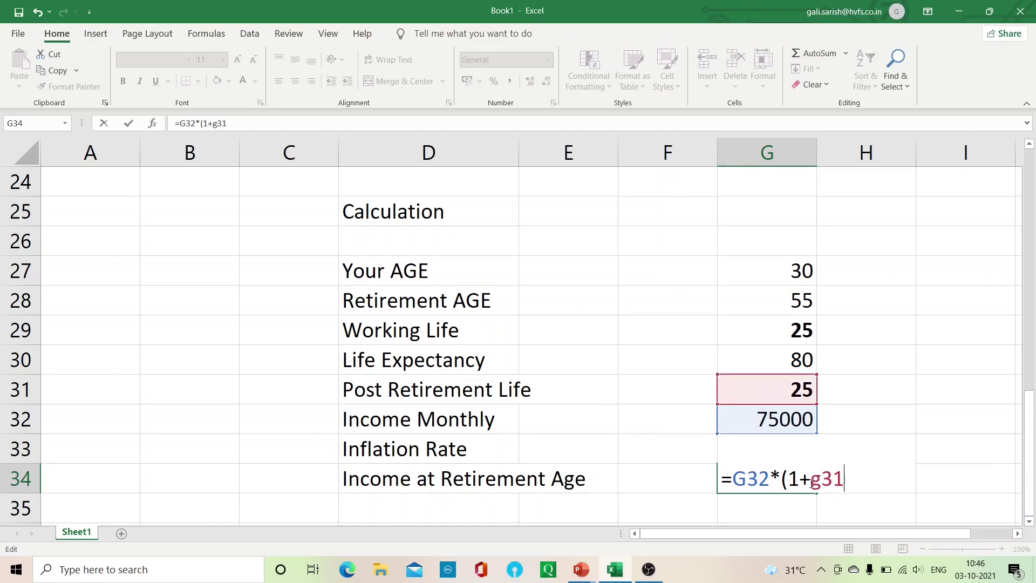
{"action": "key", "text": "BackSpace"}
{"action": "key", "text": "BackSpace"}
{"action": "type", "text": "33)^"}
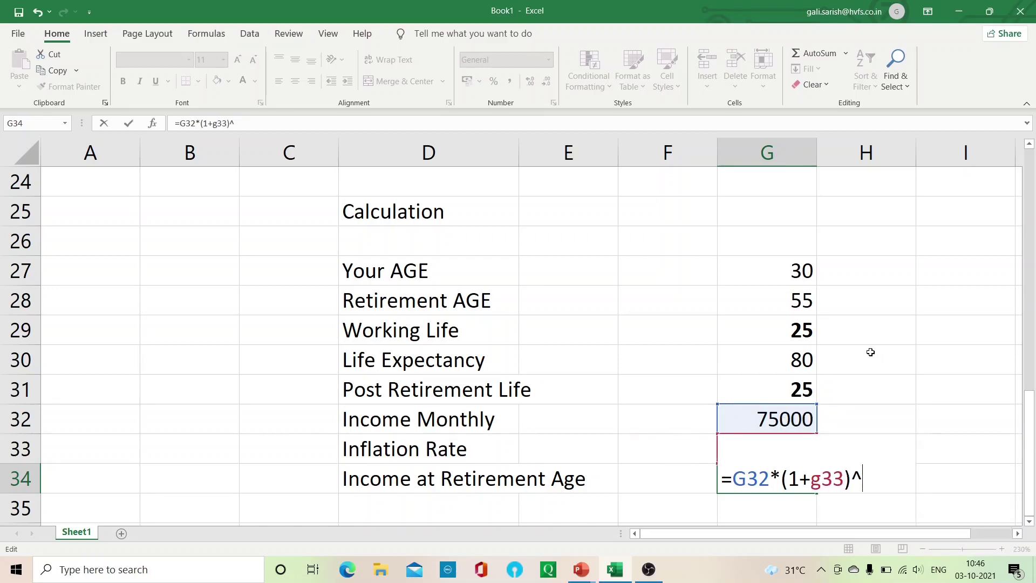
{"action": "left_click", "coordinate": [797, 330]}
{"action": "key", "text": "Return"}
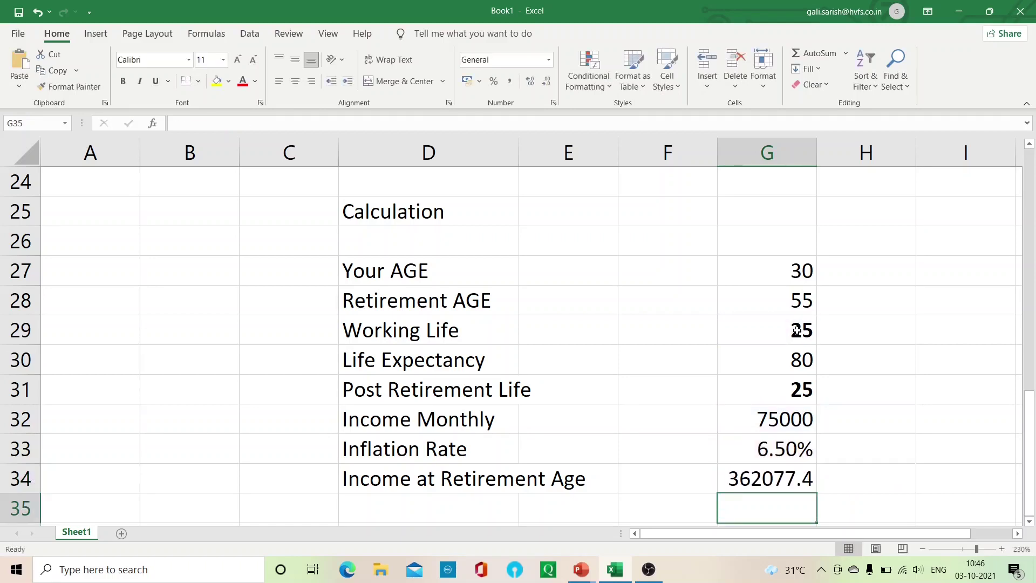
Show the income at retirement age in cell G34 without decimals and make it bold
{"action": "key", "text": "Up"}
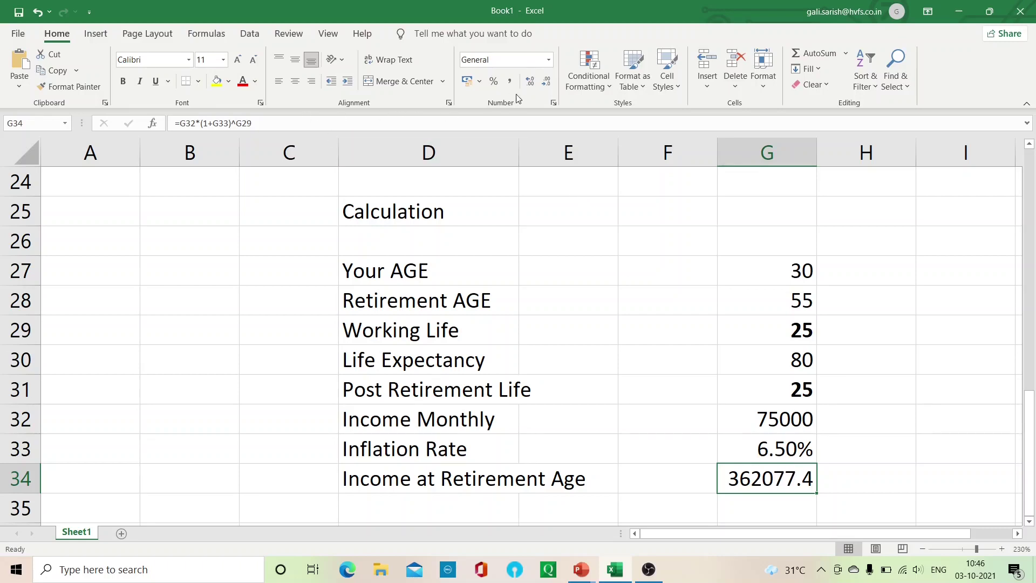
{"action": "left_click", "coordinate": [546, 81]}
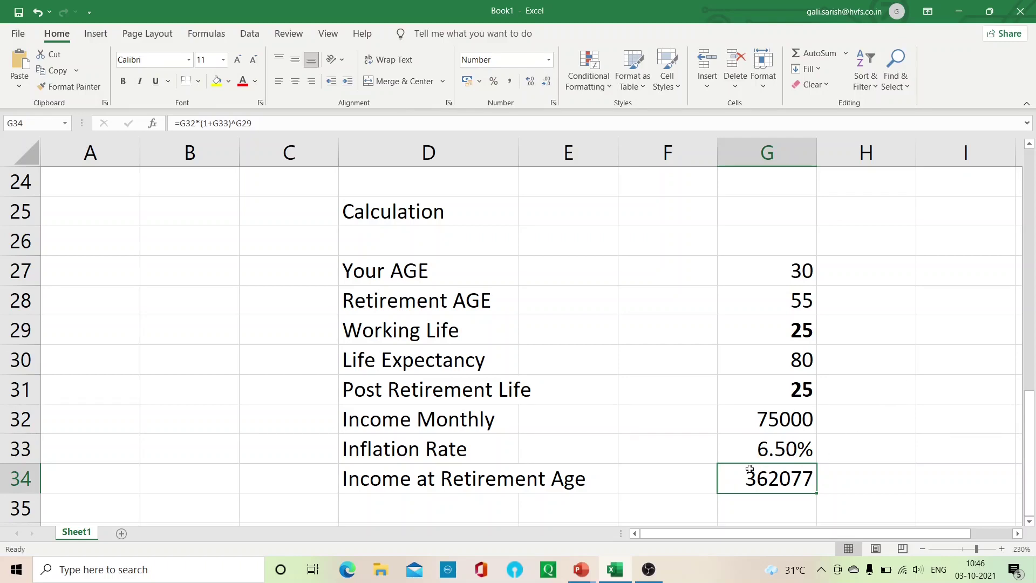
{"action": "key", "text": "ctrl+b"}
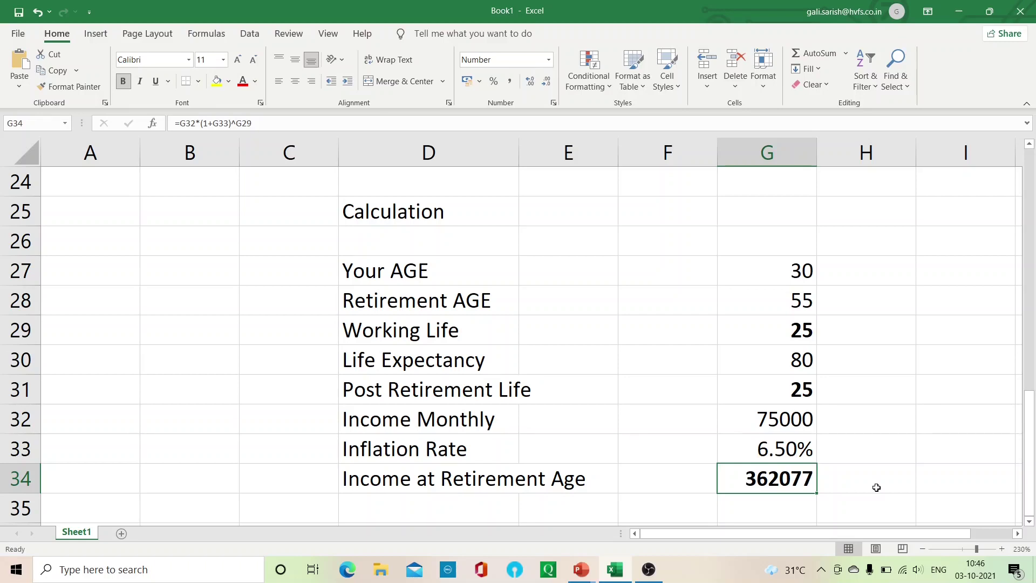
{"action": "key", "text": "Down"}
{"action": "key", "text": "Down"}
{"action": "key", "text": "Down"}
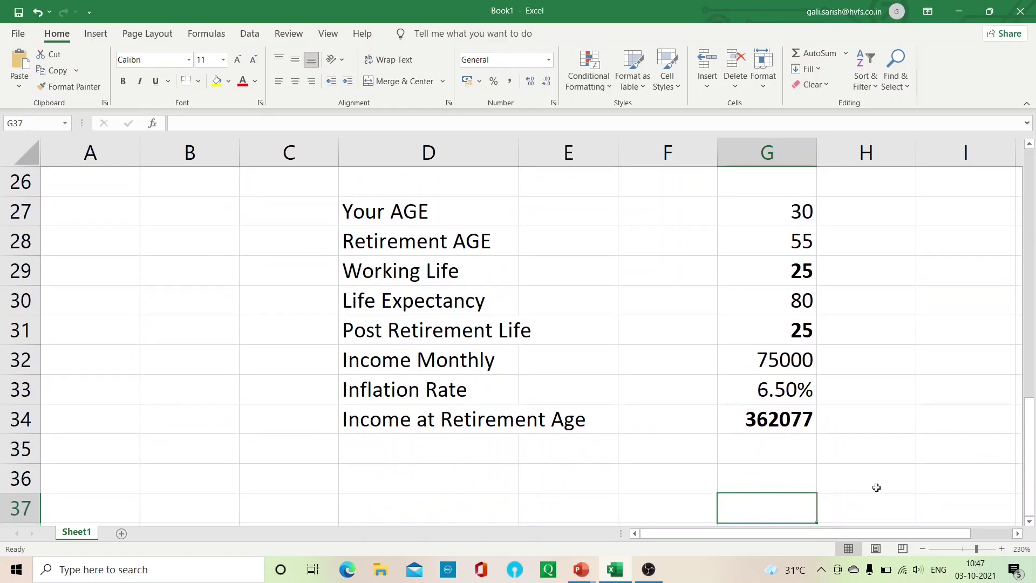
{"action": "key", "text": "Up"}
{"action": "key", "text": "Up"}
{"action": "key", "text": "Up"}
{"action": "key", "text": "Right"}
{"action": "key", "text": "Right"}
{"action": "key", "text": "Right"}
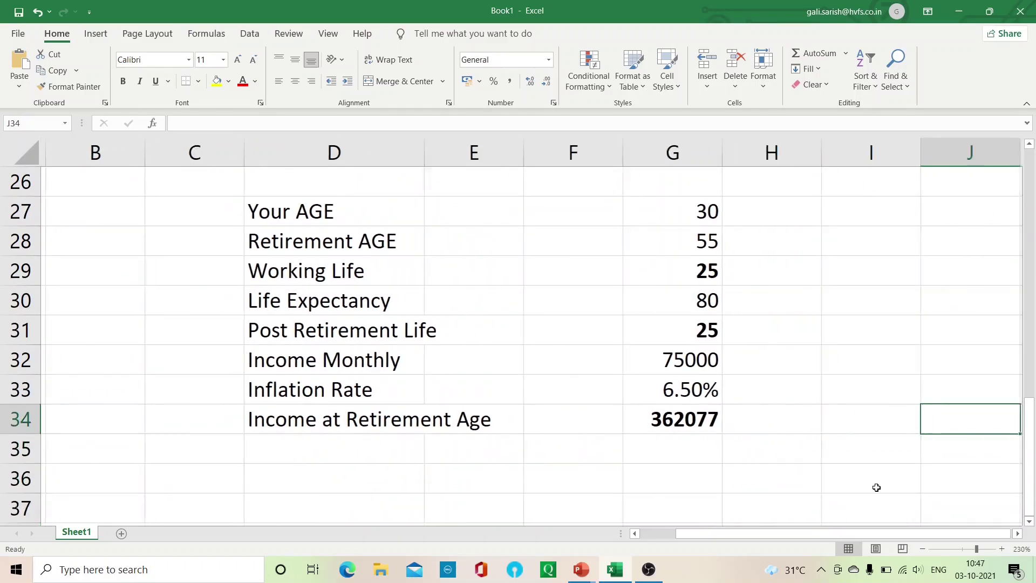
{"action": "key", "text": "Right"}
{"action": "key", "text": "Left"}
{"action": "key", "text": "Left"}
{"action": "key", "text": "Left"}
{"action": "key", "text": "Left"}
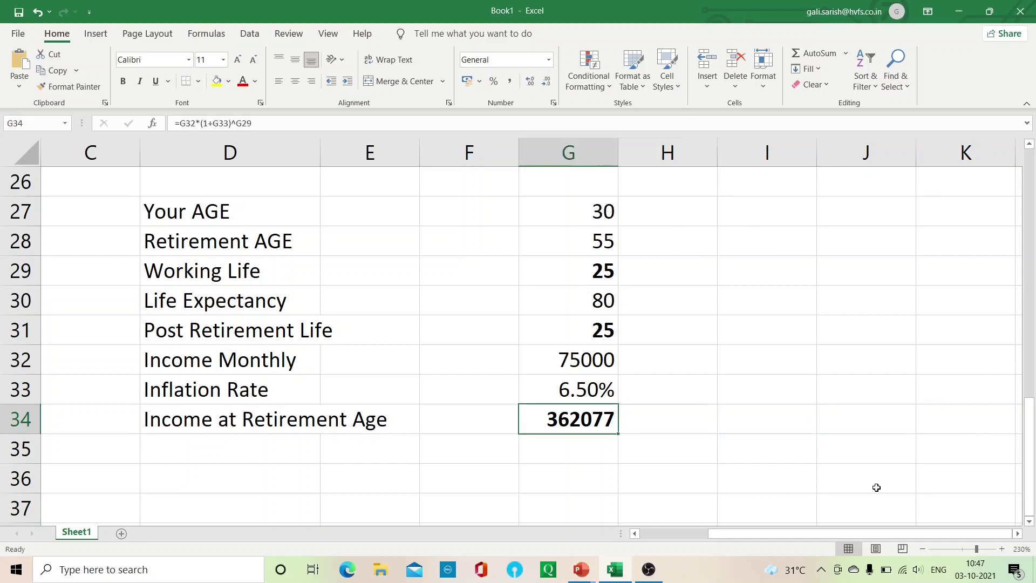
Compare the current monthly income in cell G32 with the income at retirement age in cell G34
{"action": "key", "text": "Up"}
{"action": "key", "text": "Up"}
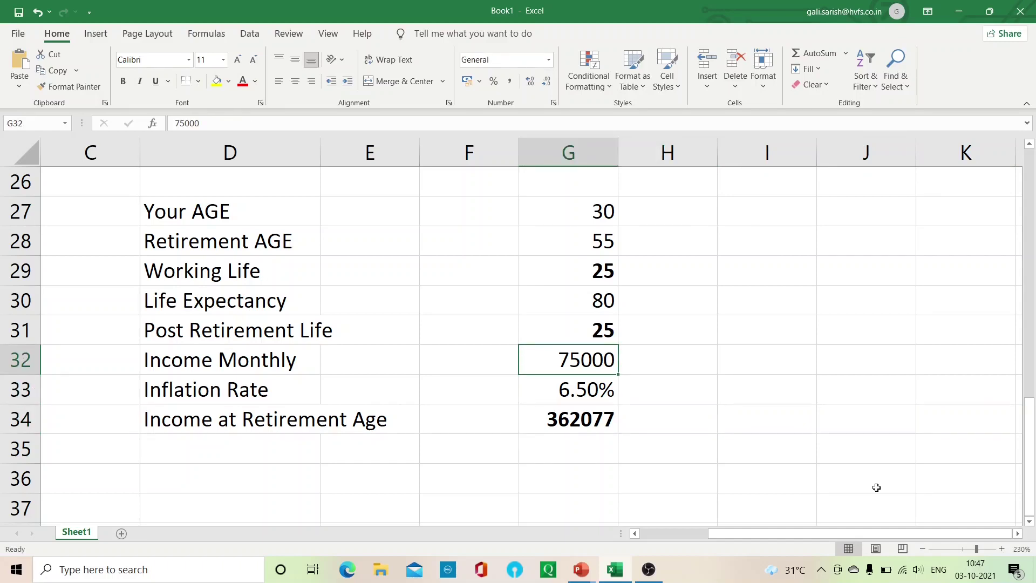
{"action": "key", "text": "Down"}
{"action": "key", "text": "Down"}
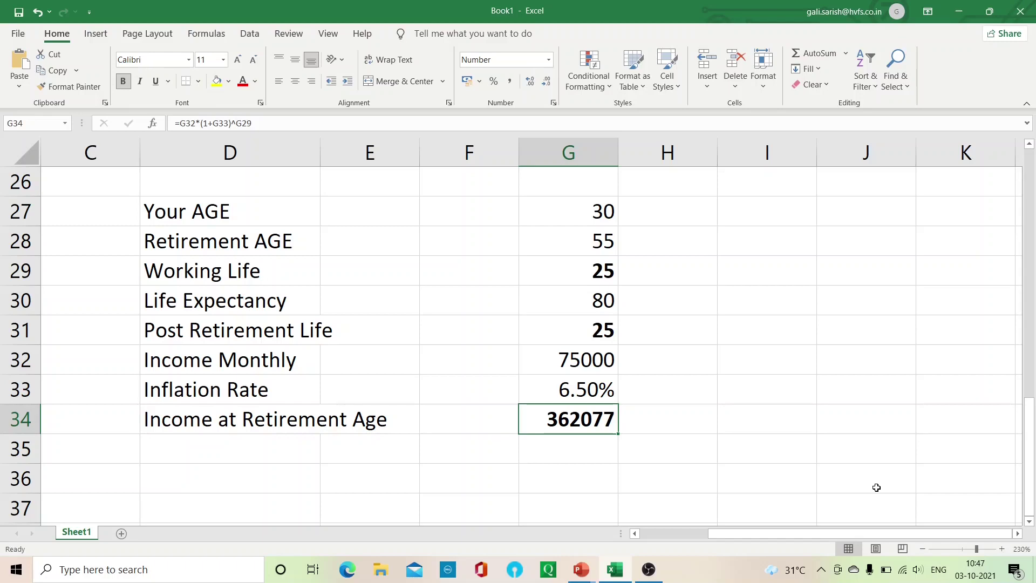
{"action": "key", "text": "Up"}
{"action": "key", "text": "Up"}
{"action": "key", "text": "Down"}
{"action": "key", "text": "Down"}
{"action": "key", "text": "Right"}
{"action": "key", "text": "Right"}
{"action": "key", "text": "Up"}
{"action": "key", "text": "Up"}
{"action": "key", "text": "Up"}
{"action": "key", "text": "Up"}
{"action": "key", "text": "Up"}
{"action": "key", "text": "Up"}
{"action": "key", "text": "Up"}
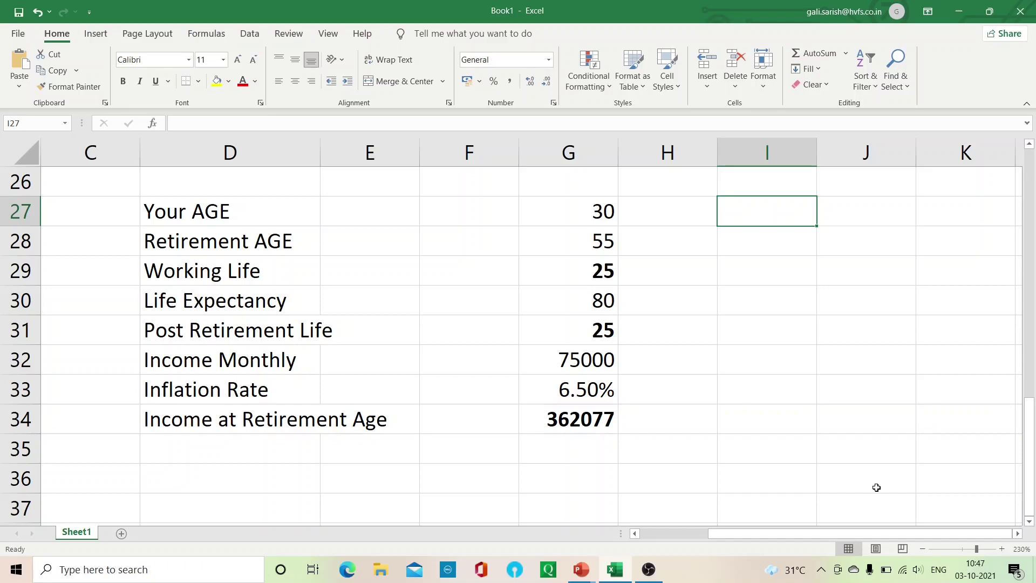
{"action": "key", "text": "Left"}
{"action": "key", "text": "Left"}
{"action": "key", "text": "Down"}
{"action": "key", "text": "Down"}
{"action": "key", "text": "Down"}
{"action": "key", "text": "Down"}
{"action": "key", "text": "Down"}
{"action": "key", "text": "Down"}
{"action": "key", "text": "Down"}
{"action": "key", "text": "Down"}
{"action": "key", "text": "Down"}
{"action": "key", "text": "Down"}
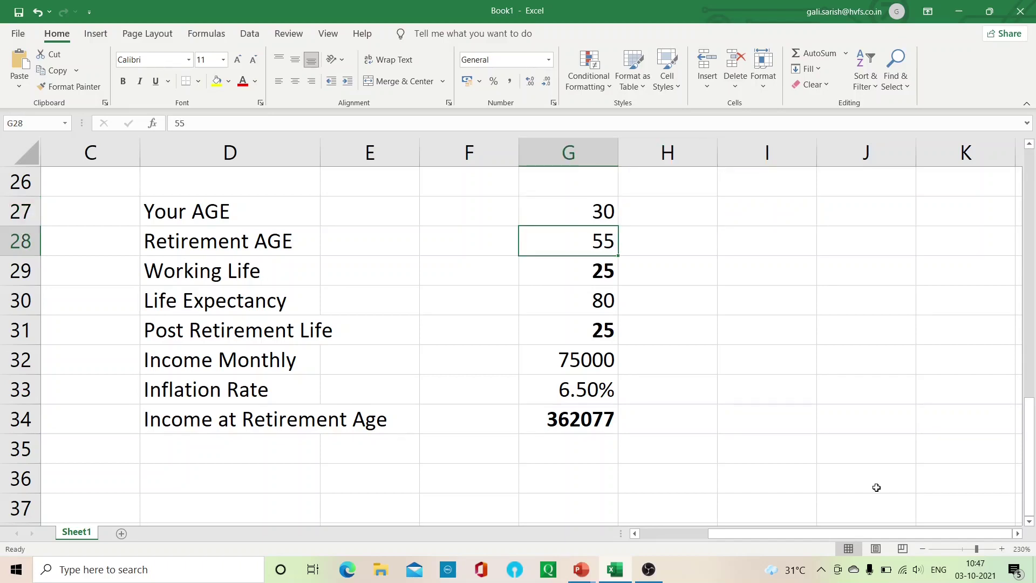
Colour the inflation rate in cell G33 red
{"action": "key", "text": "Up"}
{"action": "key", "text": "Up"}
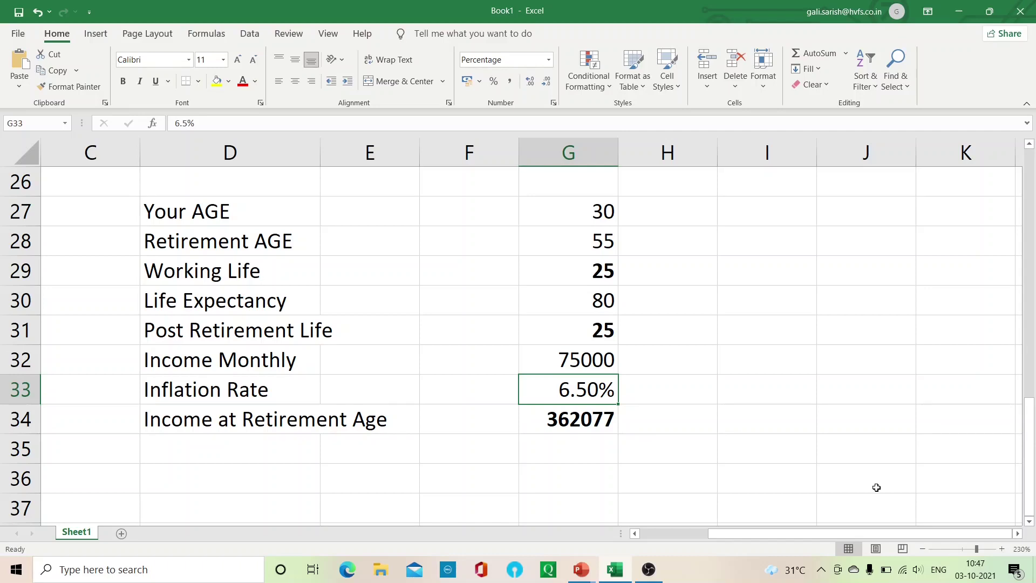
{"action": "key", "text": "Down"}
{"action": "key", "text": "Up"}
{"action": "left_click", "coordinate": [245, 81]}
{"action": "left_click", "coordinate": [749, 213]}
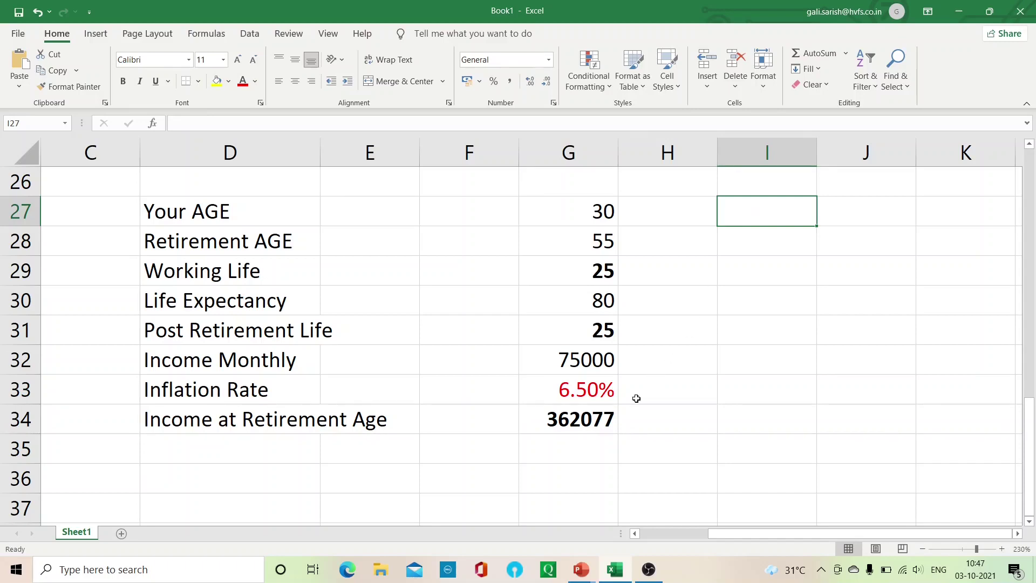
Enter the labels 'Investment Return' in cell I27 and 'Inflation' in cell I28, beside the retirement calculation
{"action": "left_click", "coordinate": [580, 420]}
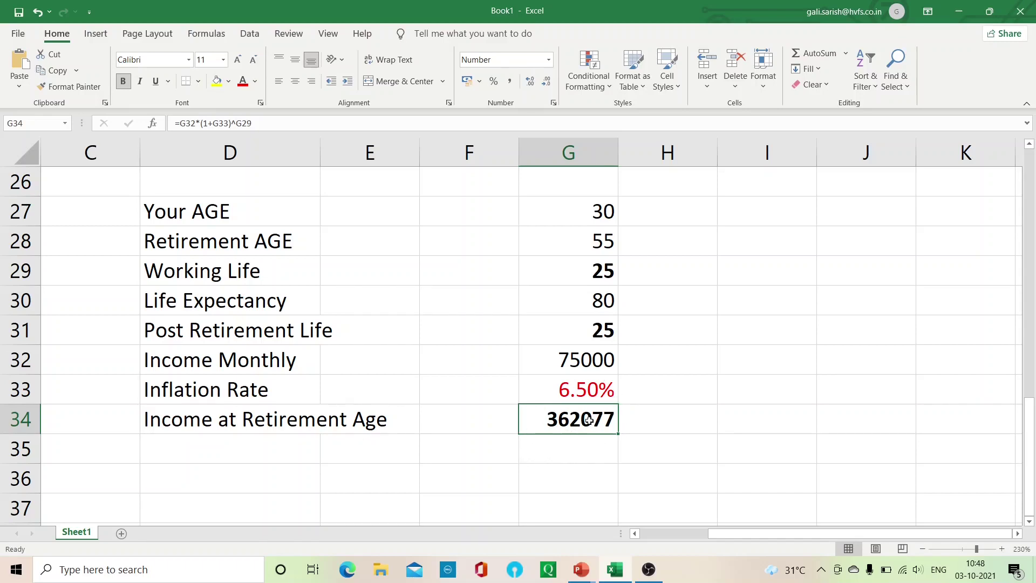
{"action": "left_click", "coordinate": [750, 209]}
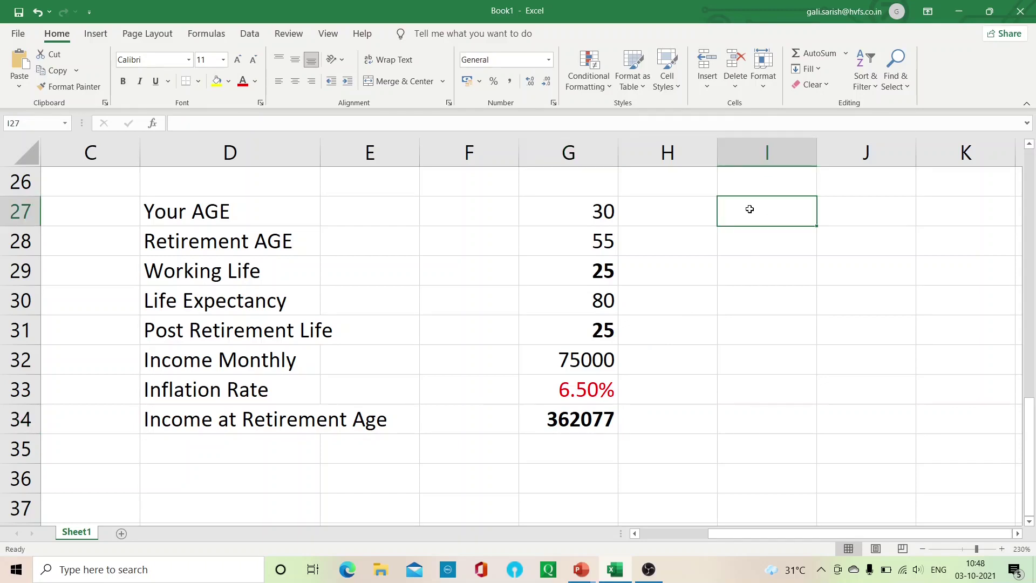
{"action": "type", "text": "Investment "}
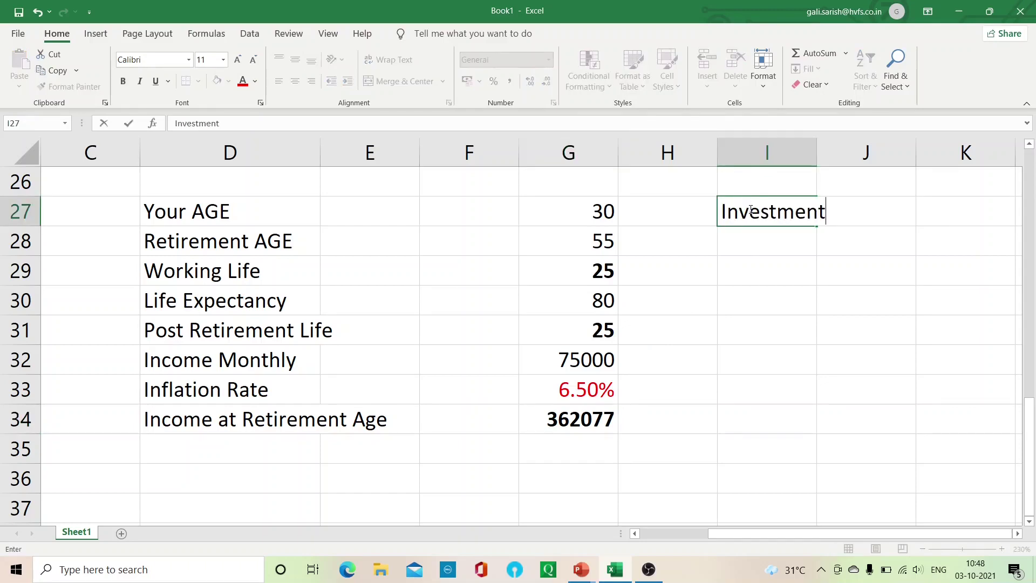
{"action": "type", "text": "Return"}
{"action": "key", "text": "Return"}
{"action": "type", "text": "Infal"}
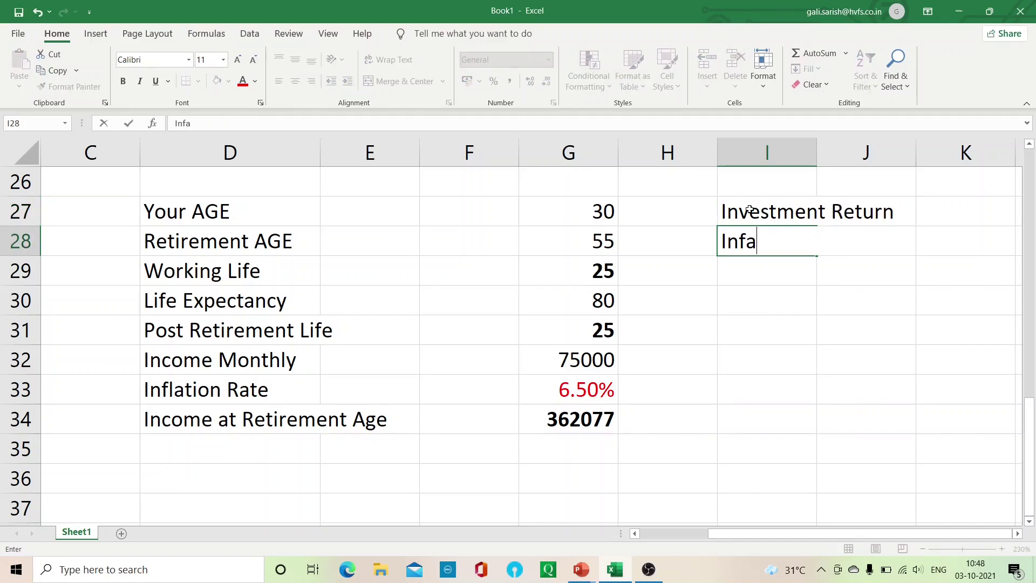
{"action": "key", "text": "BackSpace"}
{"action": "key", "text": "BackSpace"}
{"action": "type", "text": "lation"}
{"action": "key", "text": "Return"}
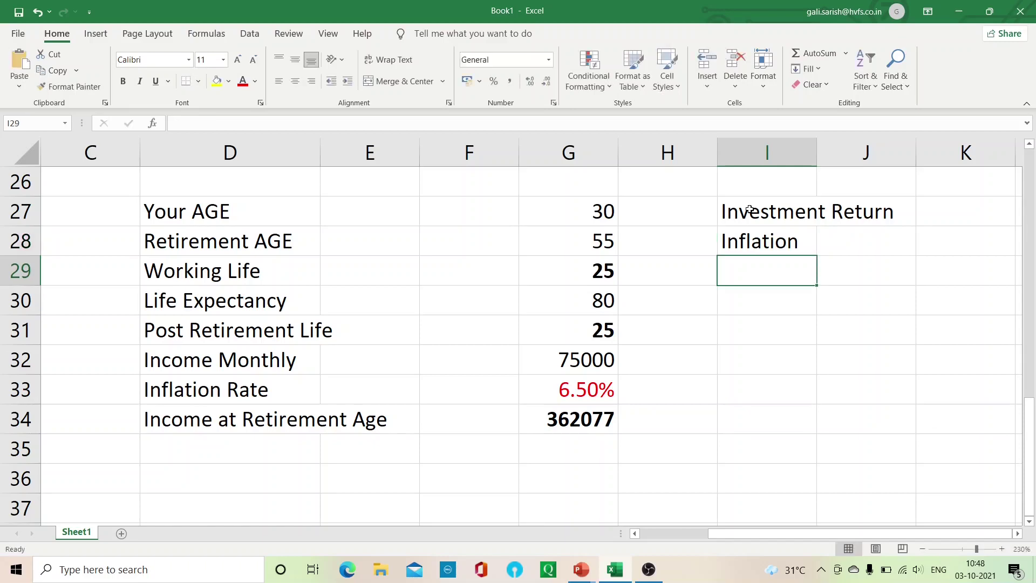
Enter 7.50% as the investment return in cell K27
{"action": "left_click", "coordinate": [750, 210]}
{"action": "key", "text": "Right"}
{"action": "key", "text": "Right"}
{"action": "key", "text": "Right"}
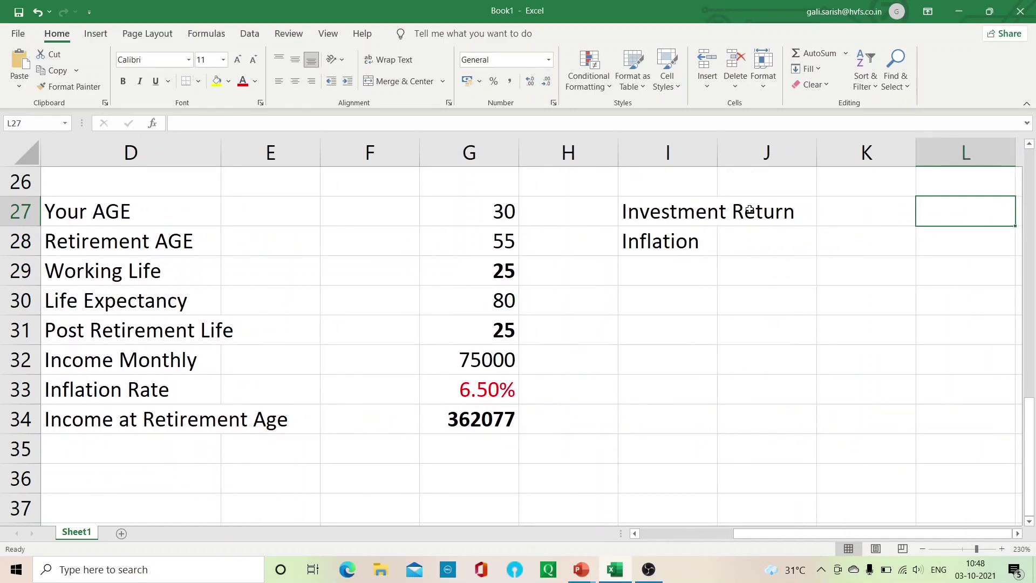
{"action": "left_click", "coordinate": [749, 210]}
{"action": "key", "text": "Left"}
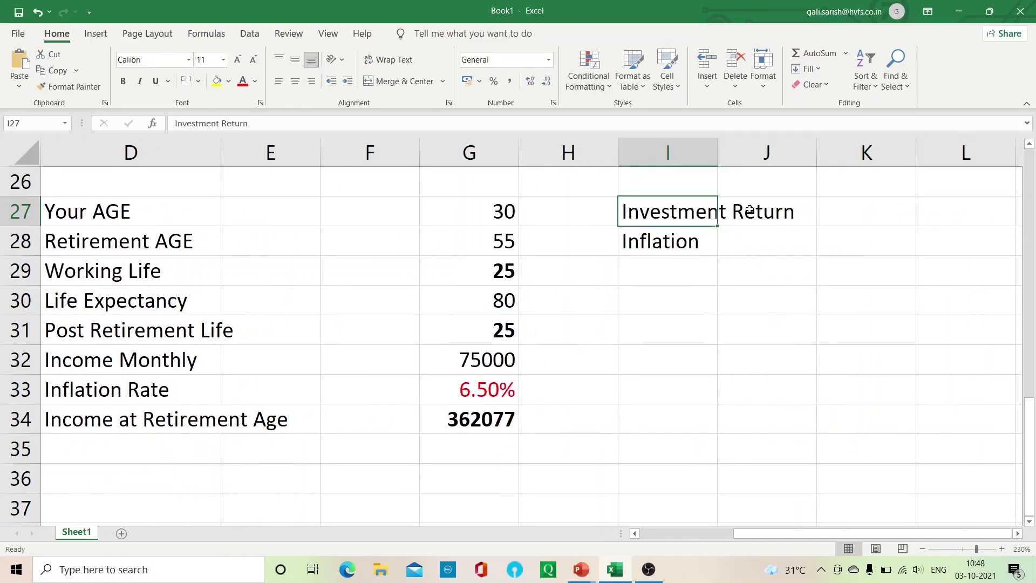
{"action": "key", "text": "Right"}
{"action": "key", "text": "Right"}
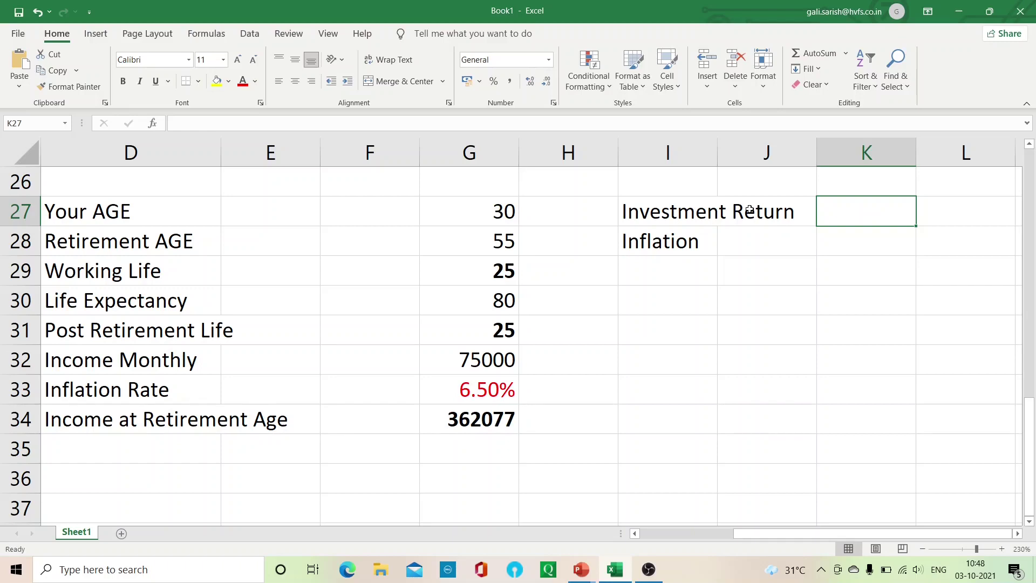
{"action": "type", "text": "7.5"}
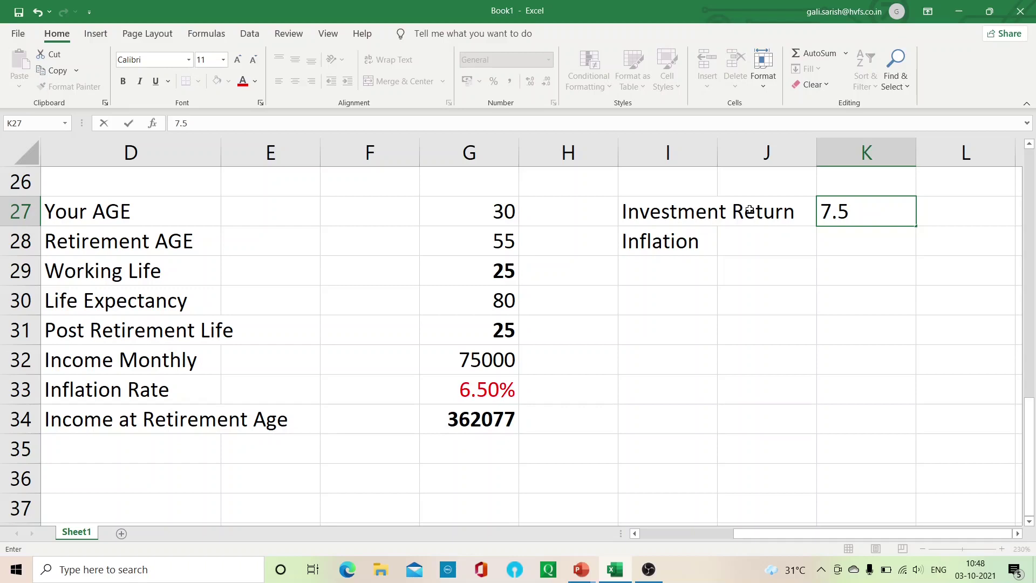
{"action": "type", "text": "0%"}
{"action": "key", "text": "Return"}
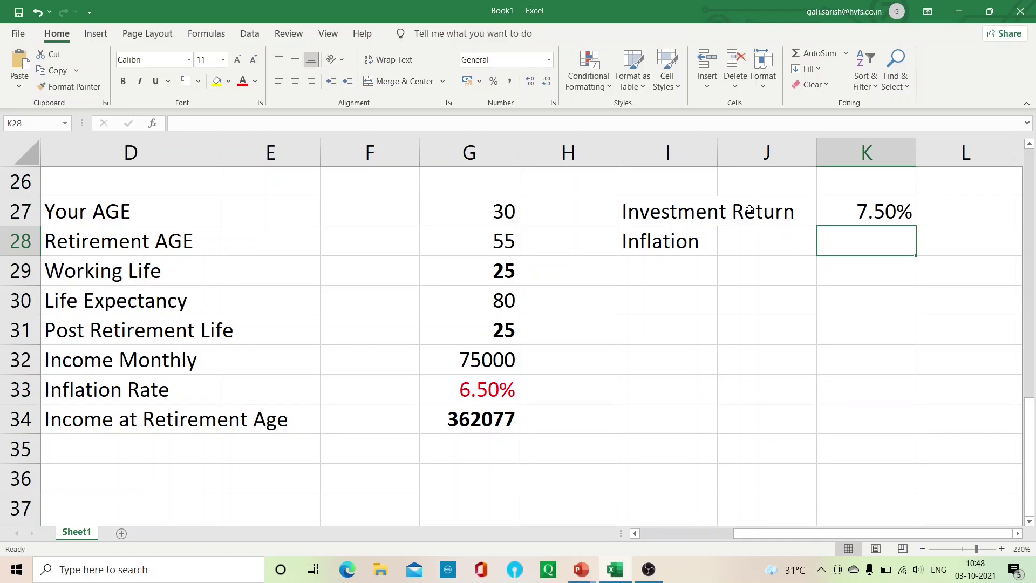
Enter 6.50% as the inflation rate in cell K28, below the investment return
{"action": "type", "text": "6.5"}
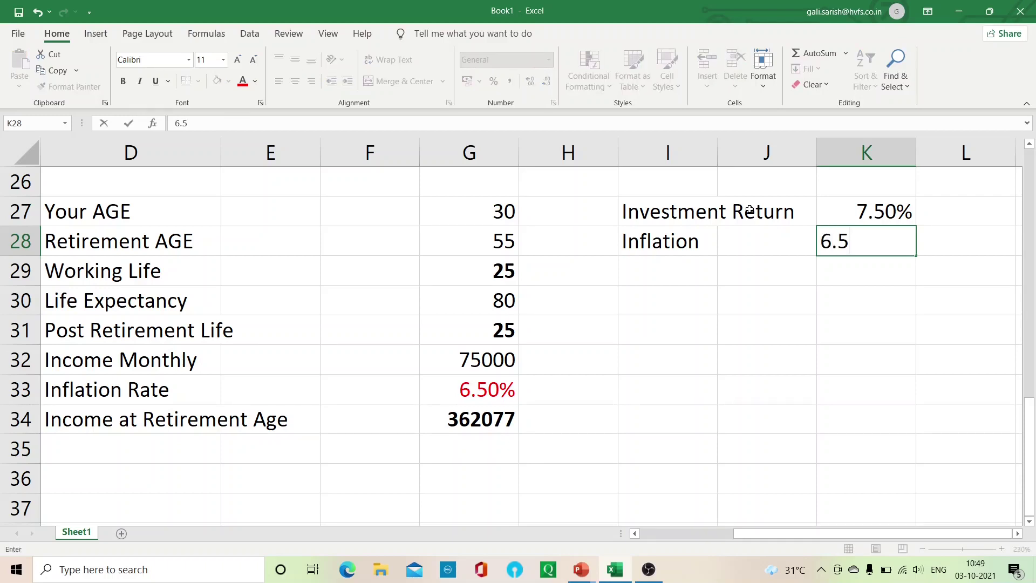
{"action": "type", "text": "0%"}
{"action": "key", "text": "Return"}
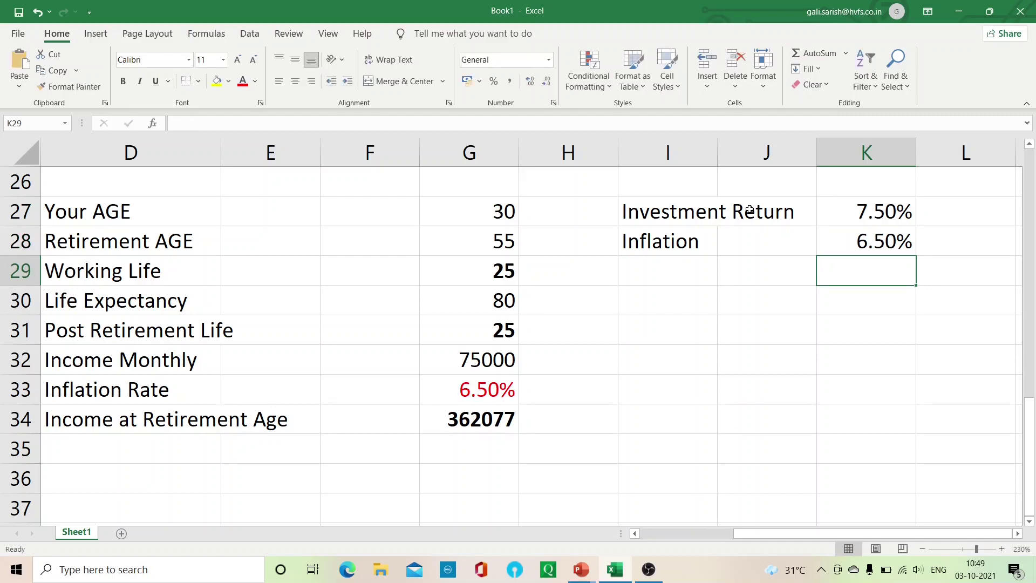
{"action": "key", "text": "Return"}
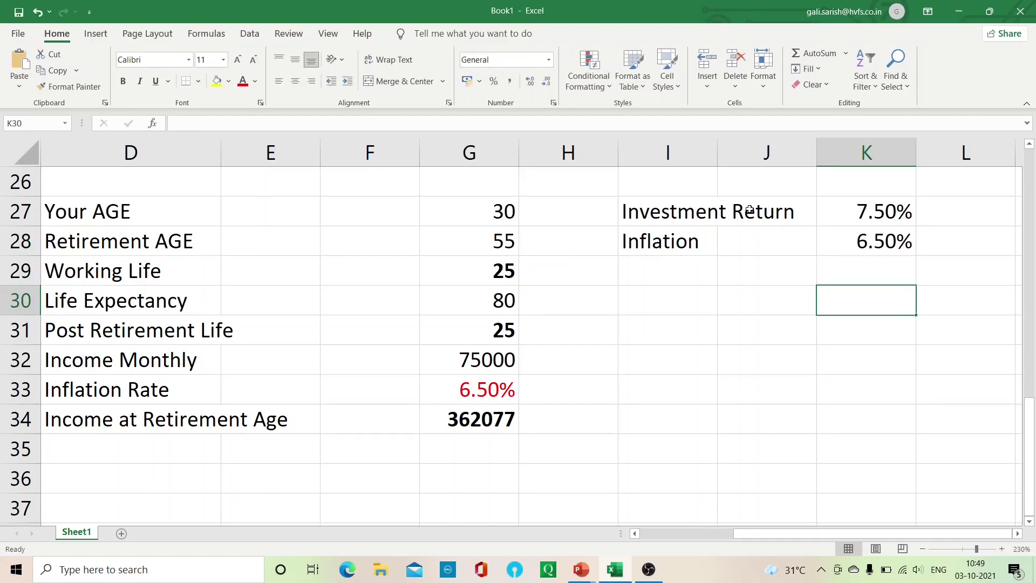
Review the investment return and inflation percentages in cells K27 and K28
{"action": "key", "text": "Left"}
{"action": "key", "text": "Left"}
{"action": "key", "text": "Right"}
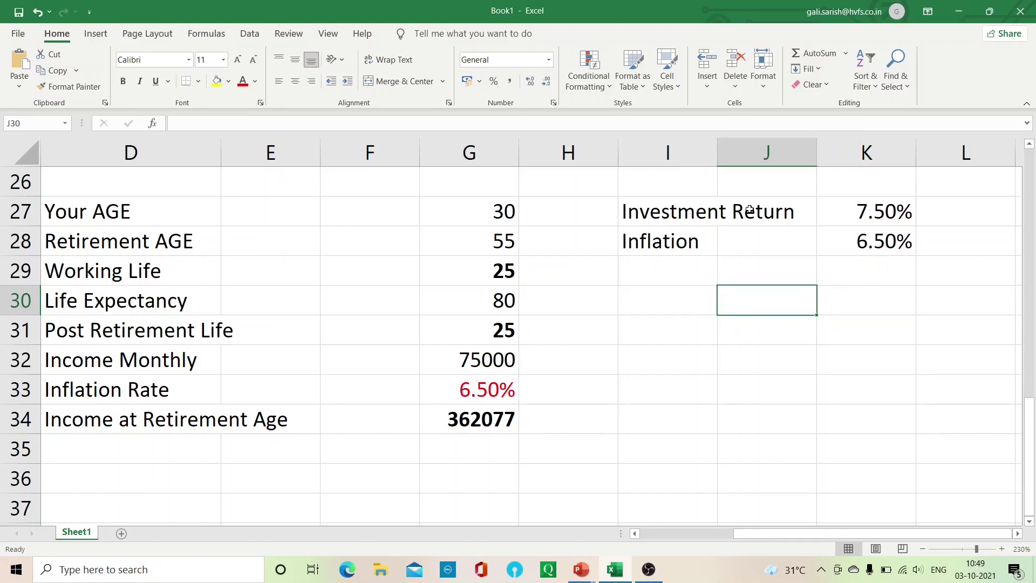
{"action": "key", "text": "Up"}
{"action": "key", "text": "Up"}
{"action": "key", "text": "Right"}
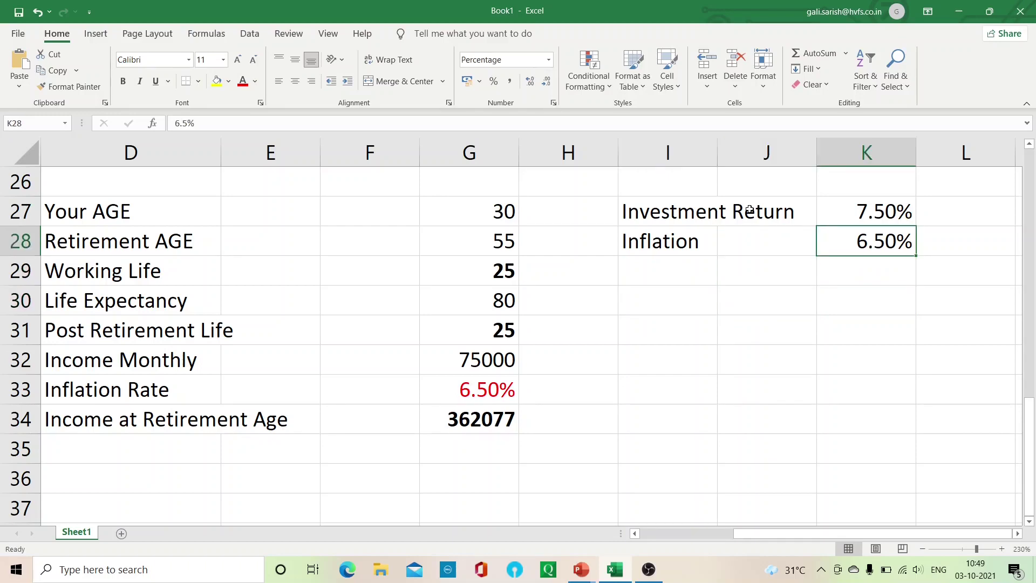
{"action": "key", "text": "Up"}
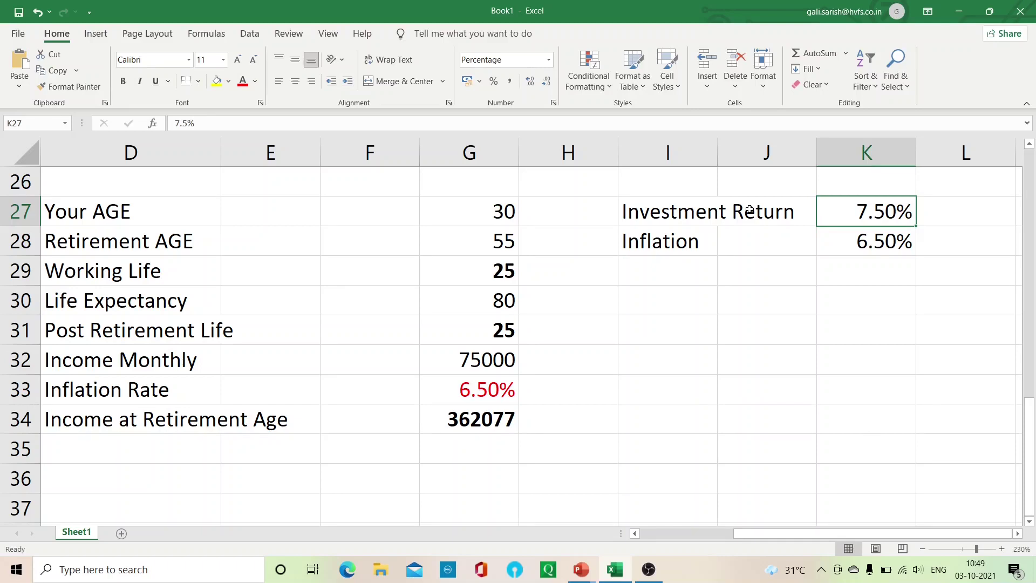
{"action": "key", "text": "Down"}
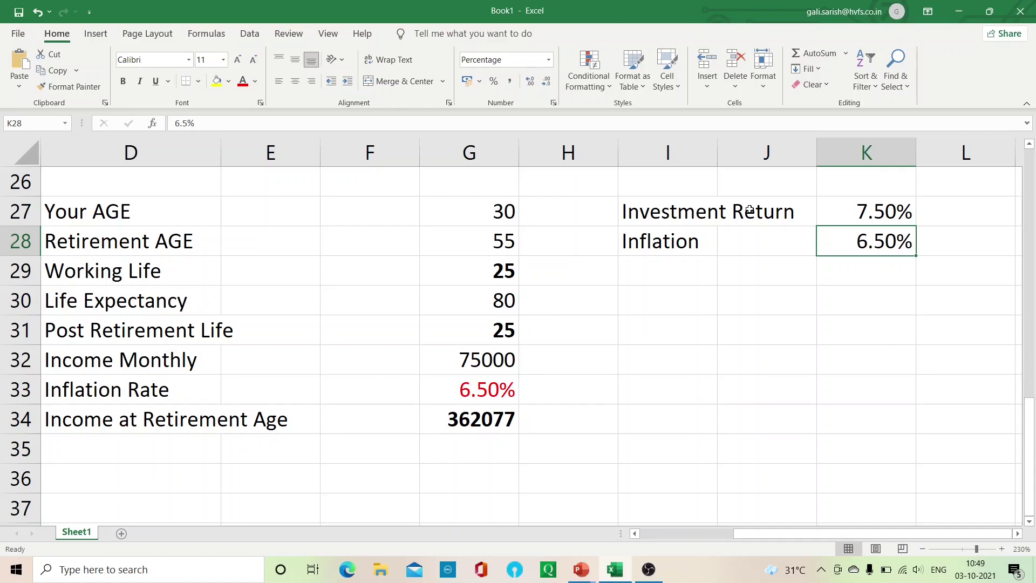
Enter the label 'ROR' in cell I30, leaving a blank row below the inflation label
{"action": "key", "text": "Down"}
{"action": "key", "text": "Down"}
{"action": "key", "text": "Left"}
{"action": "key", "text": "Left"}
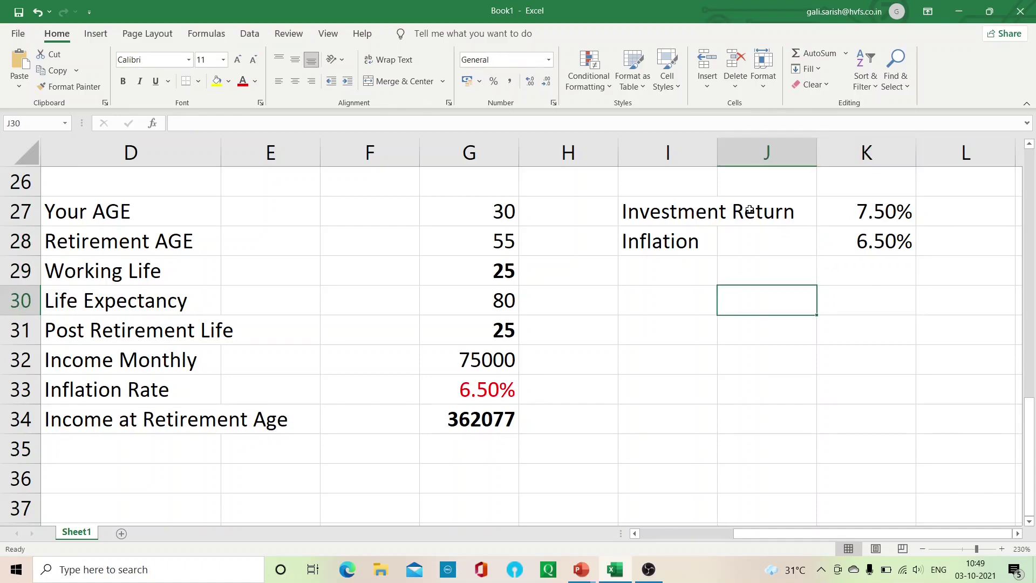
{"action": "type", "text": "ROR"}
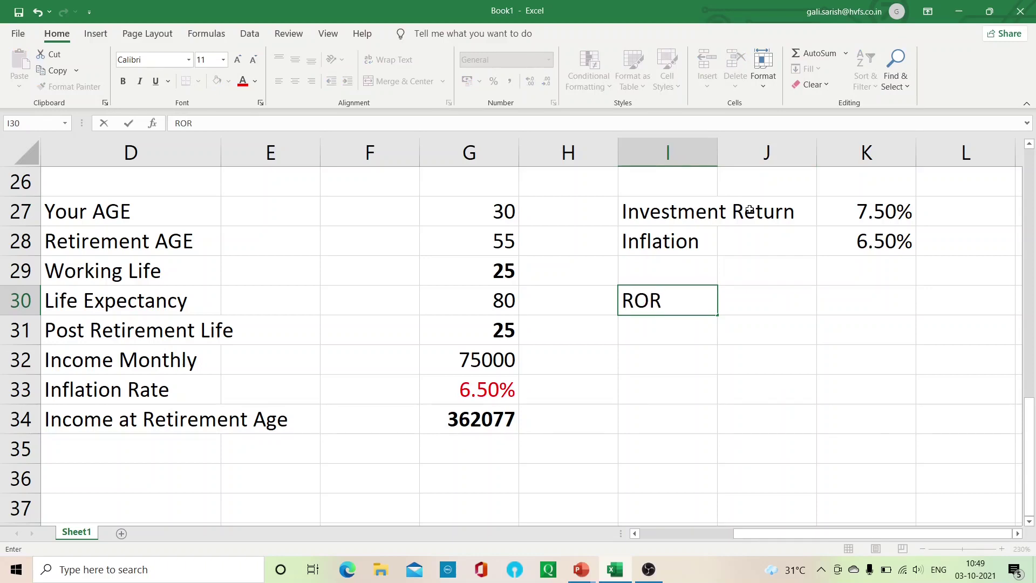
{"action": "key", "text": "Return"}
Calculate the inflation-adjusted rate of return in cell K30 with the formula =(1+K27)/(1+K28)-1
{"action": "key", "text": "Up"}
{"action": "key", "text": "Right"}
{"action": "key", "text": "Right"}
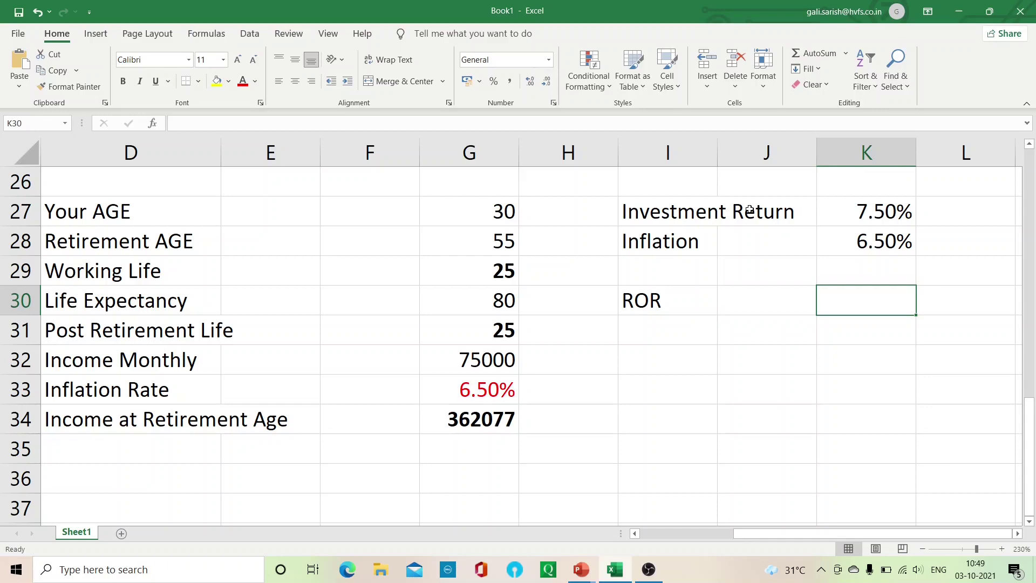
{"action": "type", "text": "=("}
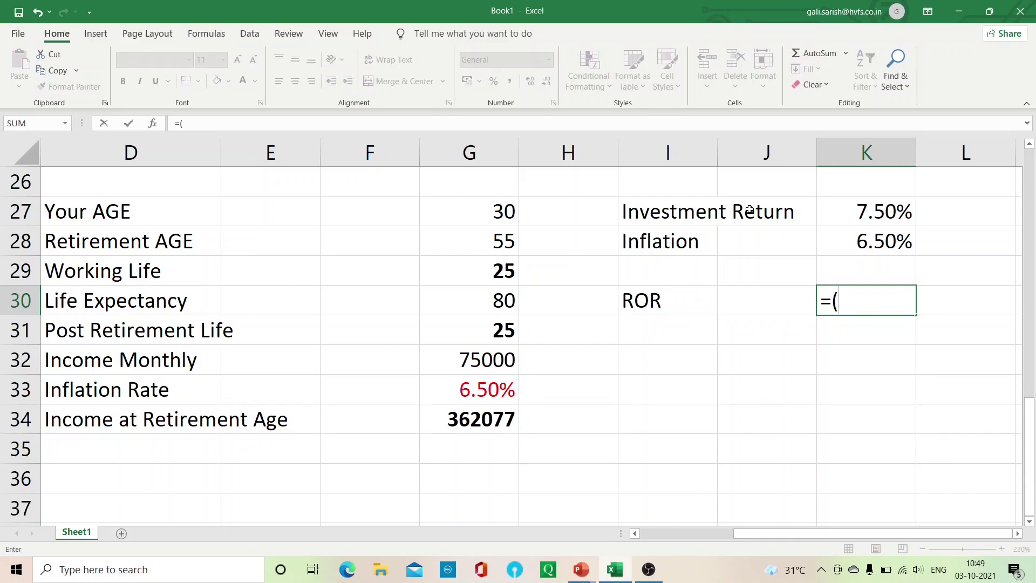
{"action": "type", "text": "1+"}
{"action": "left_click", "coordinate": [878, 213]}
{"action": "type", "text": ")/(1+"}
{"action": "left_click", "coordinate": [885, 247]}
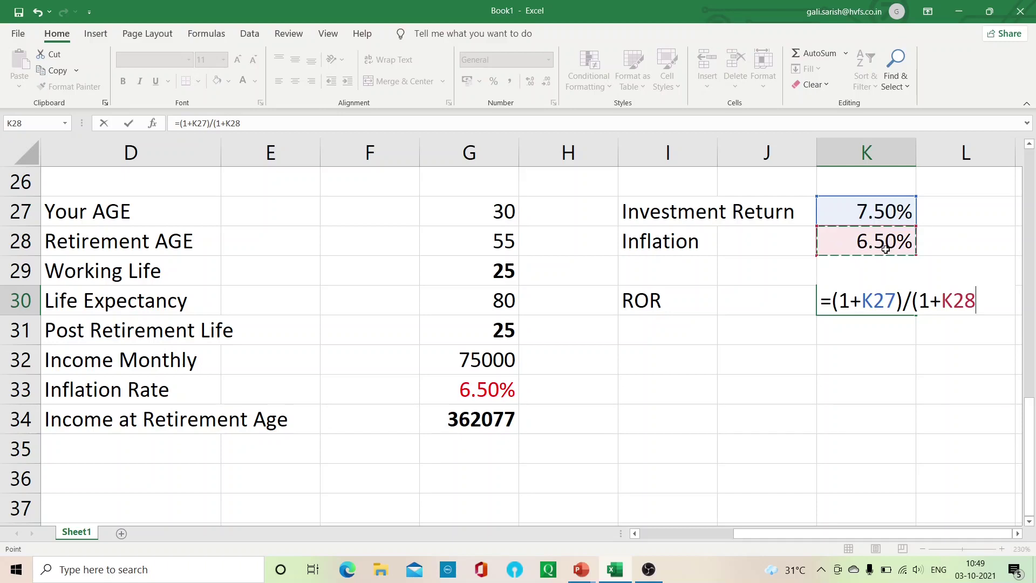
{"action": "type", "text": ")-1"}
{"action": "key", "text": "Return"}
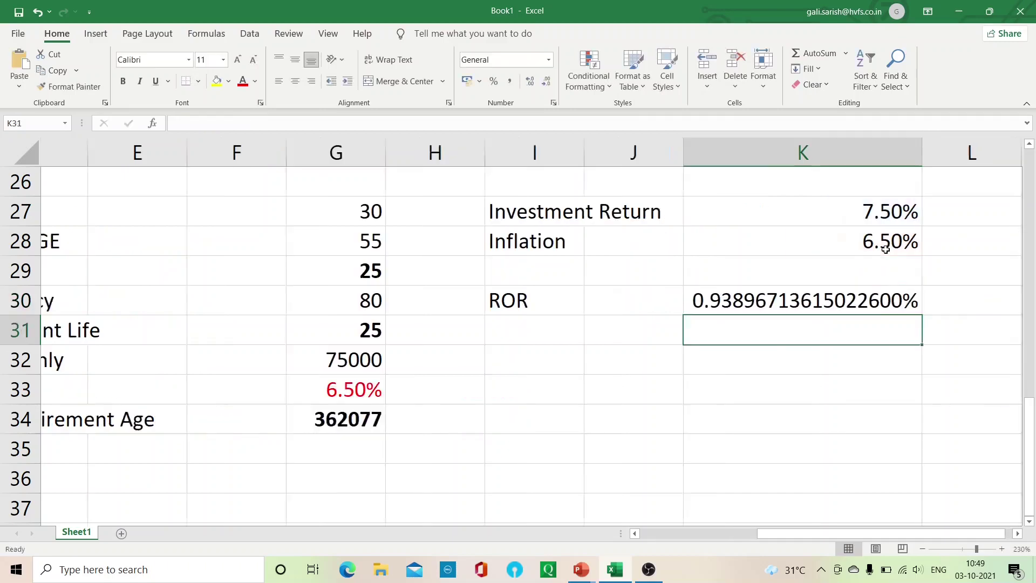
Show the rate of return in cell K30 as a percentage with two decimal places
{"action": "scroll", "coordinate": [885, 250], "scroll_direction": "right", "scroll_amount": 1}
{"action": "key", "text": "Up"}
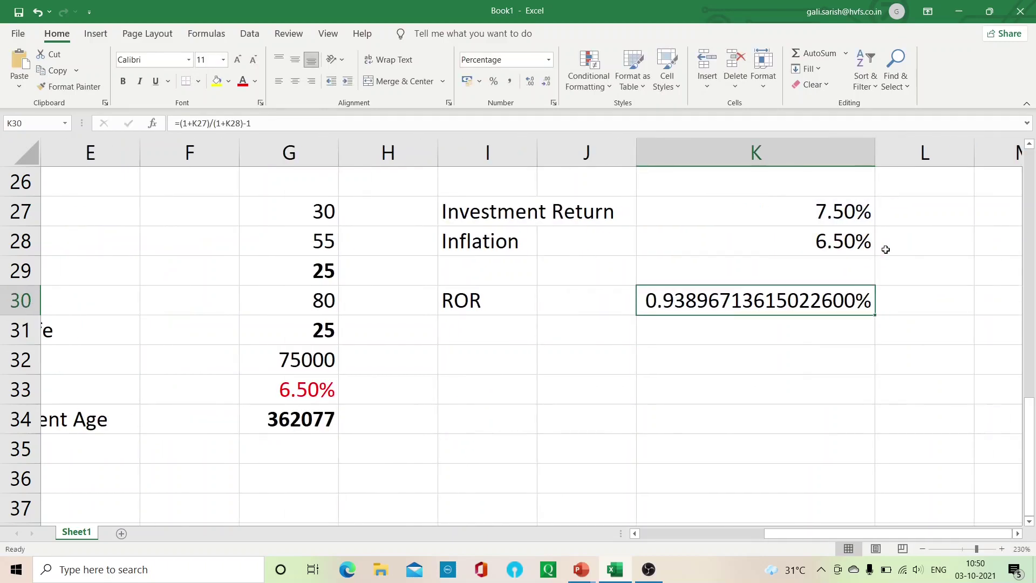
{"action": "left_click", "coordinate": [546, 81]}
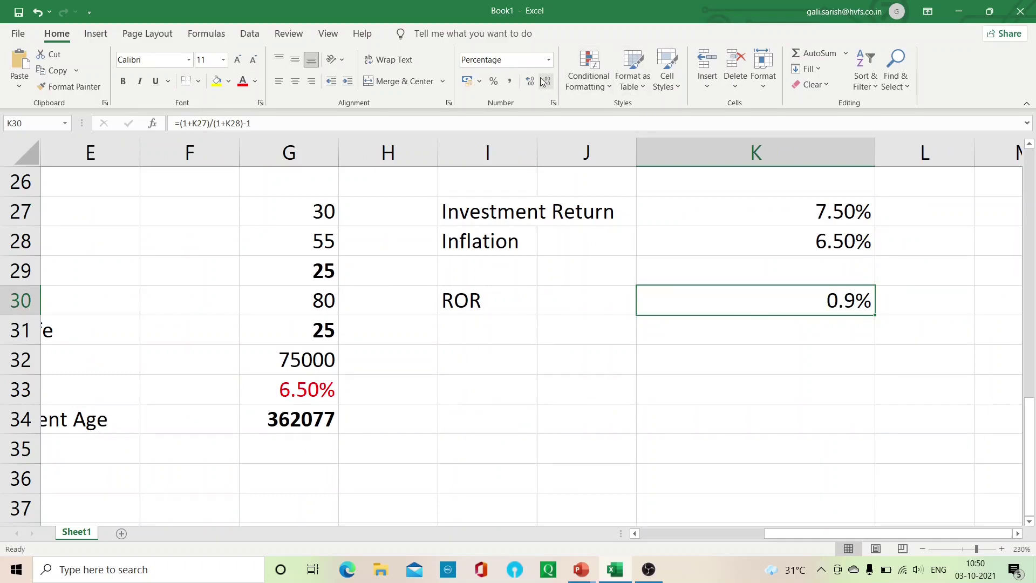
{"action": "left_click", "coordinate": [529, 81]}
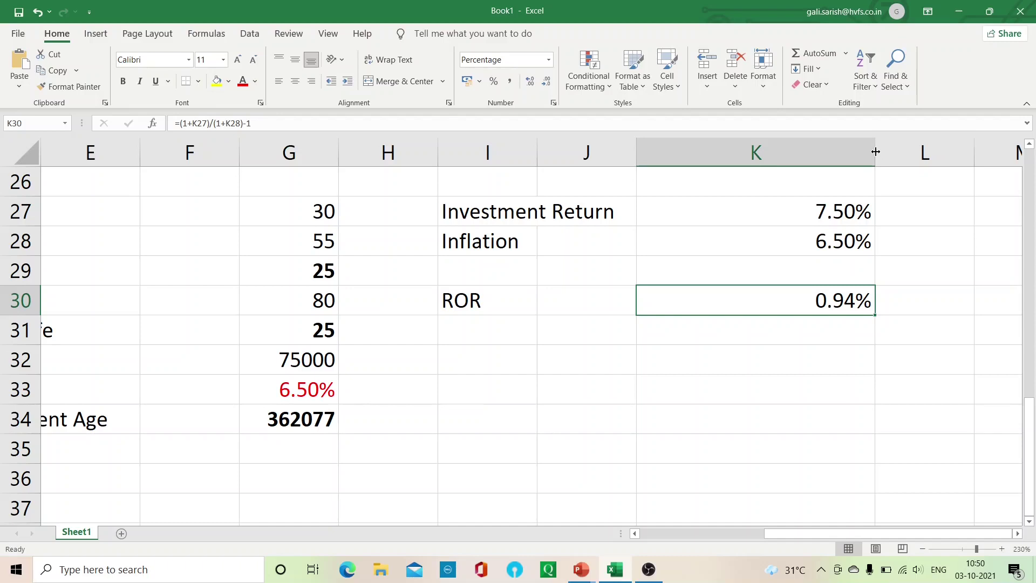
Narrow column K so its percentages sit closer to the investment return, inflation and ROR labels
{"action": "left_click_drag", "start_coordinate": [874, 151], "coordinate": [798, 152]}
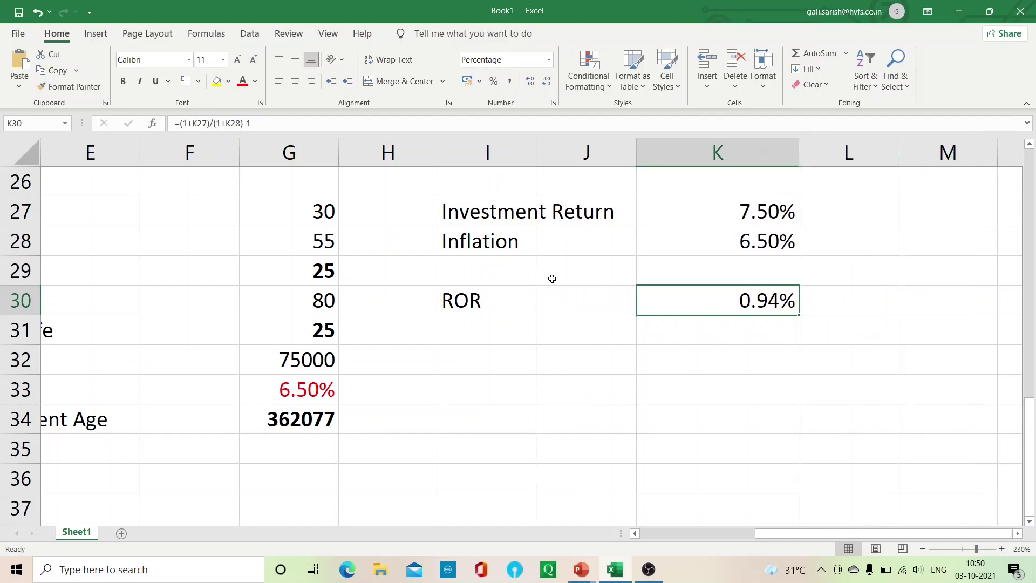
{"action": "left_click", "coordinate": [736, 244]}
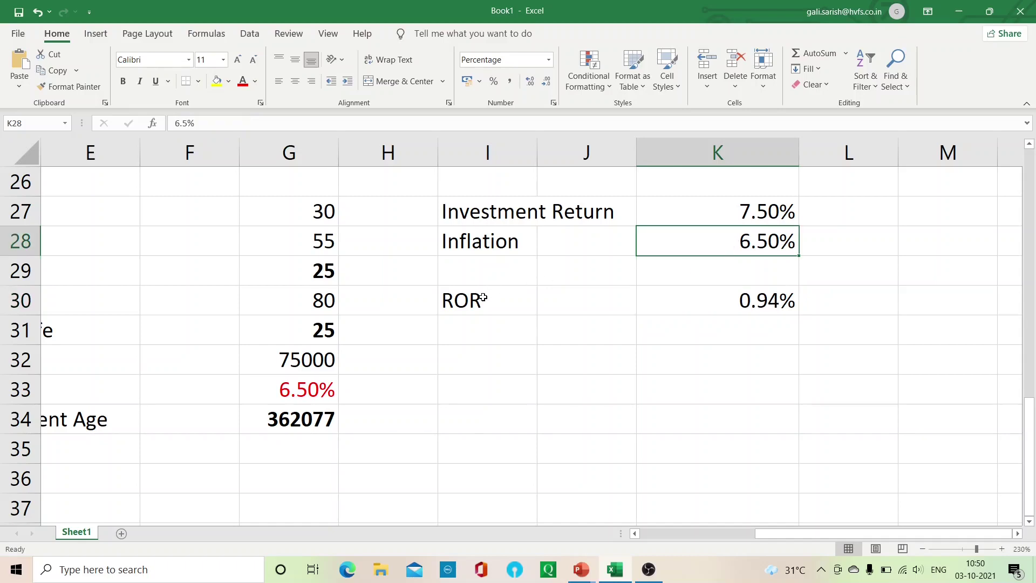
{"action": "left_click", "coordinate": [734, 304]}
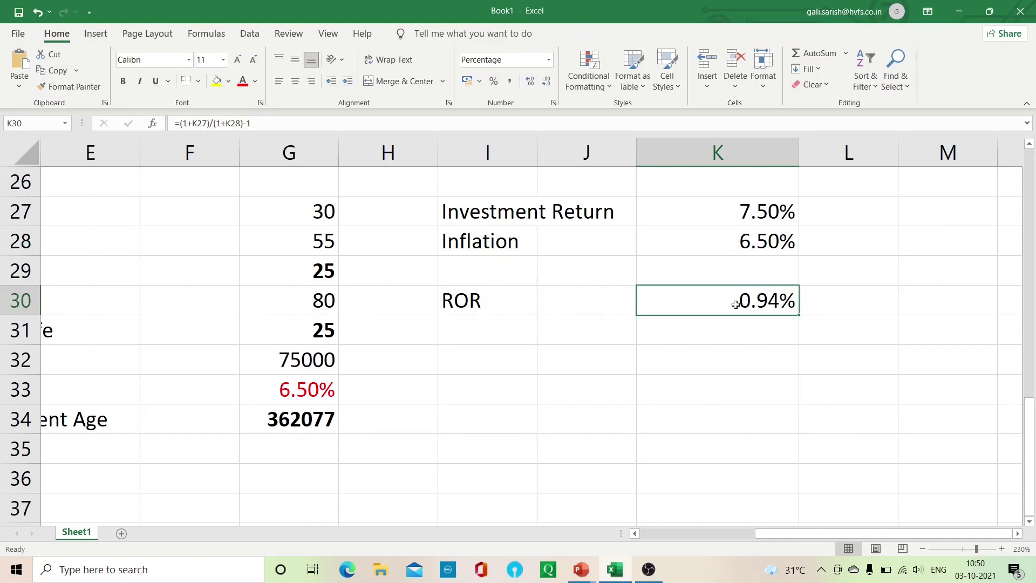
Enter the label 'Monthly' in cell J31, one row below the ROR label
{"action": "left_click", "coordinate": [722, 336]}
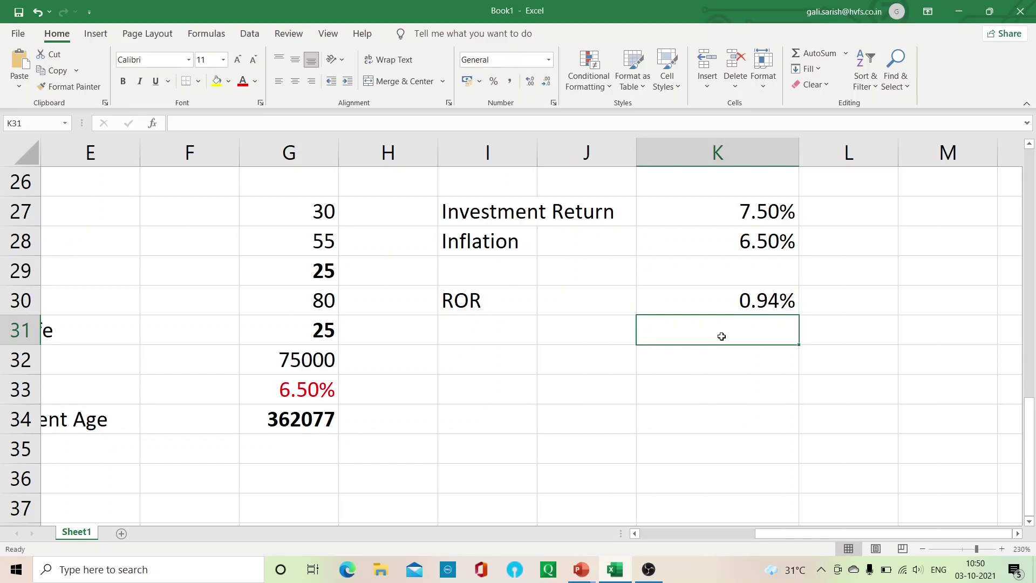
{"action": "left_click", "coordinate": [583, 338]}
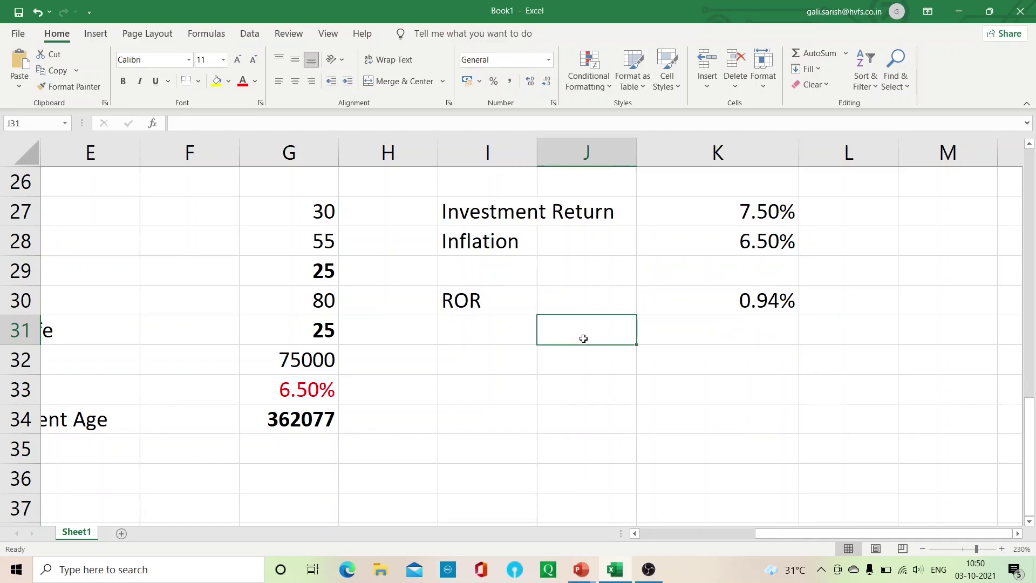
{"action": "type", "text": "Month"}
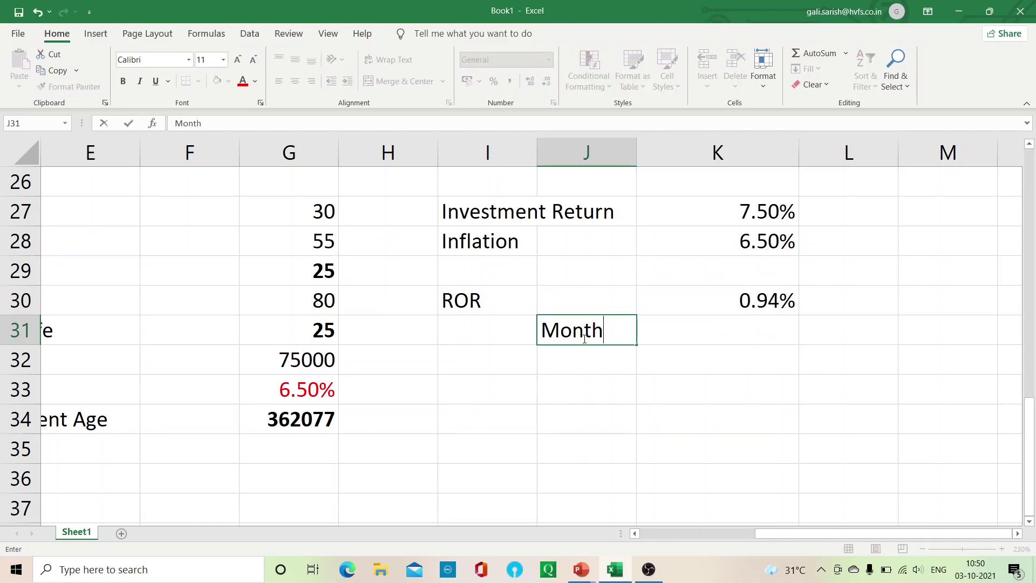
{"action": "type", "text": "ly"}
{"action": "key", "text": "Tab"}
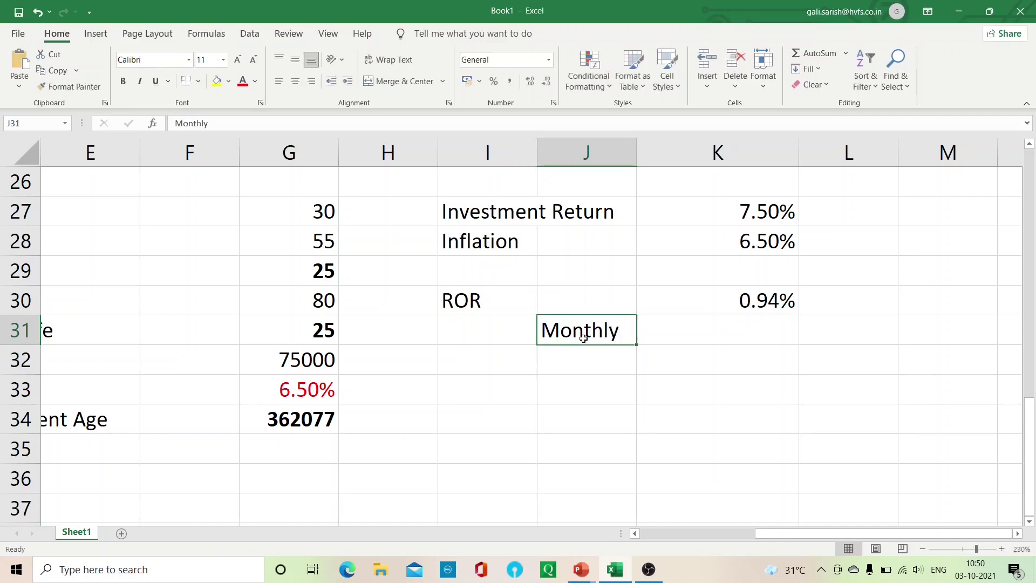
Calculate the monthly rate of return in cell K31 with the formula =K30/12
{"action": "type", "text": "="}
{"action": "key", "text": "Up"}
{"action": "type", "text": "/12"}
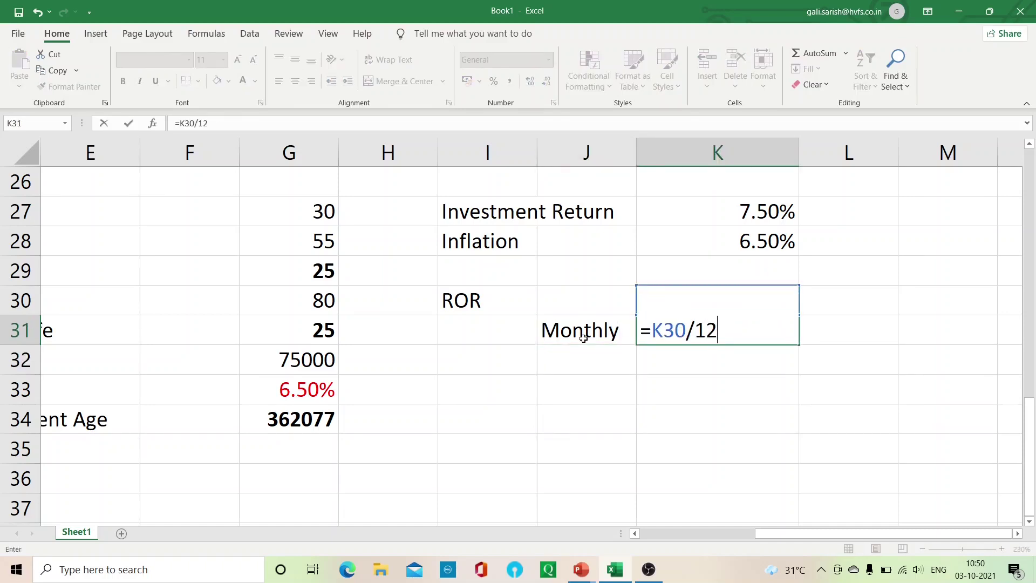
{"action": "key", "text": "Return"}
{"action": "key", "text": "Up"}
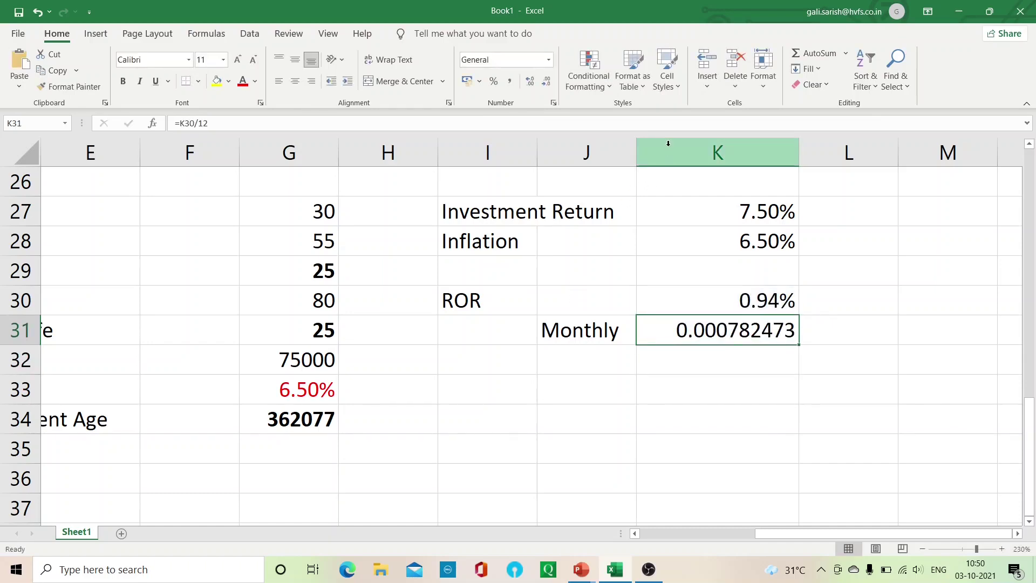
Show the monthly rate in cell K31 as a percentage with four decimal places
{"action": "left_click", "coordinate": [494, 81]}
{"action": "left_click", "coordinate": [530, 83]}
{"action": "left_click", "coordinate": [530, 84]}
{"action": "left_click", "coordinate": [530, 84]}
{"action": "left_click", "coordinate": [530, 84]}
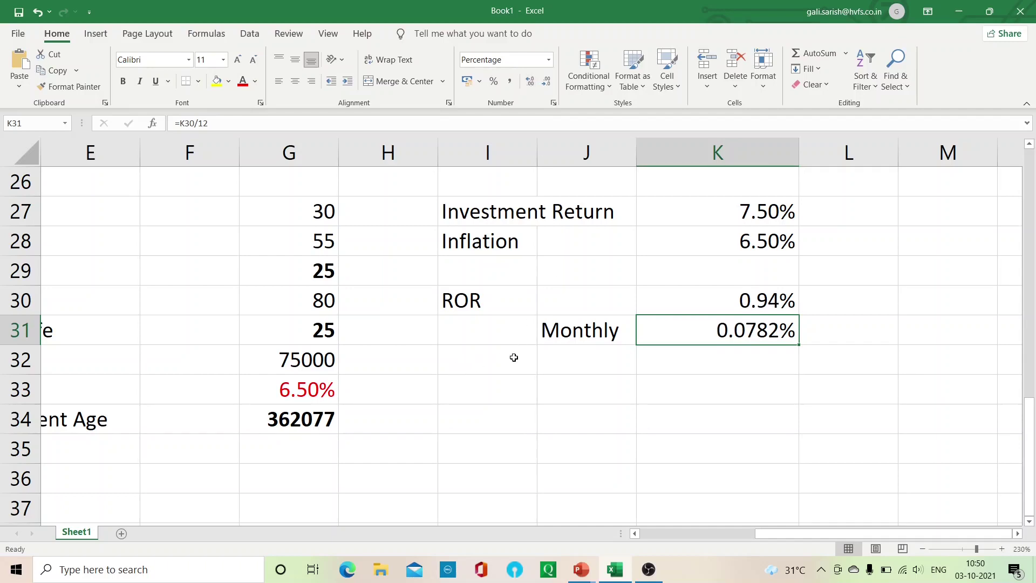
Enter the label 'Retirement Corpus' in cell D36, leaving a blank row below the income at retirement age label
{"action": "left_click", "coordinate": [670, 359]}
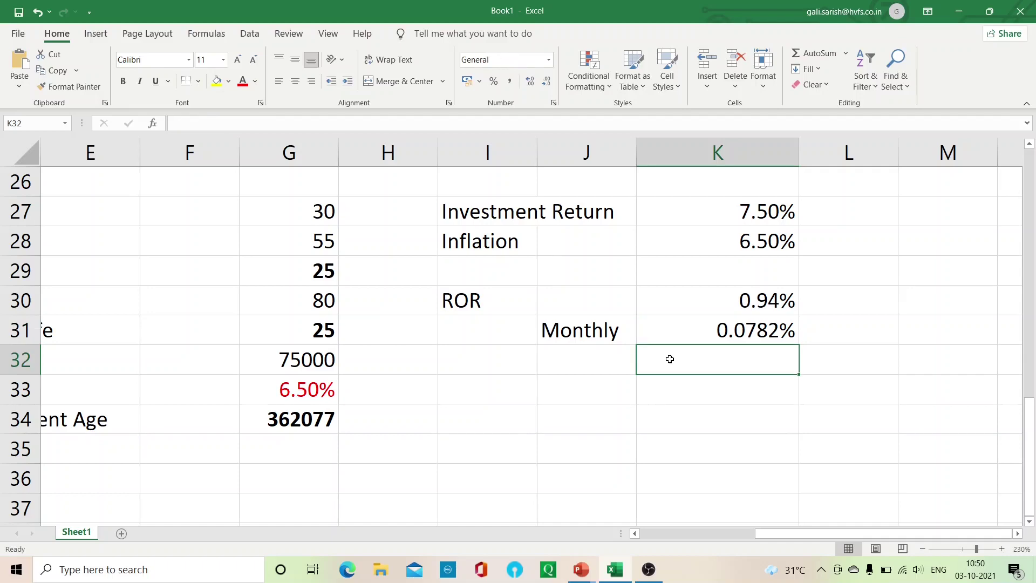
{"action": "key", "text": "Up"}
{"action": "key", "text": "Left"}
{"action": "key", "text": "Left"}
{"action": "key", "text": "Left"}
{"action": "key", "text": "Left"}
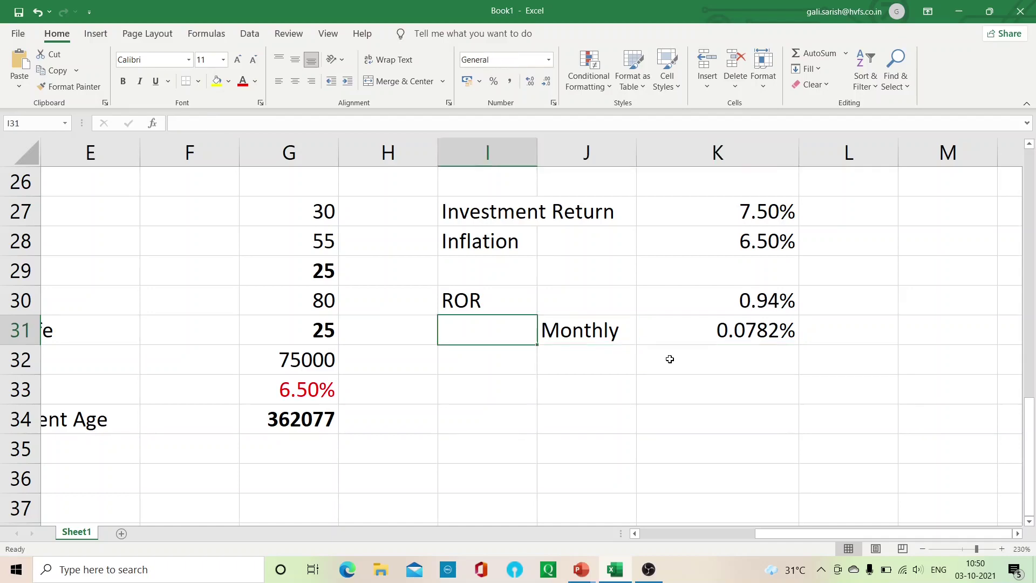
{"action": "key", "text": "Left"}
{"action": "key", "text": "Left"}
{"action": "key", "text": "Left"}
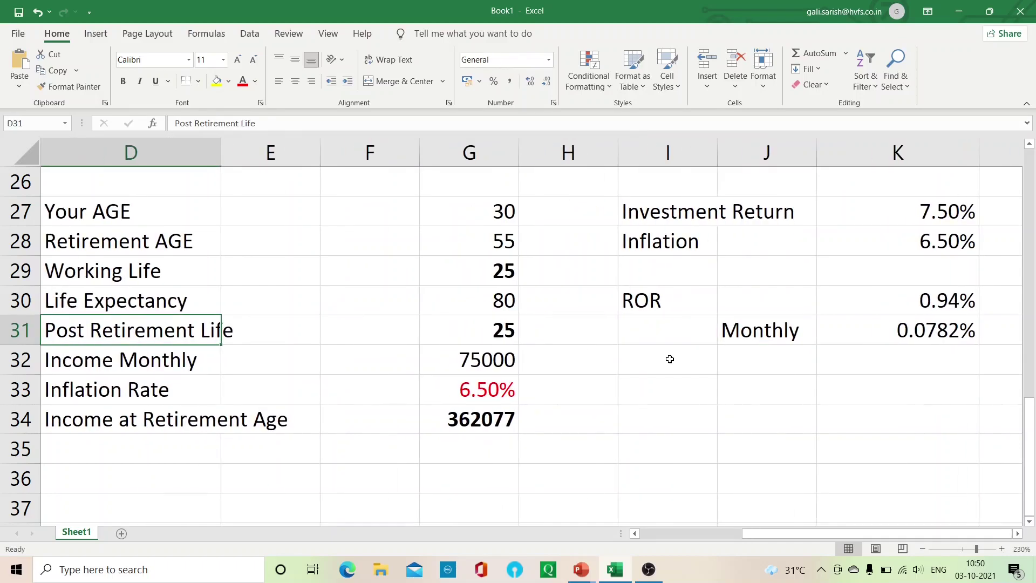
{"action": "key", "text": "Down"}
{"action": "key", "text": "Down"}
{"action": "key", "text": "Down"}
{"action": "key", "text": "Down"}
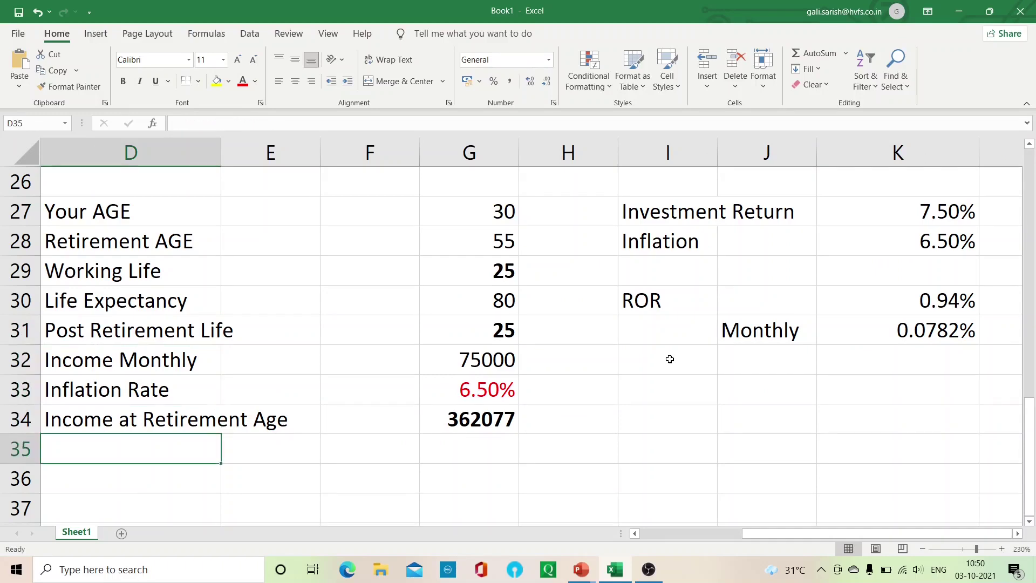
{"action": "key", "text": "Down"}
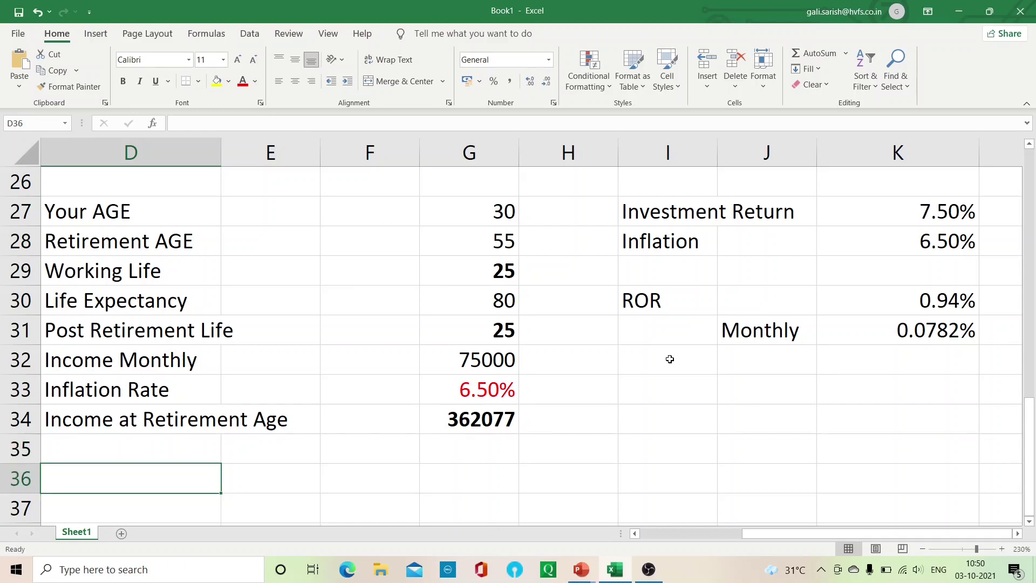
{"action": "type", "text": "Reti"}
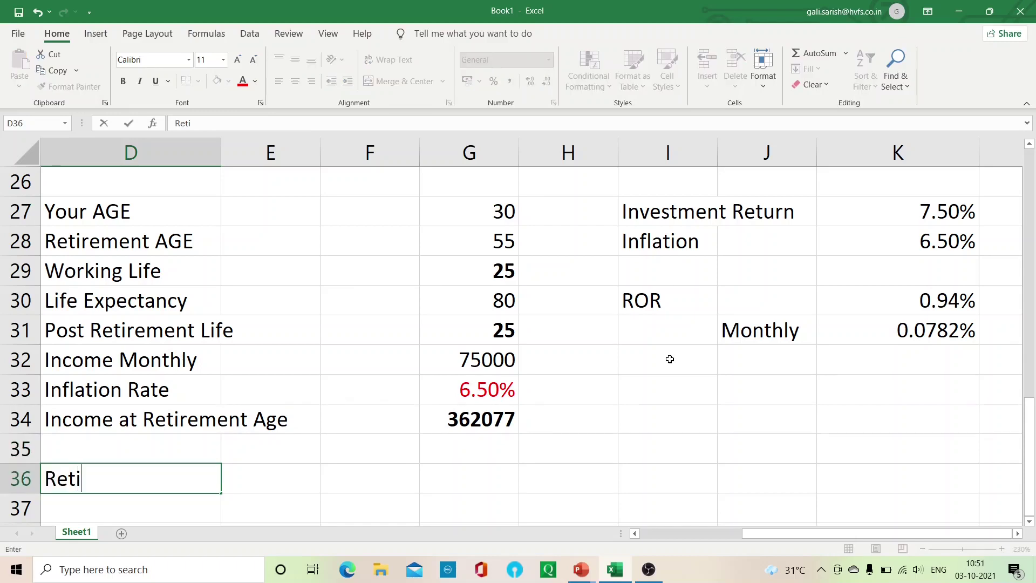
{"action": "type", "text": "rement Corpus"}
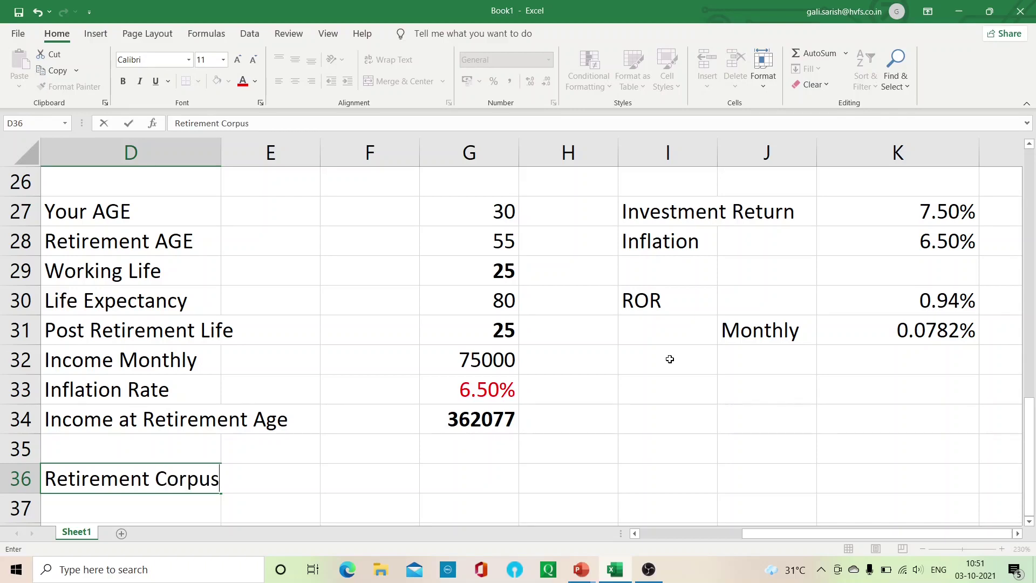
{"action": "key", "text": "Return"}
Review the corpus inputs: retirement age in G28, monthly rate in K31, post-retirement life in G31 and retirement income in G34
{"action": "key", "text": "Up"}
{"action": "key", "text": "Right"}
{"action": "key", "text": "Right"}
{"action": "key", "text": "Right"}
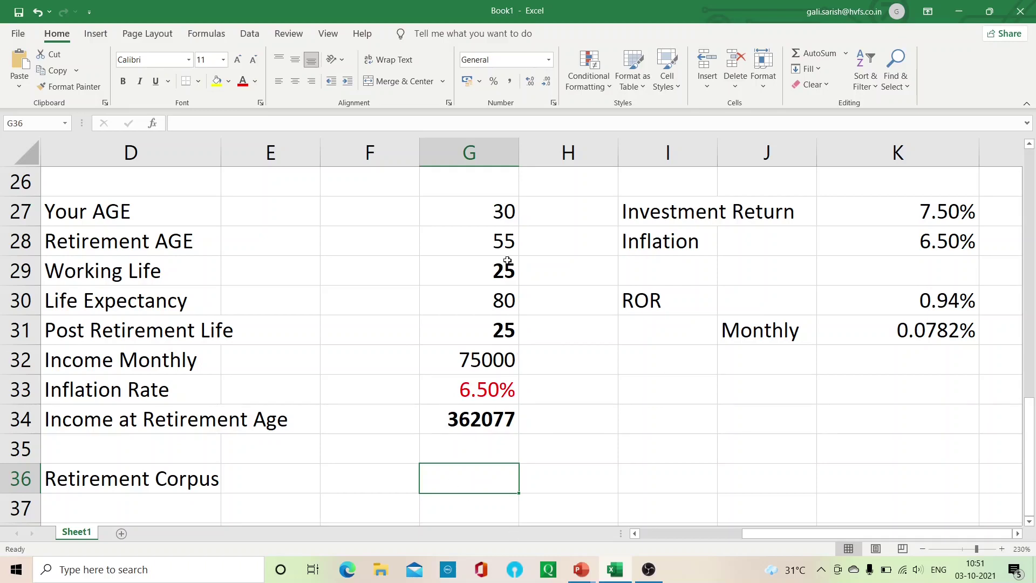
{"action": "left_click", "coordinate": [509, 242]}
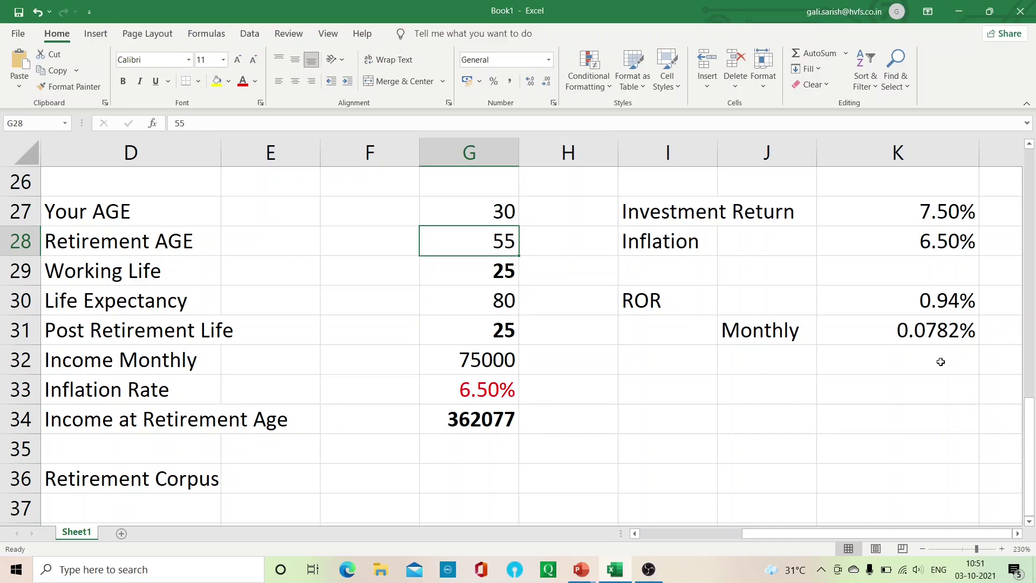
{"action": "left_click", "coordinate": [942, 338]}
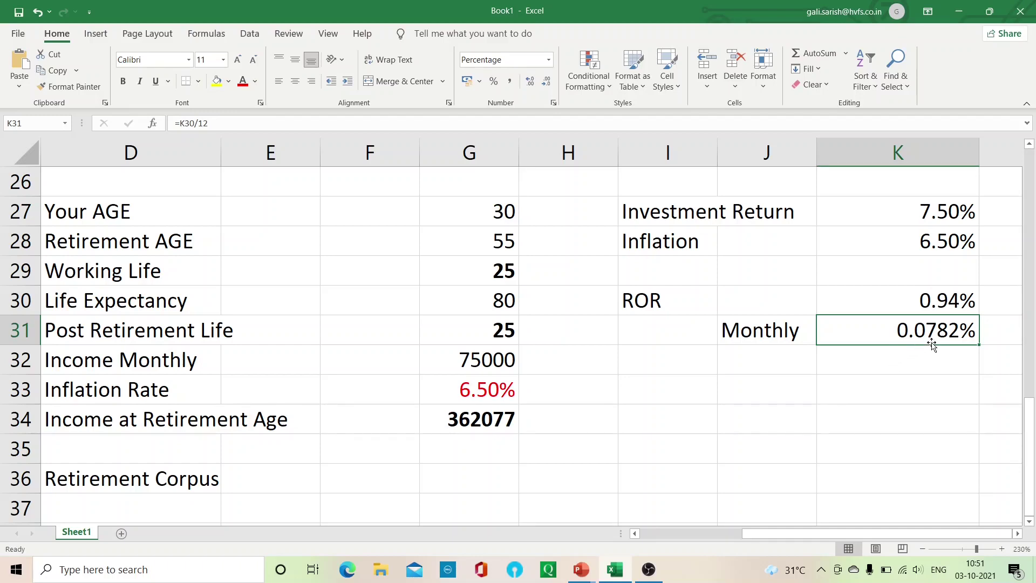
{"action": "left_click", "coordinate": [483, 241]}
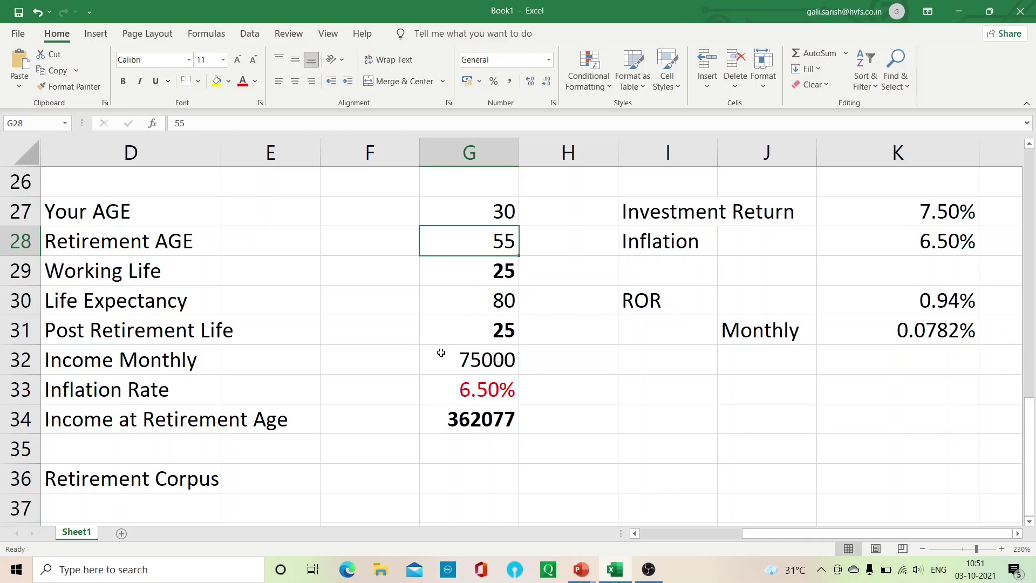
{"action": "left_click", "coordinate": [508, 335]}
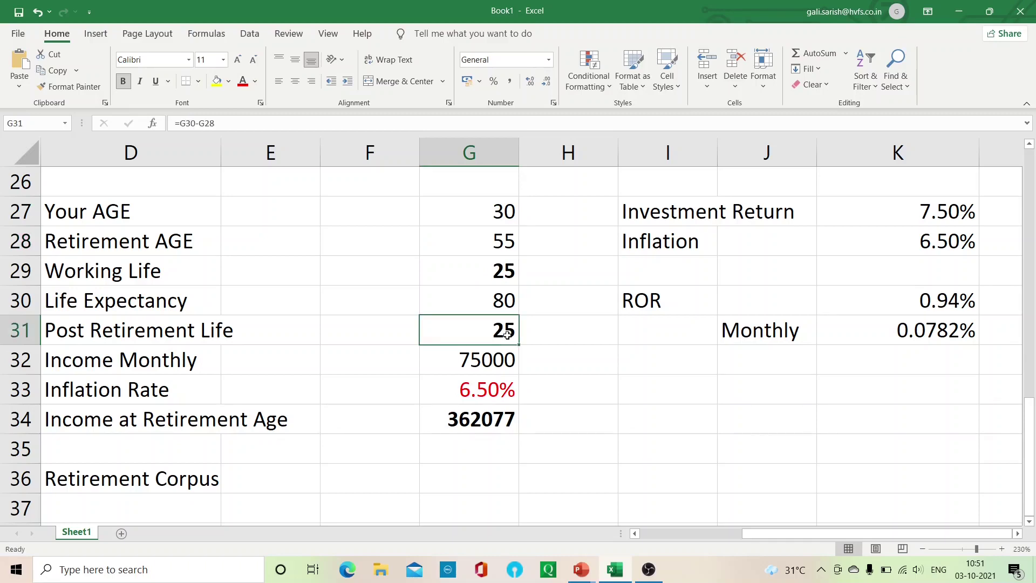
{"action": "left_click", "coordinate": [458, 424]}
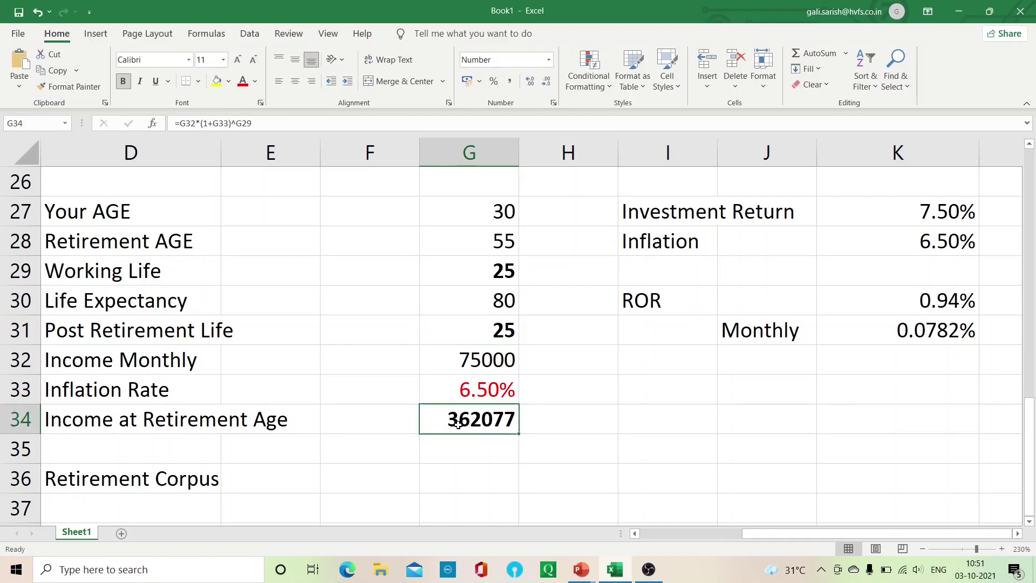
Find the PV function and insert it in cell G36 for the retirement corpus
{"action": "left_click", "coordinate": [451, 484]}
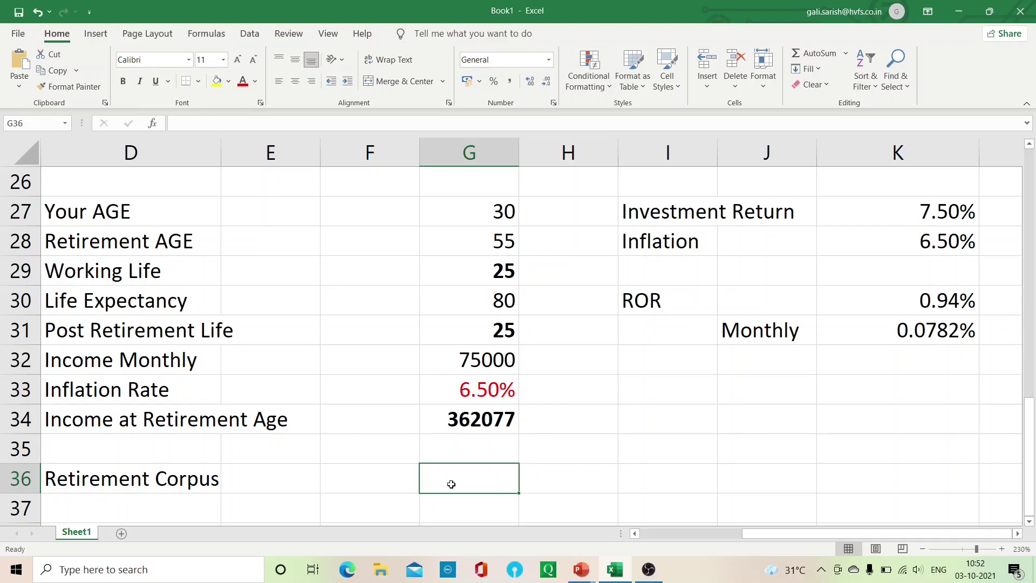
{"action": "type", "text": "="}
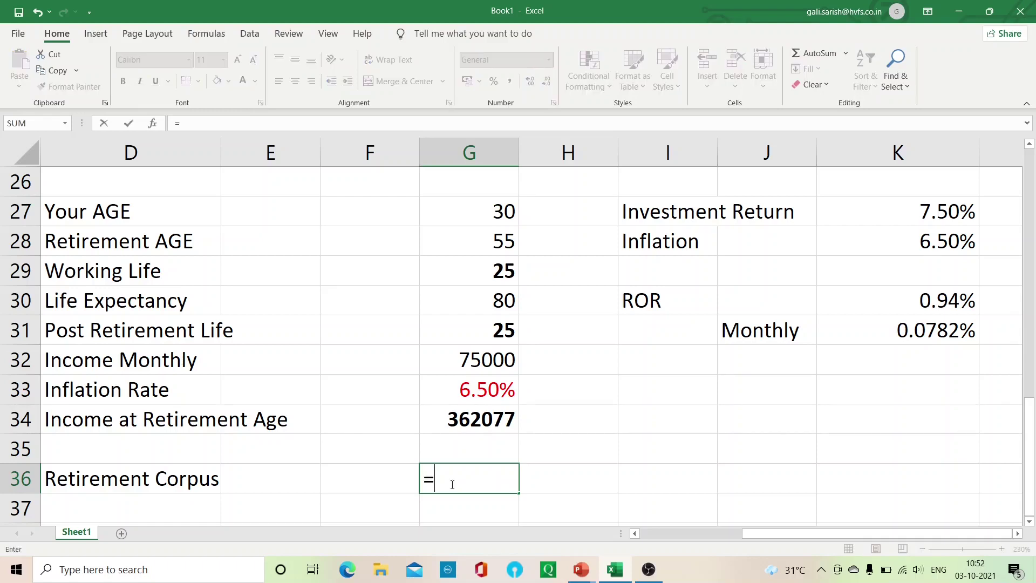
{"action": "left_click", "coordinate": [152, 125]}
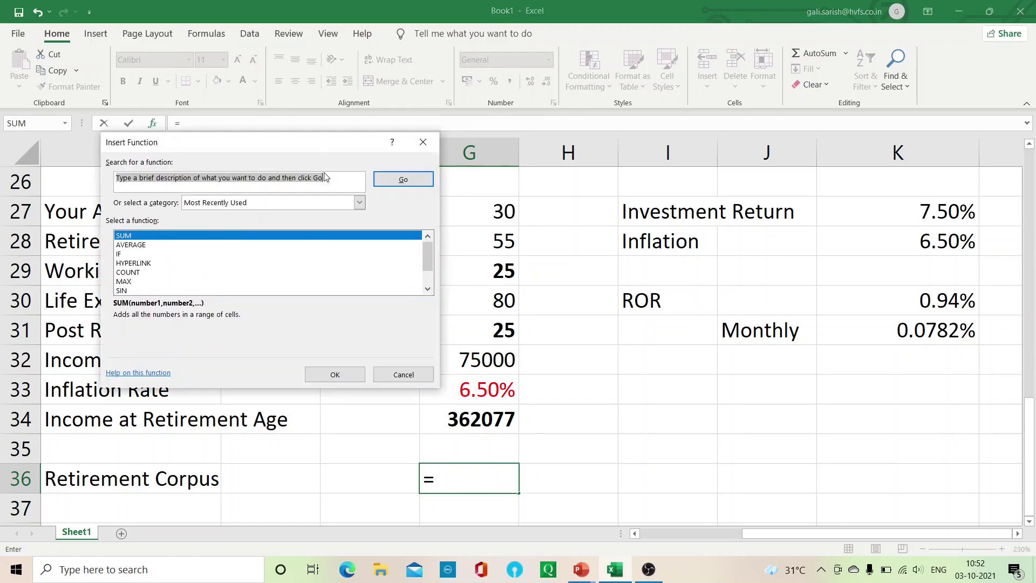
{"action": "type", "text": "pv"}
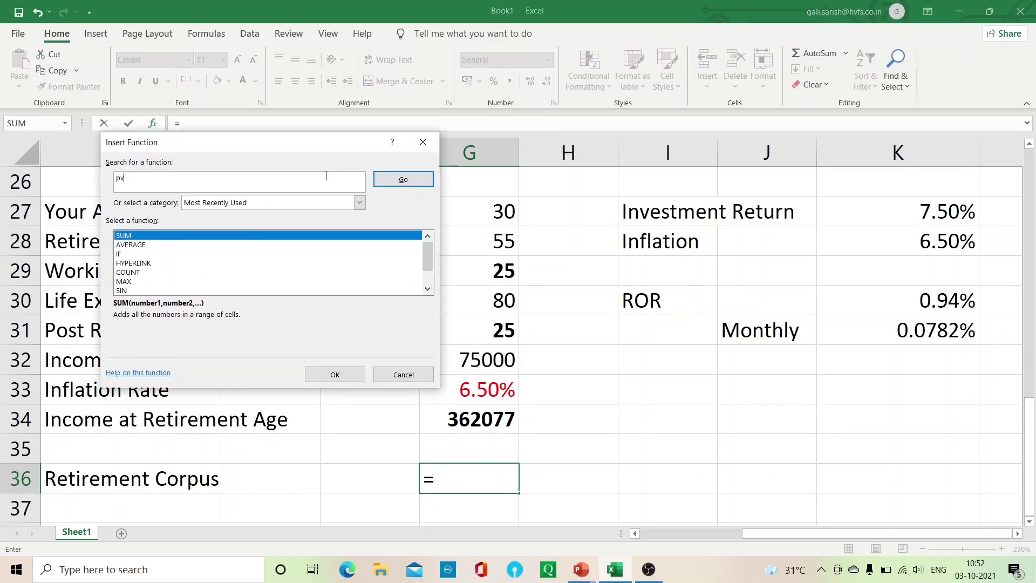
{"action": "left_click", "coordinate": [391, 183]}
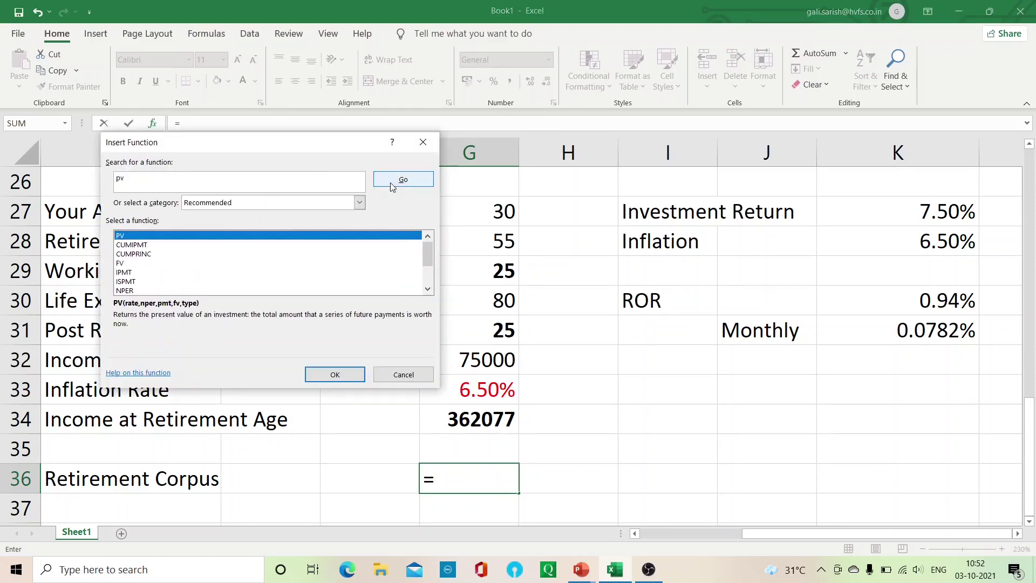
{"action": "left_click", "coordinate": [328, 373]}
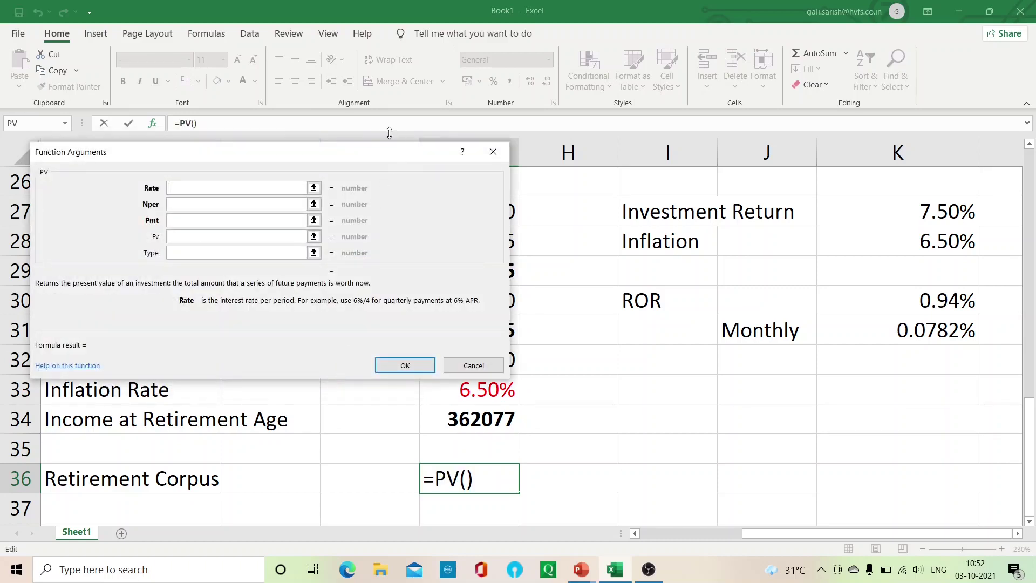
Set the PV function's Rate argument to the monthly rate of return in cell K31
{"action": "mouse_move", "coordinate": [356, 157]}
{"action": "left_mouse_down"}
{"action": "mouse_move", "coordinate": [413, 65]}
{"action": "mouse_move", "coordinate": [429, 82]}
{"action": "mouse_move", "coordinate": [350, 87]}
{"action": "mouse_move", "coordinate": [339, 158]}
{"action": "left_mouse_up"}
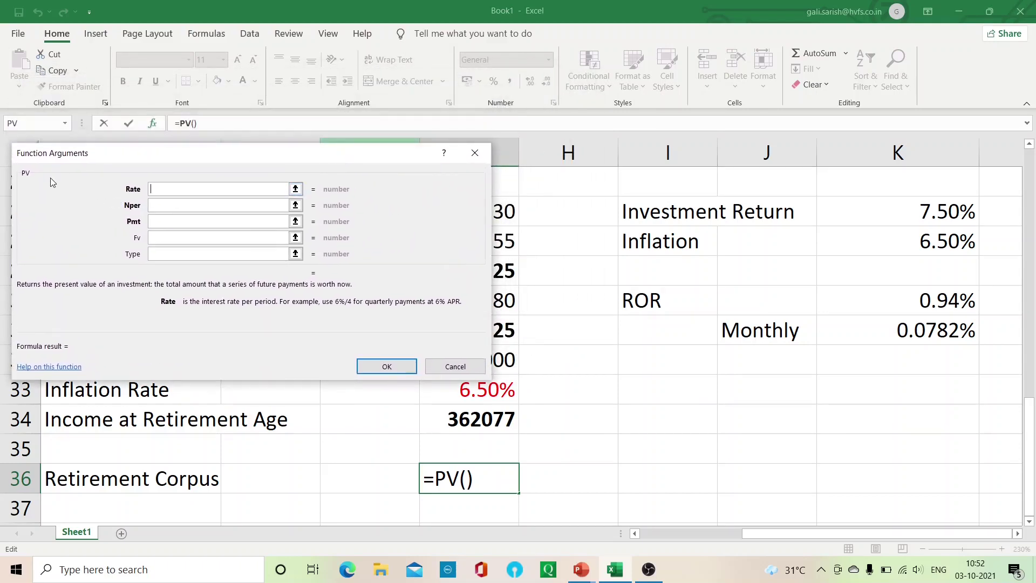
{"action": "left_click", "coordinate": [296, 188]}
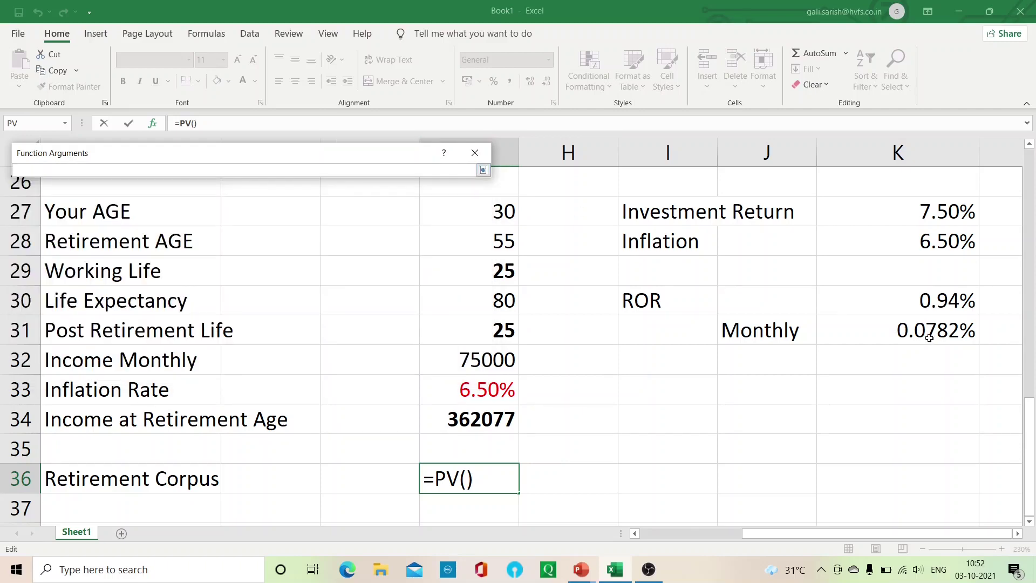
{"action": "left_click", "coordinate": [934, 335]}
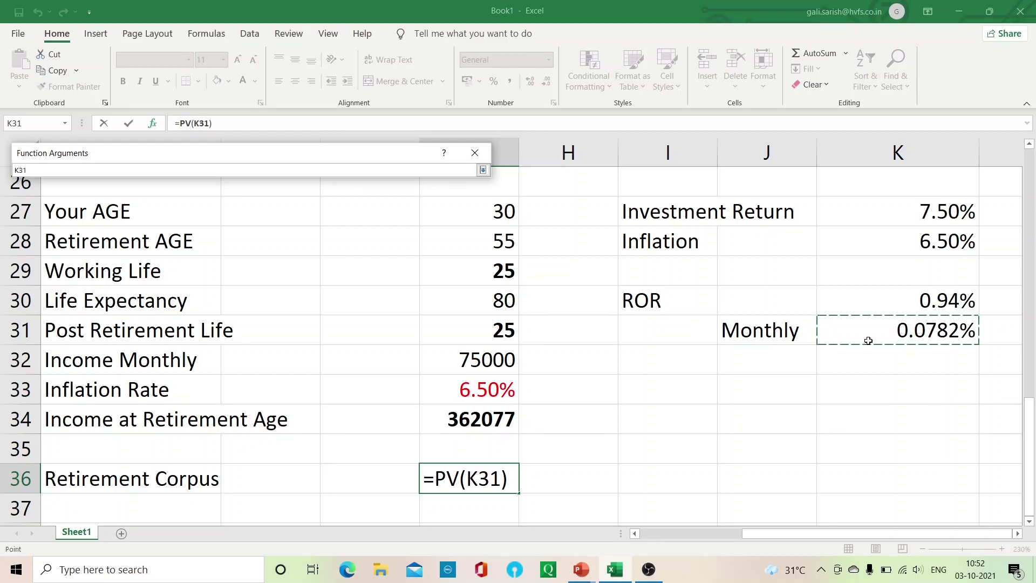
{"action": "left_click", "coordinate": [483, 171]}
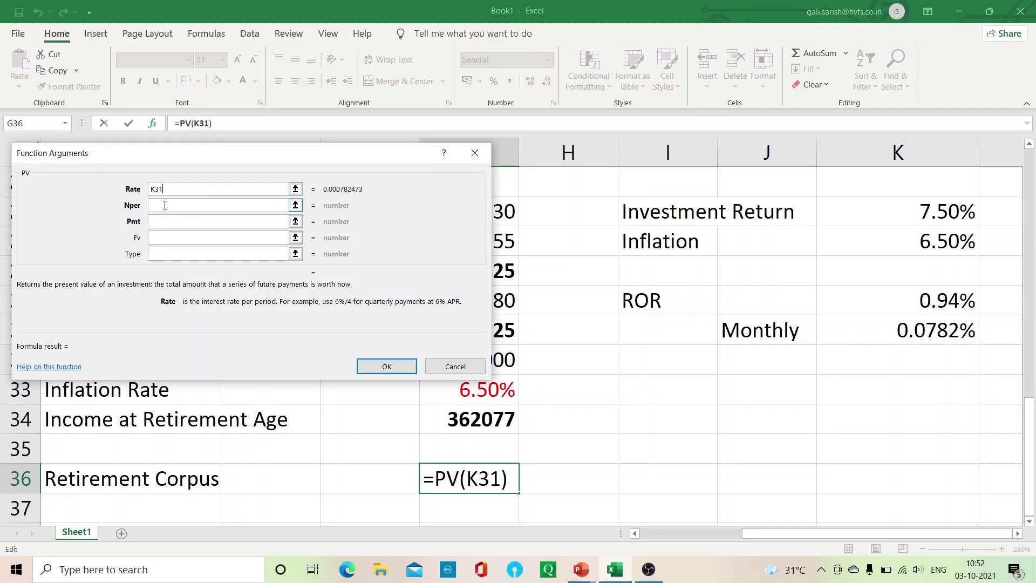
Set the PV function's Nper argument to the post-retirement life in months, G31*12
{"action": "left_click", "coordinate": [296, 206]}
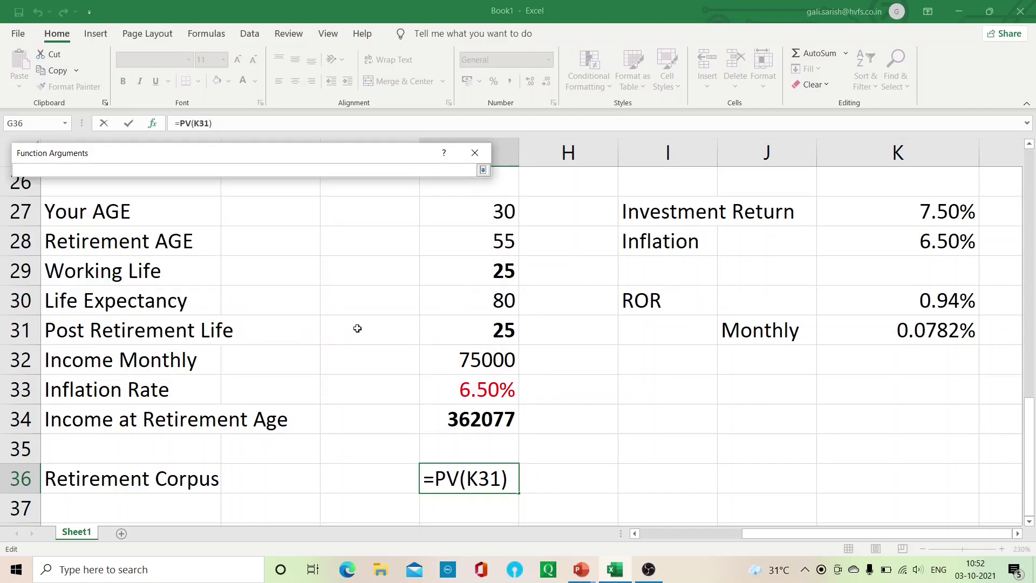
{"action": "left_click", "coordinate": [491, 332]}
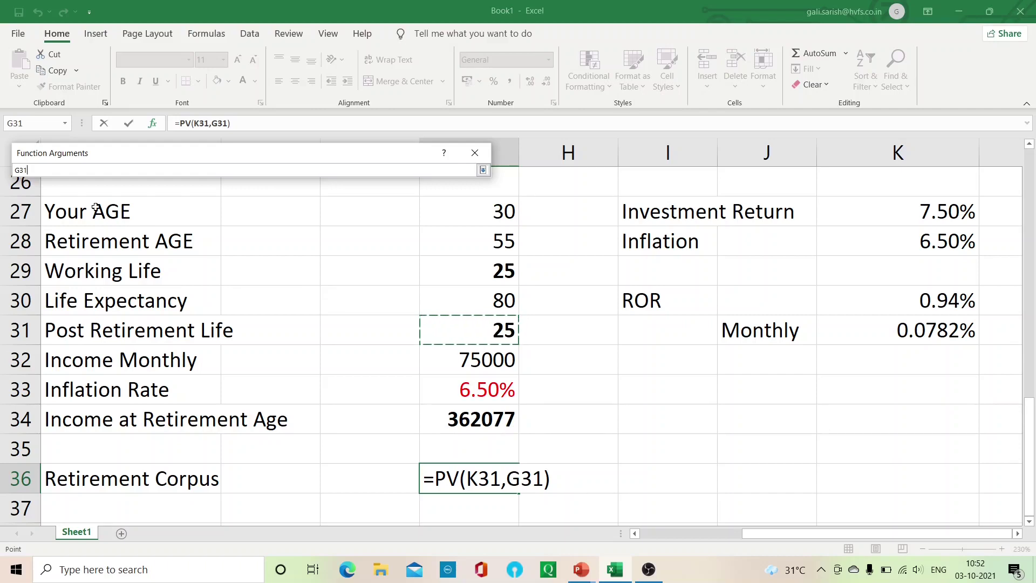
{"action": "left_click", "coordinate": [30, 171]}
{"action": "type", "text": "*"}
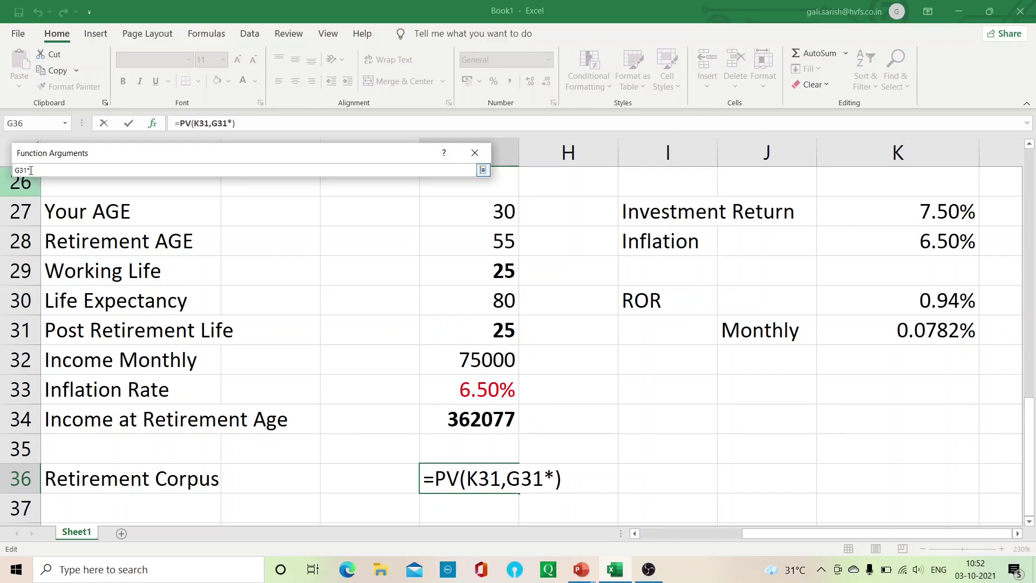
{"action": "type", "text": "12"}
{"action": "left_click", "coordinate": [482, 170]}
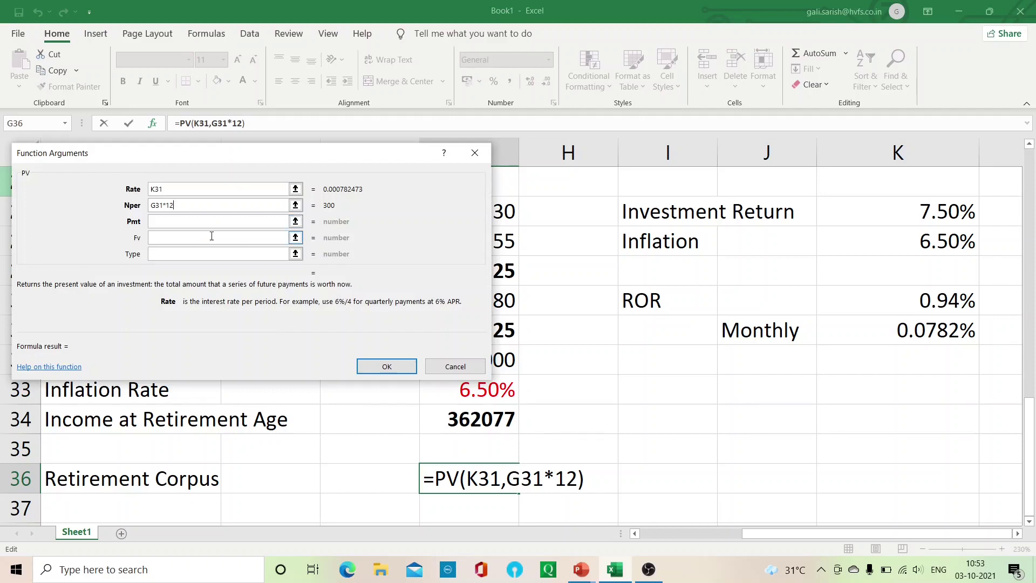
Set the PV function's Pmt argument to the negative income at retirement age, -G34
{"action": "left_click", "coordinate": [181, 222]}
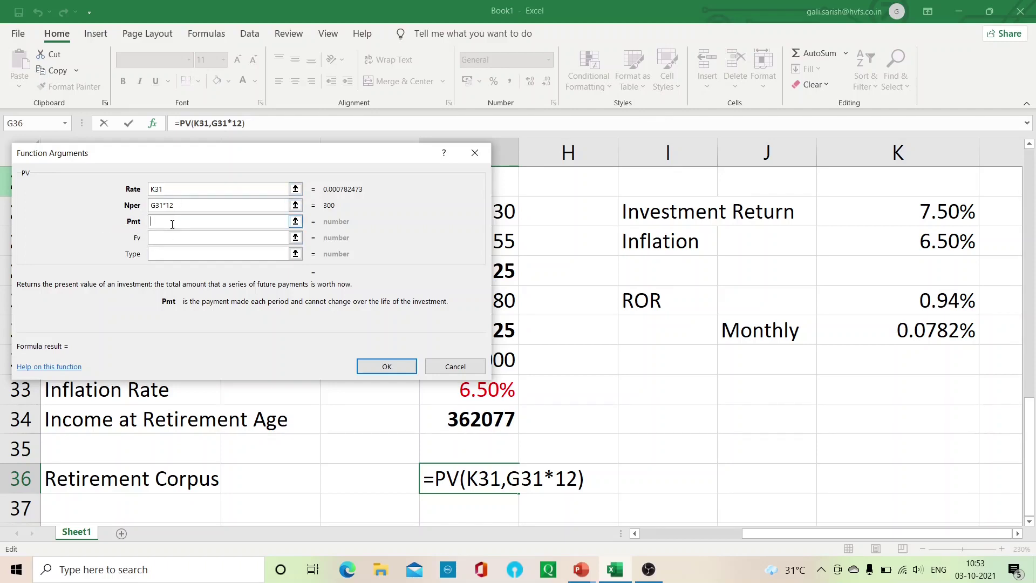
{"action": "type", "text": "-"}
{"action": "left_click", "coordinate": [296, 222]}
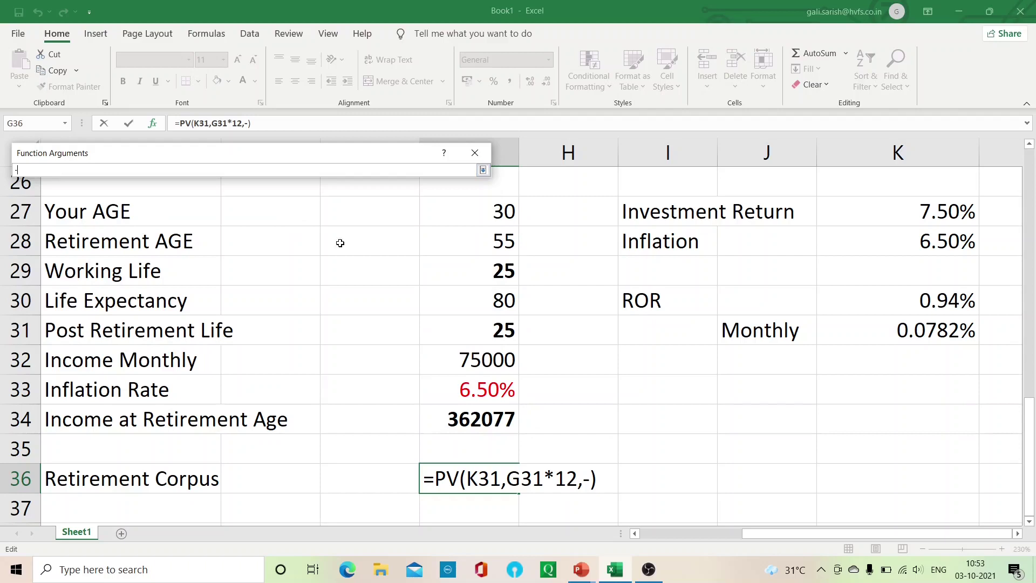
{"action": "left_click", "coordinate": [448, 421]}
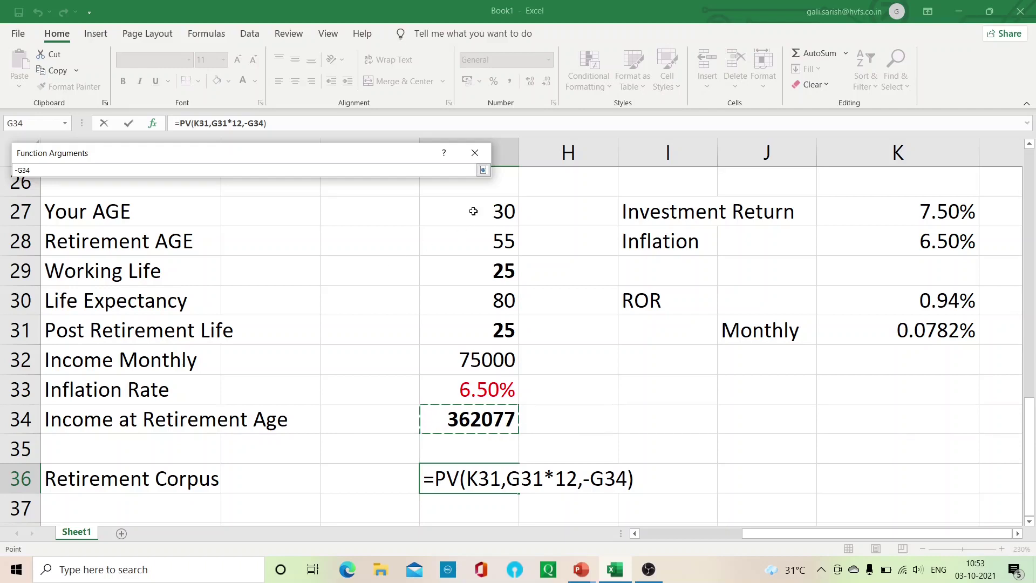
{"action": "left_click", "coordinate": [482, 170]}
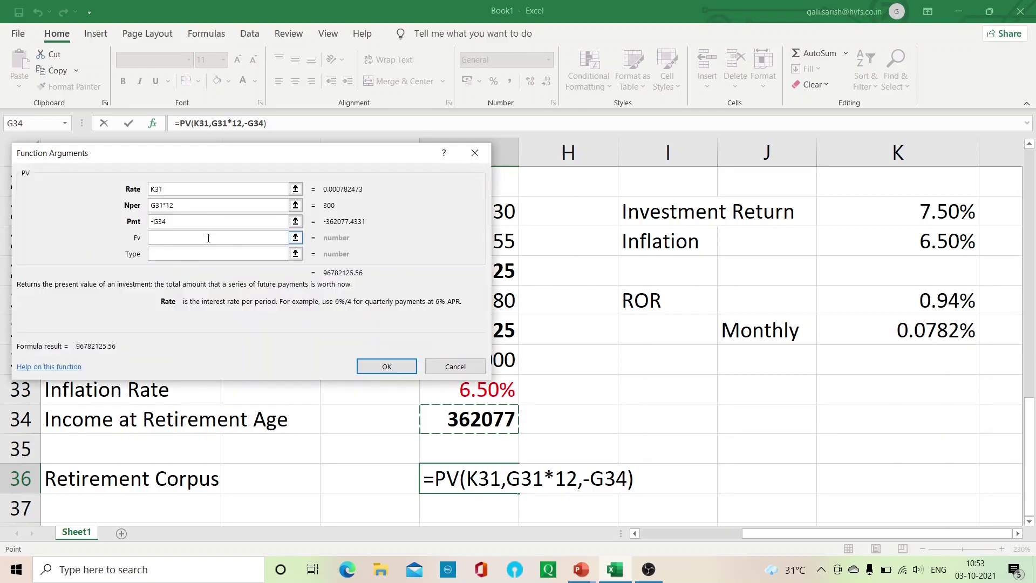
Set the PV function's Fv argument to 0 and Type to 1, and complete the formula in G36
{"action": "left_click", "coordinate": [208, 238]}
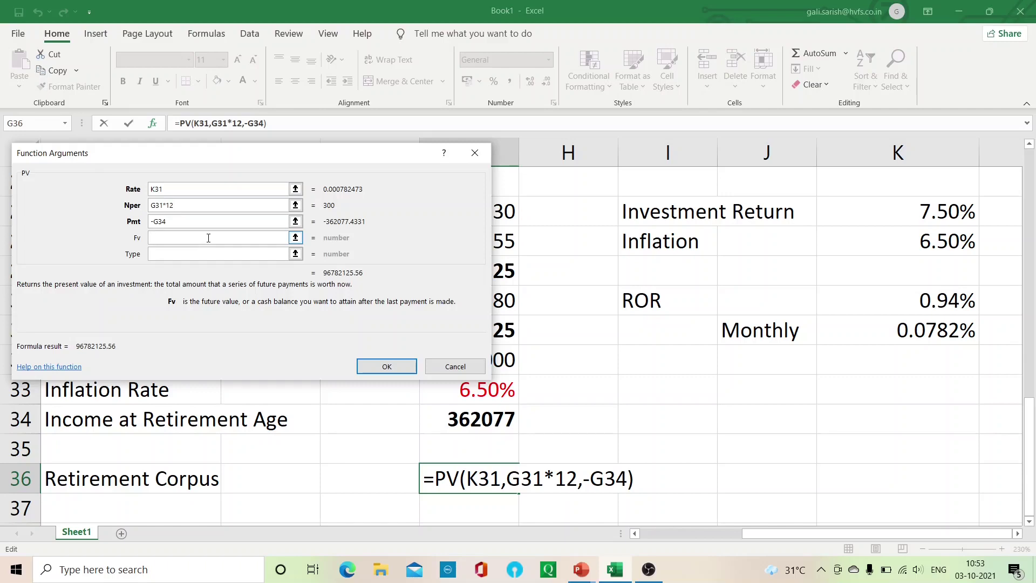
{"action": "type", "text": "0"}
{"action": "left_click", "coordinate": [190, 254]}
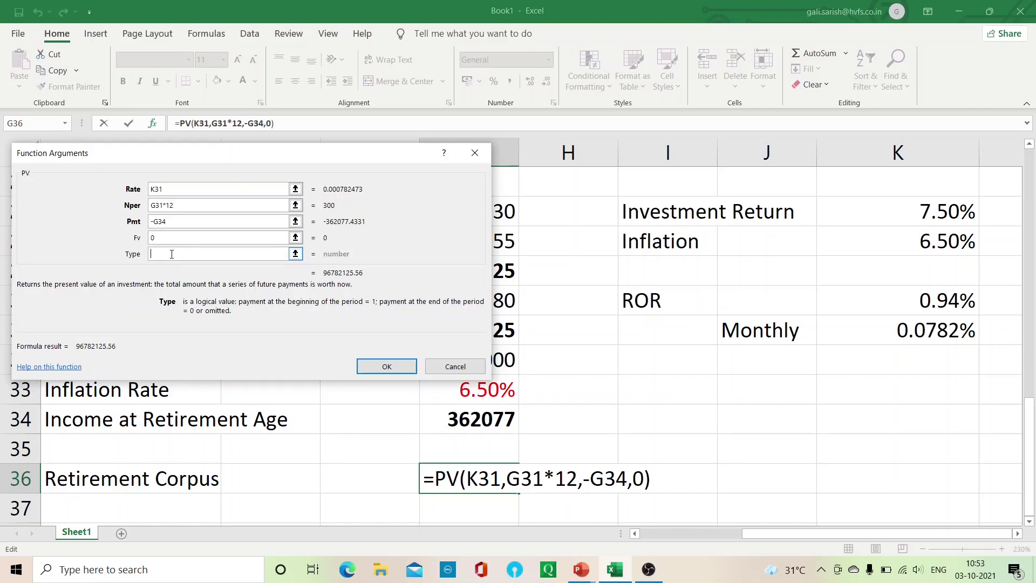
{"action": "type", "text": "1"}
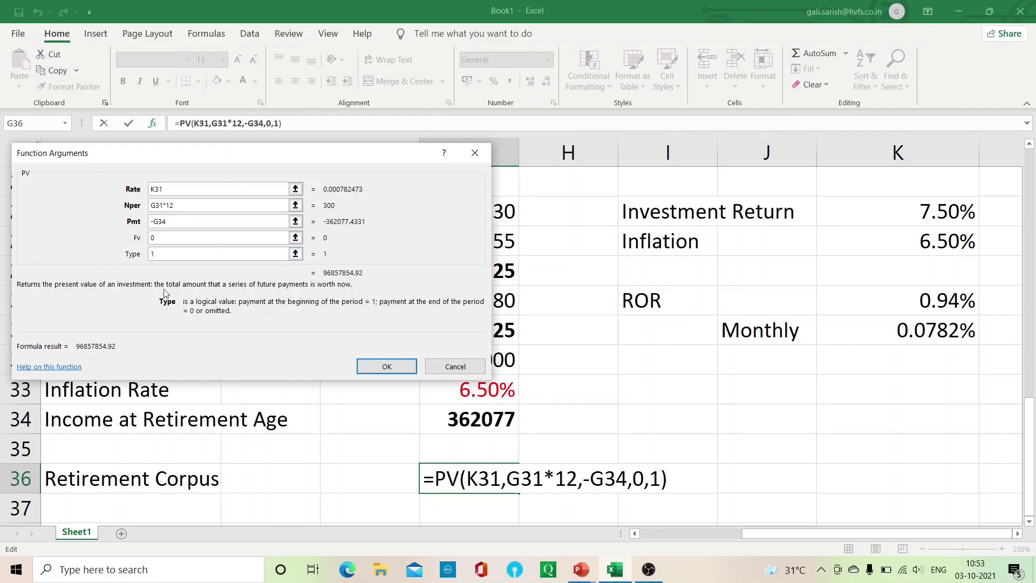
{"action": "left_click", "coordinate": [387, 366]}
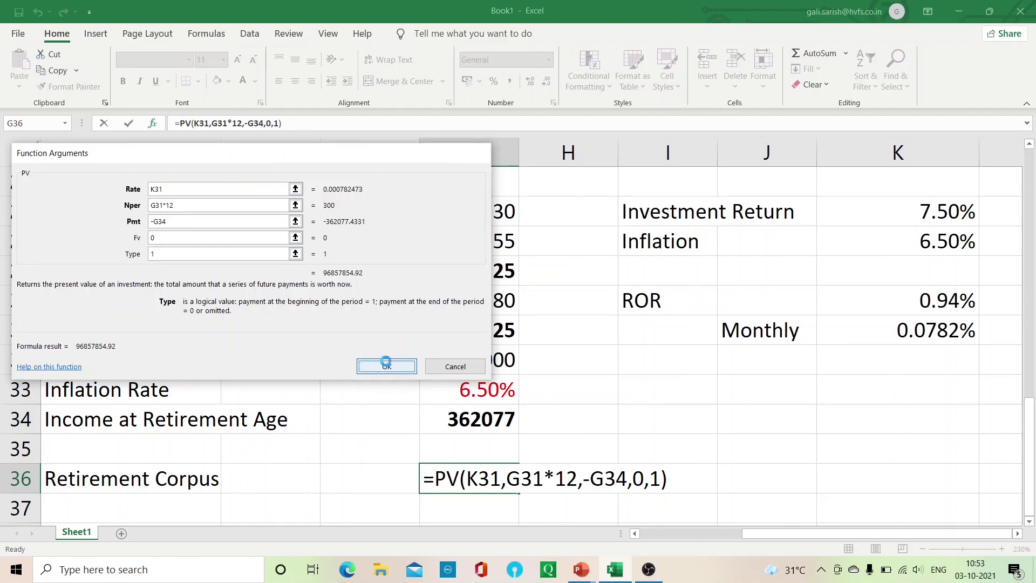
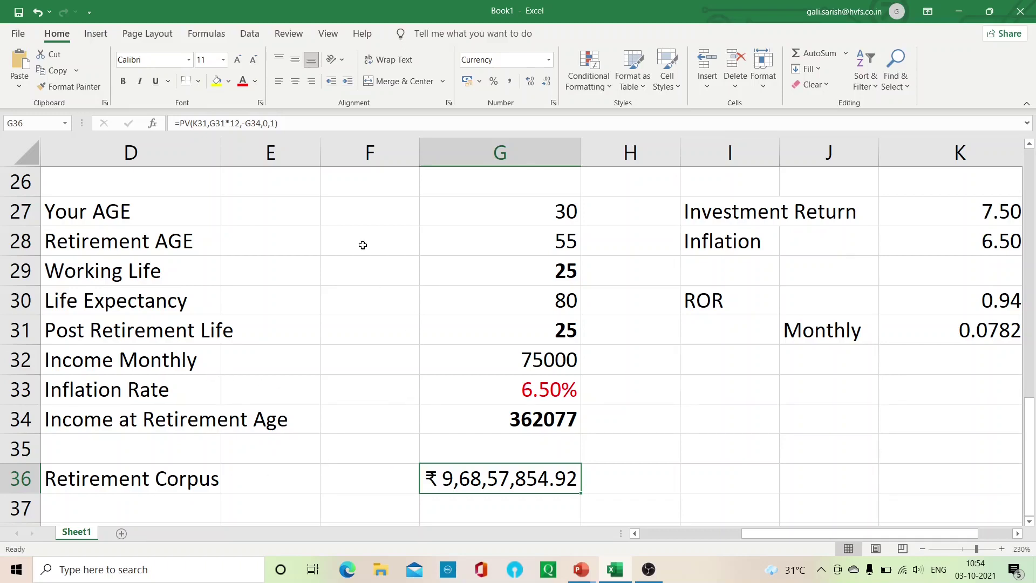
Format the retirement corpus value in G36 with green font colour and bold
{"action": "left_click", "coordinate": [255, 82]}
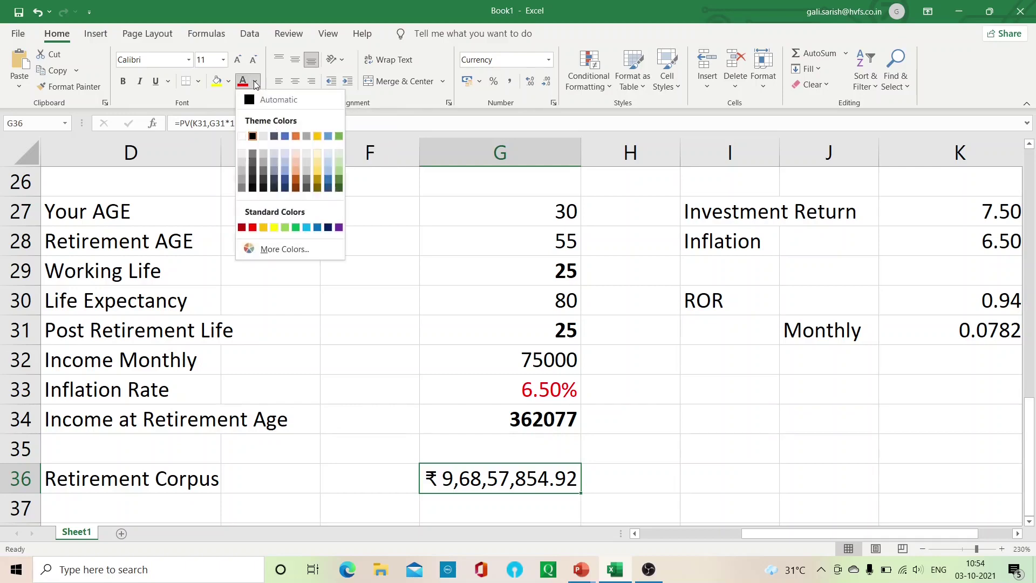
{"action": "left_click", "coordinate": [297, 226]}
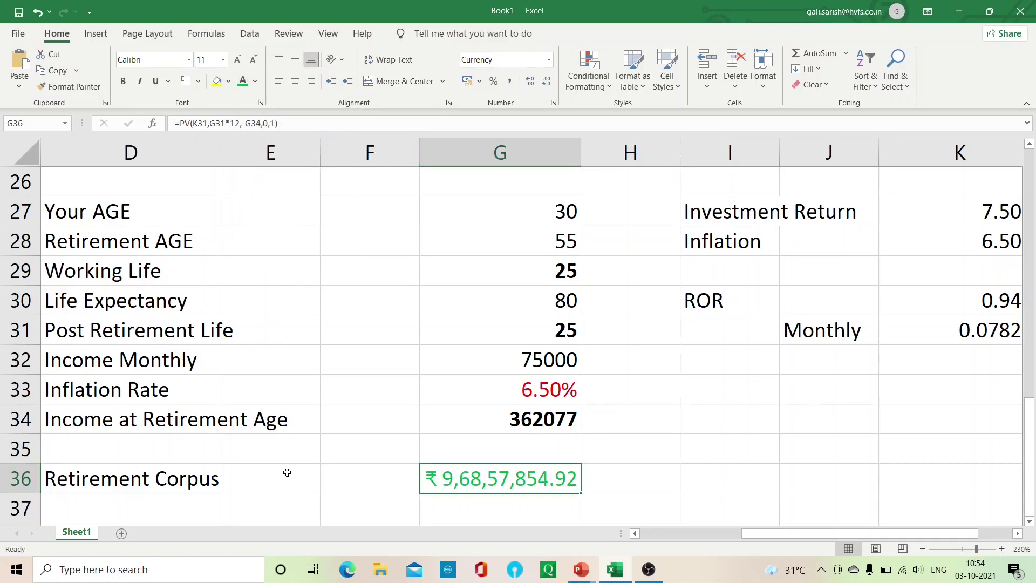
{"action": "key", "text": "ctrl+b"}
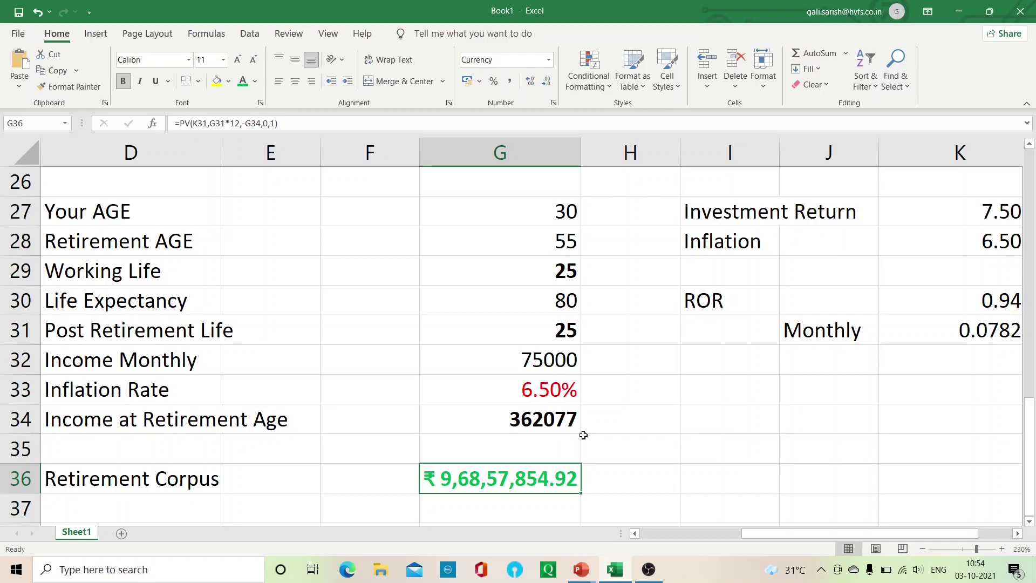
Enter the note 'Will take care of ur life style' in cell I36, on the retirement corpus row
{"action": "left_click", "coordinate": [721, 483]}
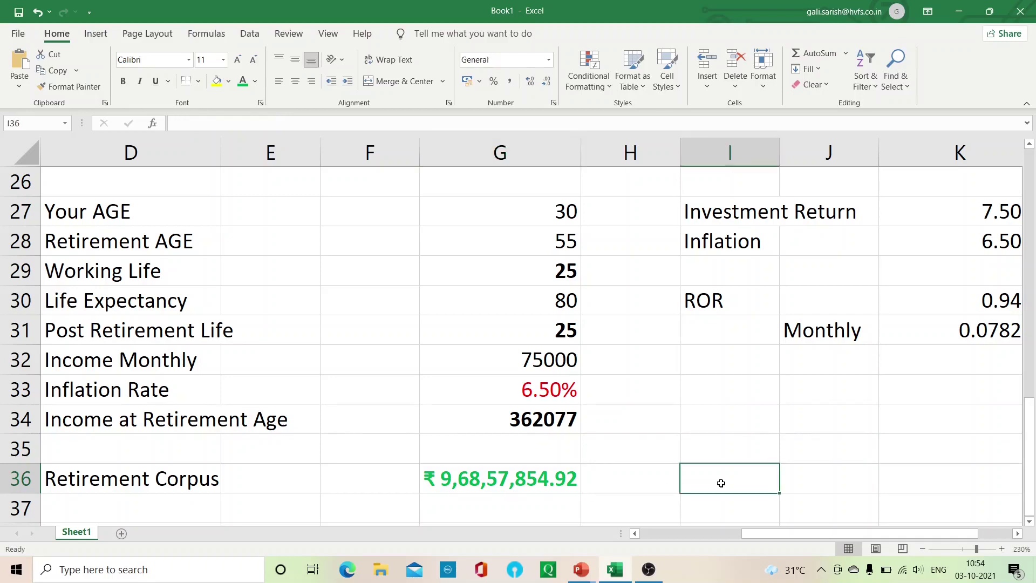
{"action": "key", "text": "Down"}
{"action": "key", "text": "Down"}
{"action": "key", "text": "Down"}
{"action": "key", "text": "Down"}
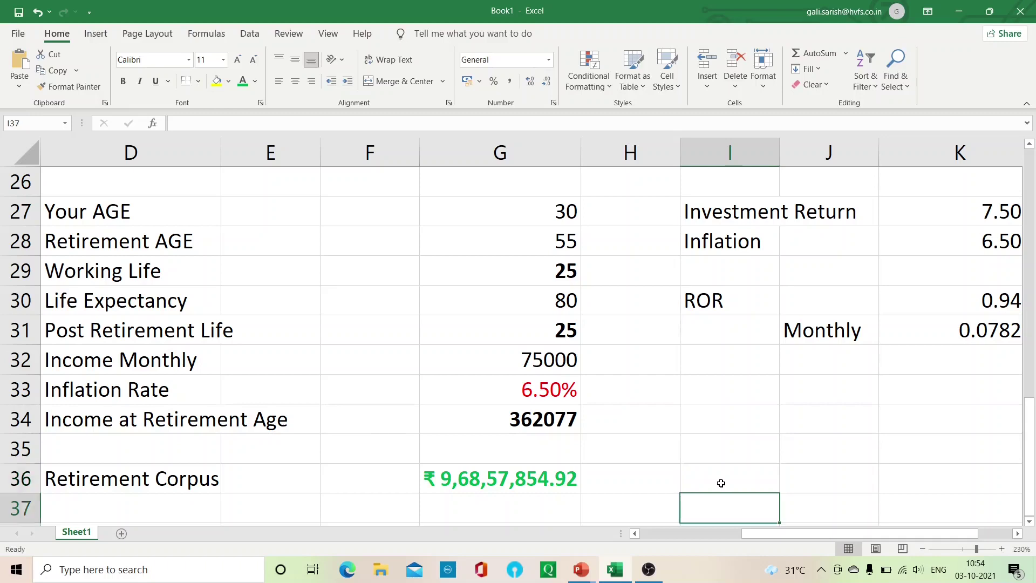
{"action": "key", "text": "Up"}
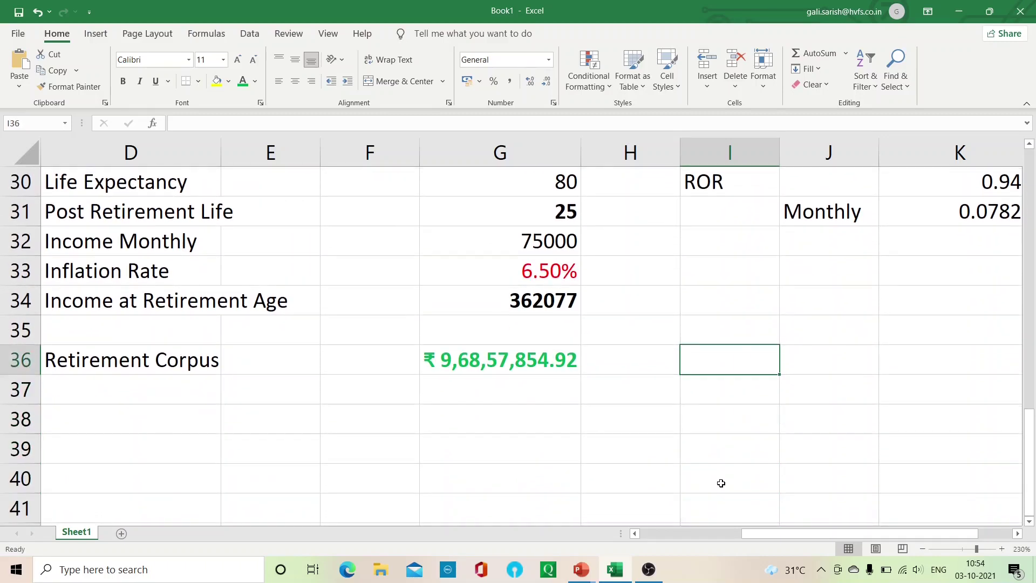
{"action": "type", "text": "W"}
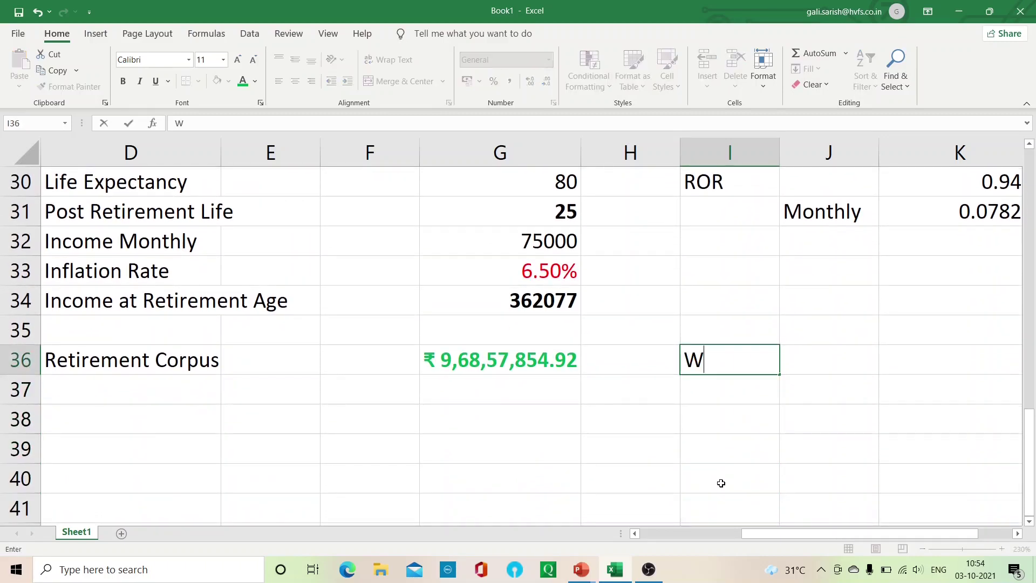
{"action": "type", "text": "ill take care "}
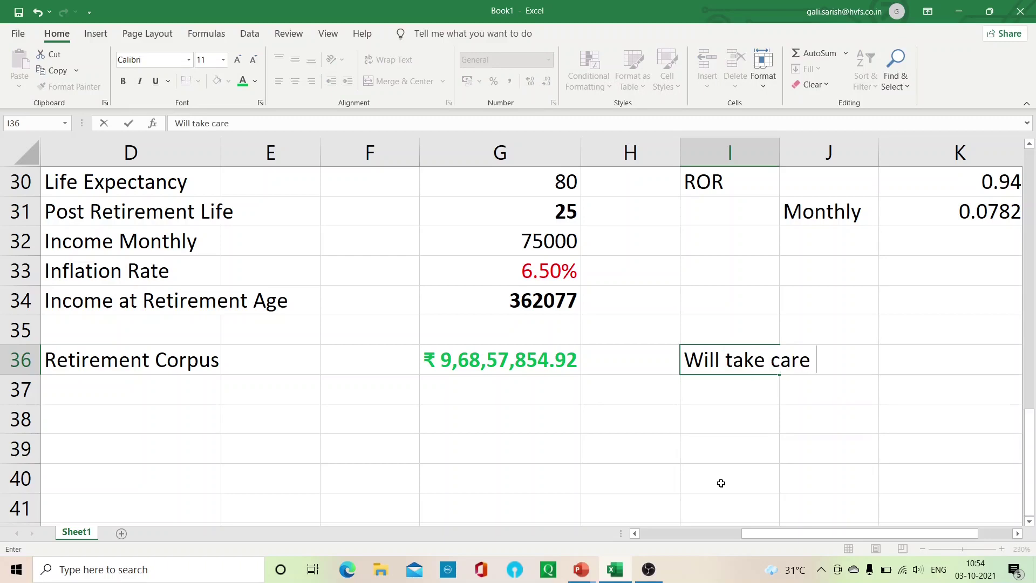
{"action": "type", "text": "of ur life style"}
{"action": "key", "text": "Return"}
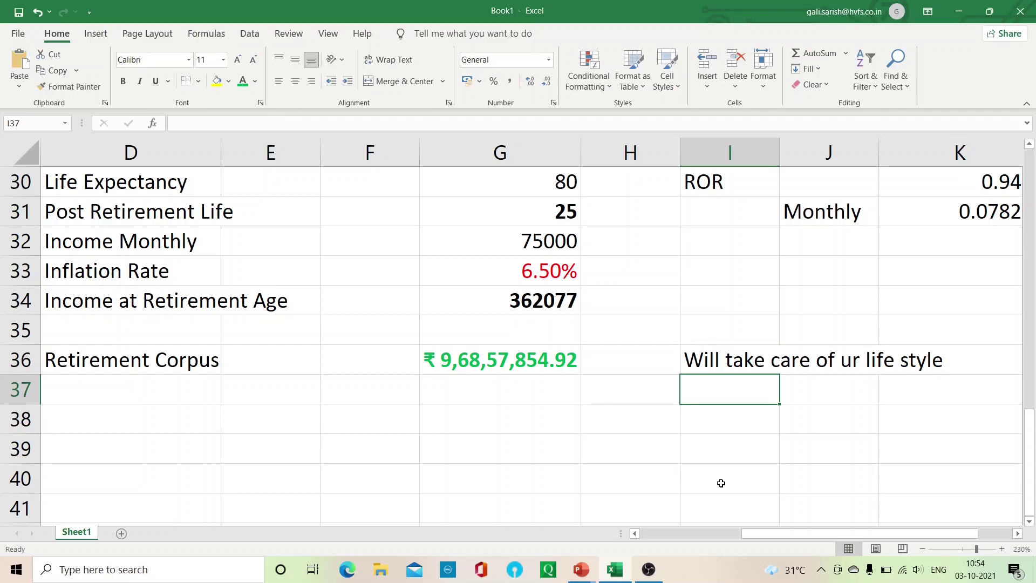
Enter the note 'Medical expenses' in cell I37, directly below the life style note
{"action": "type", "text": "M"}
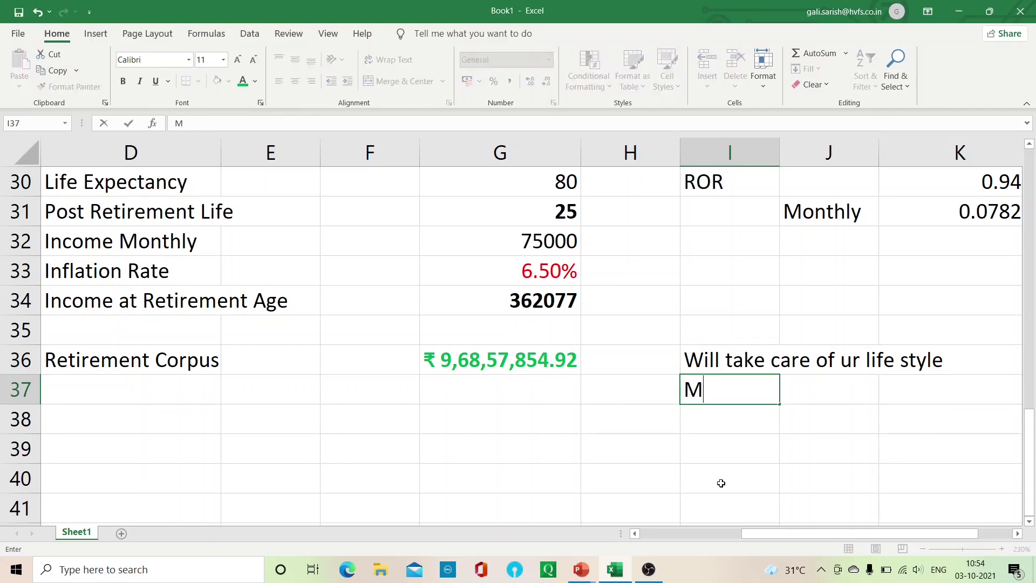
{"action": "type", "text": "edical expenses"}
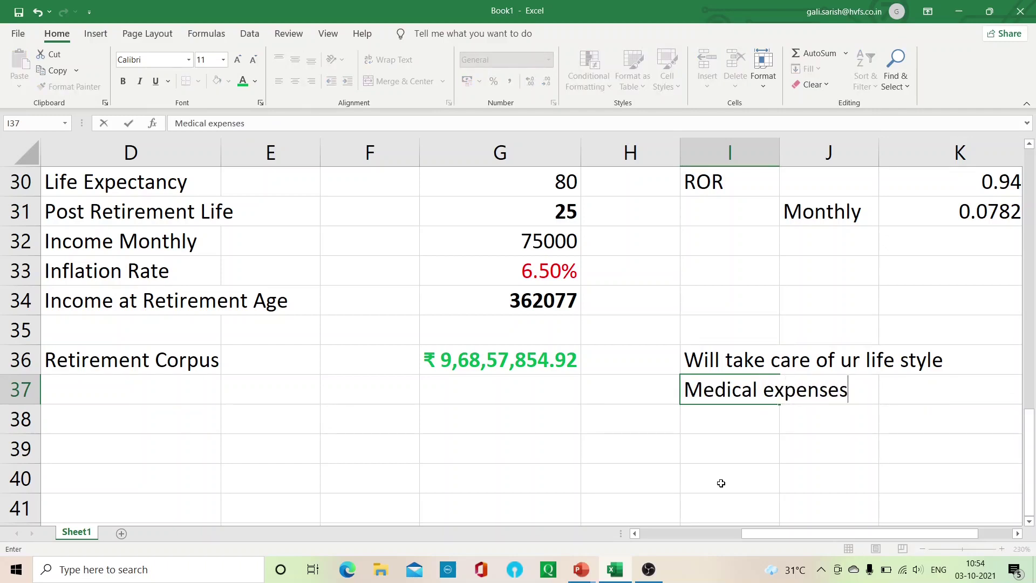
{"action": "key", "text": "Return"}
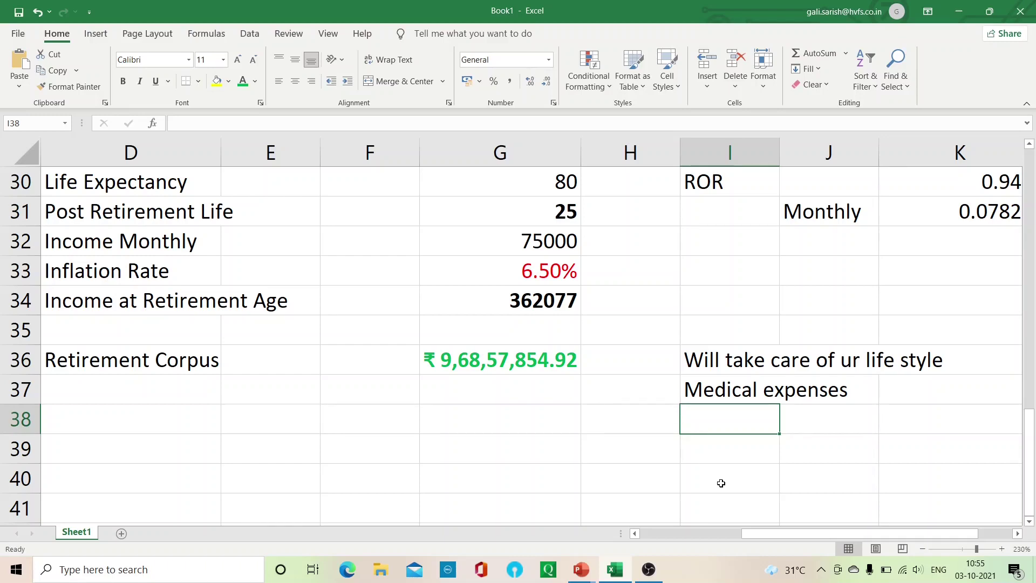
Review the notes in I36 and I37 and the retirement corpus label and value in D36 and G36
{"action": "key", "text": "Up"}
{"action": "key", "text": "Up"}
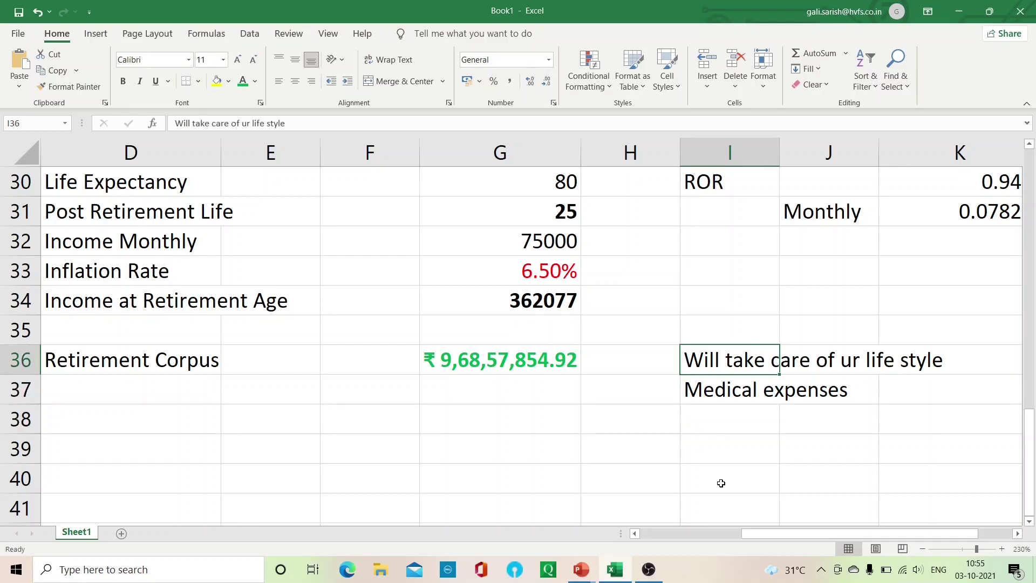
{"action": "key", "text": "Down"}
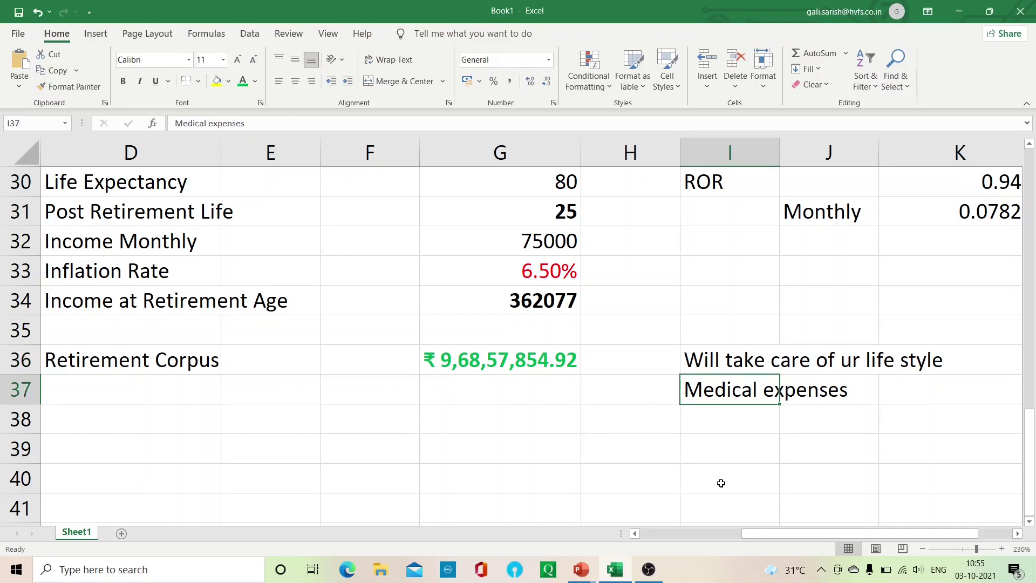
{"action": "key", "text": "Left"}
{"action": "key", "text": "Left"}
{"action": "key", "text": "Left"}
{"action": "key", "text": "Down"}
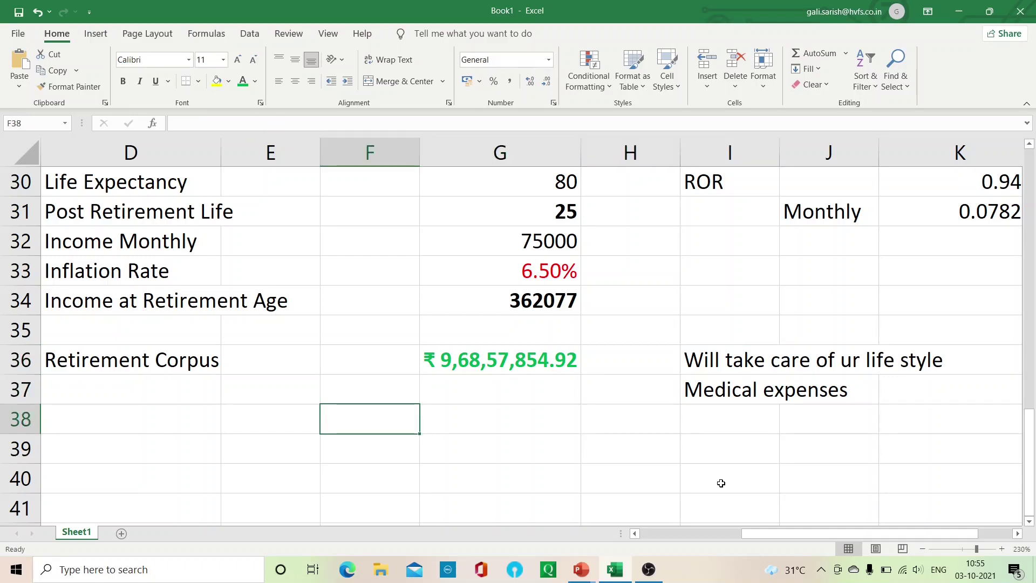
{"action": "key", "text": "Left"}
{"action": "key", "text": "Up"}
{"action": "key", "text": "Up"}
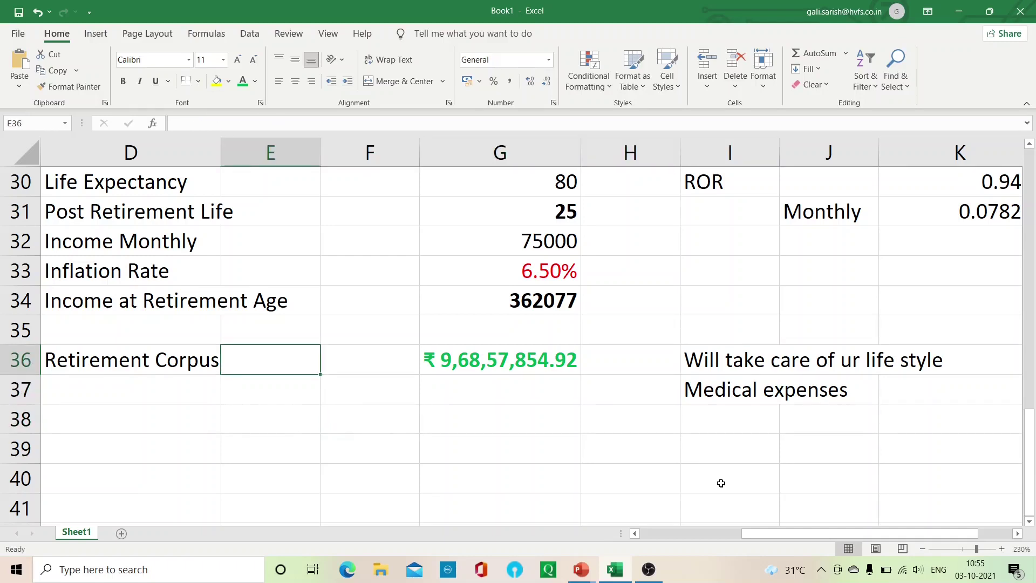
{"action": "key", "text": "Left"}
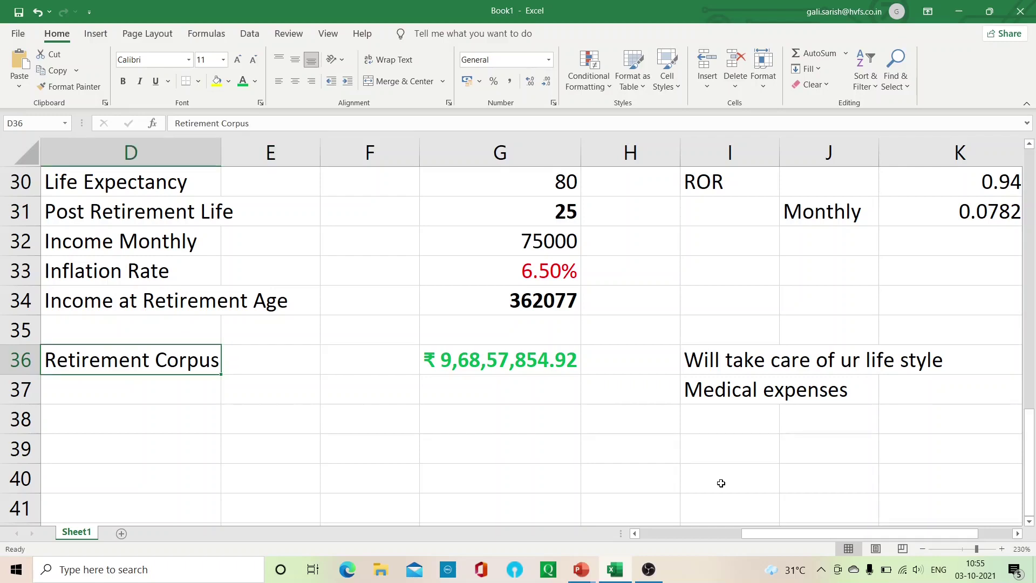
{"action": "key", "text": "Right"}
{"action": "key", "text": "Right"}
{"action": "key", "text": "Right"}
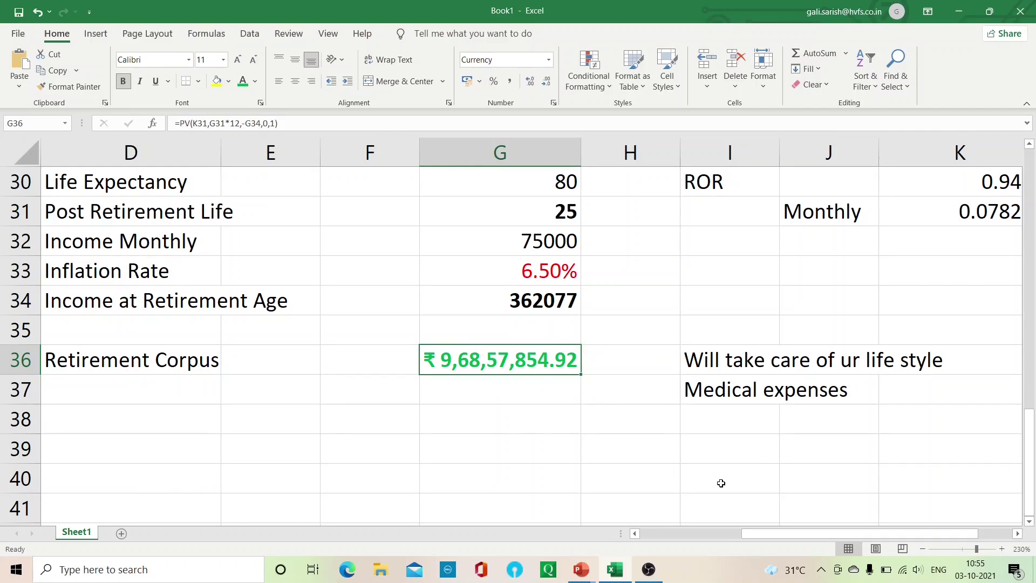
Enter the label 'SIP' in cell D38, leaving row 37 free below the retirement corpus
{"action": "key", "text": "Down"}
{"action": "key", "text": "Down"}
{"action": "key", "text": "Left"}
{"action": "key", "text": "Left"}
{"action": "key", "text": "Left"}
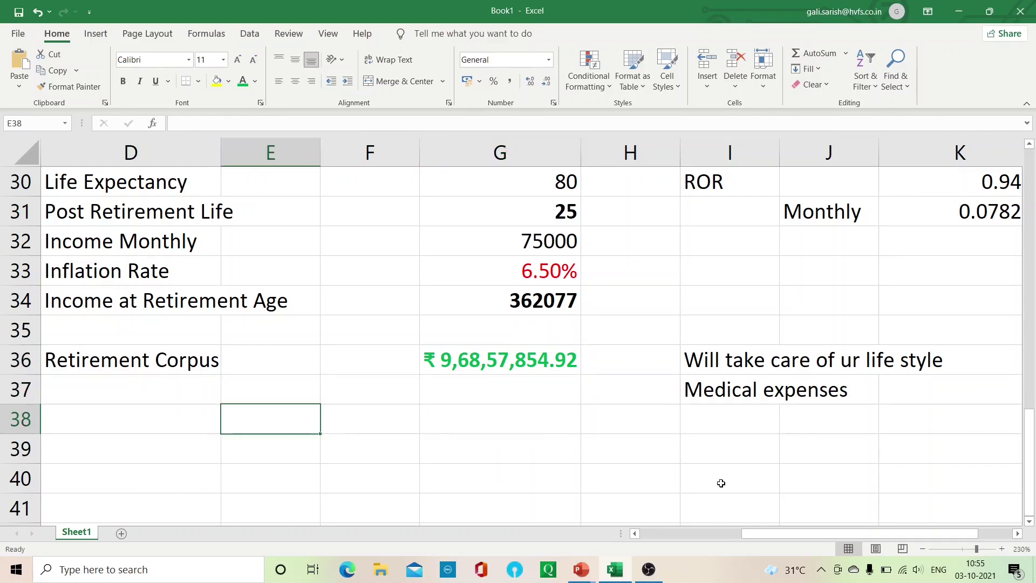
{"action": "type", "text": "SIP"}
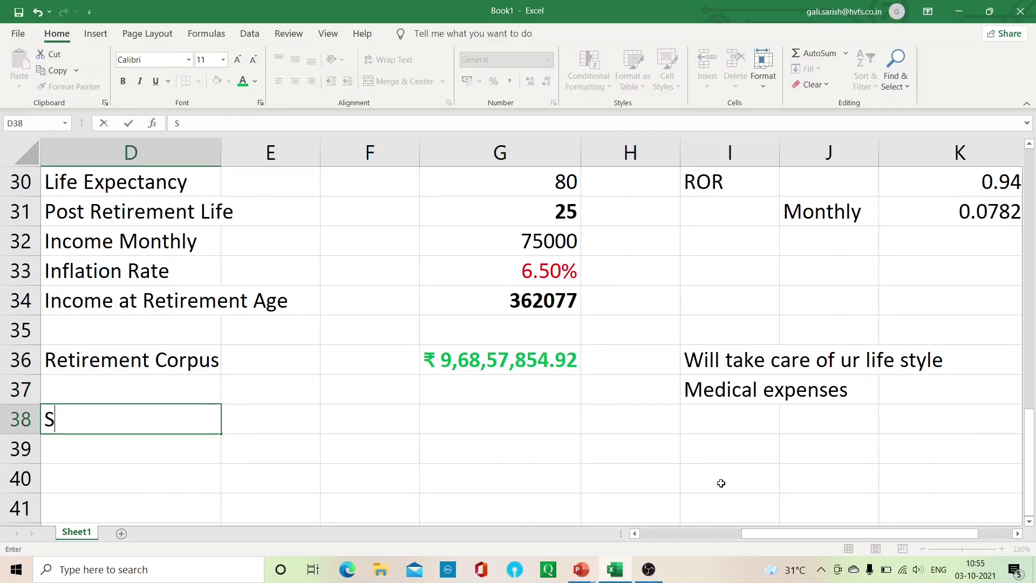
{"action": "key", "text": "Return"}
Enter the label 'Investment Rate' in cell D37, between the Retirement Corpus and SIP labels
{"action": "key", "text": "Up"}
{"action": "key", "text": "Up"}
{"action": "type", "text": "Investment Rate"}
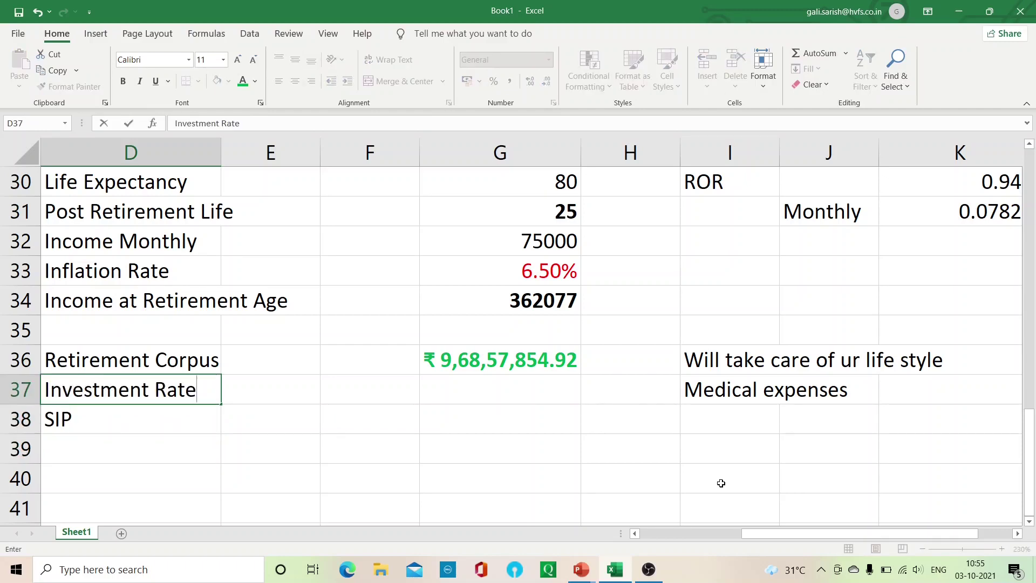
{"action": "key", "text": "Return"}
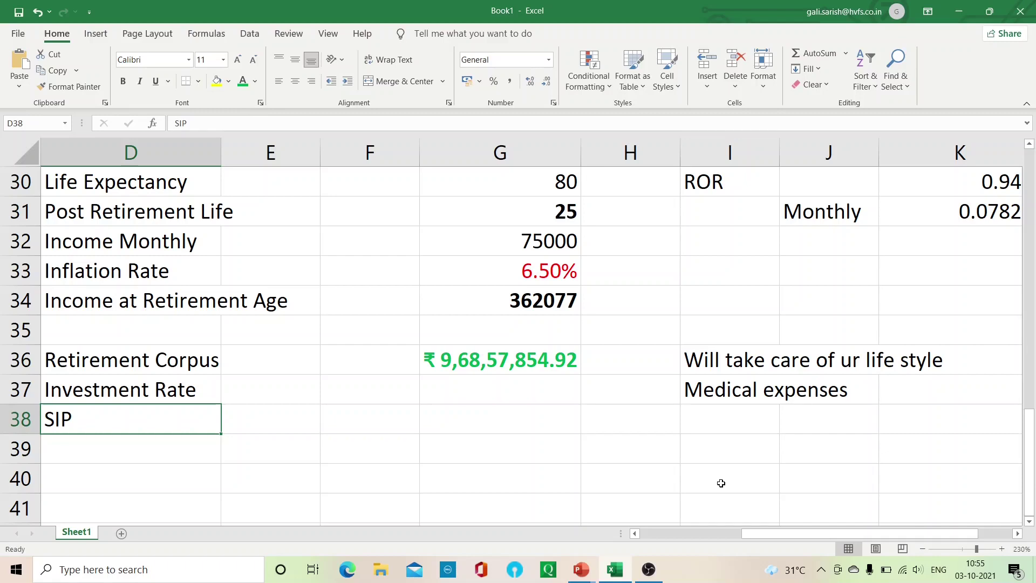
Enter an investment rate of 7.1% in cell F37
{"action": "key", "text": "Right"}
{"action": "key", "text": "Right"}
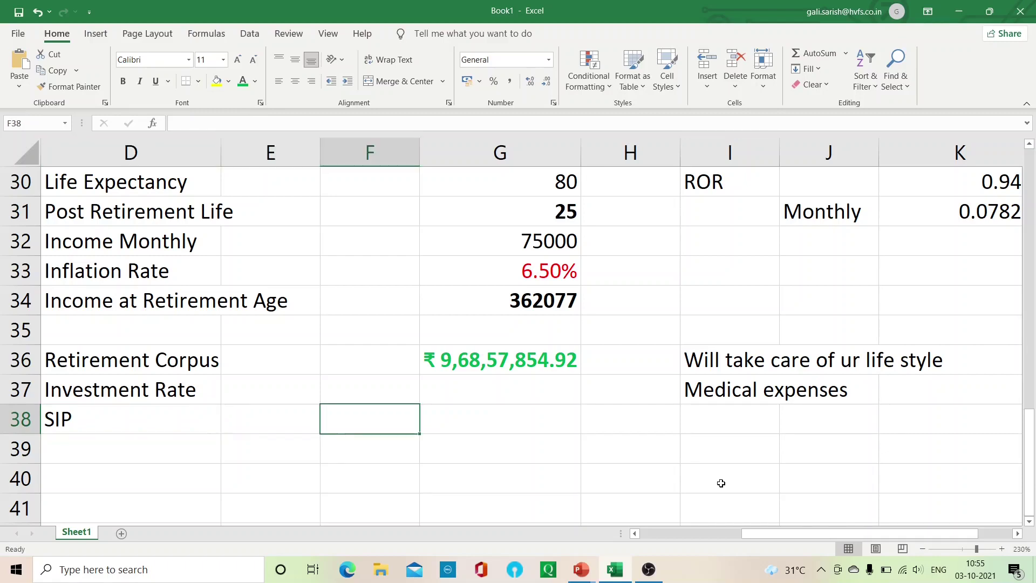
{"action": "key", "text": "Up"}
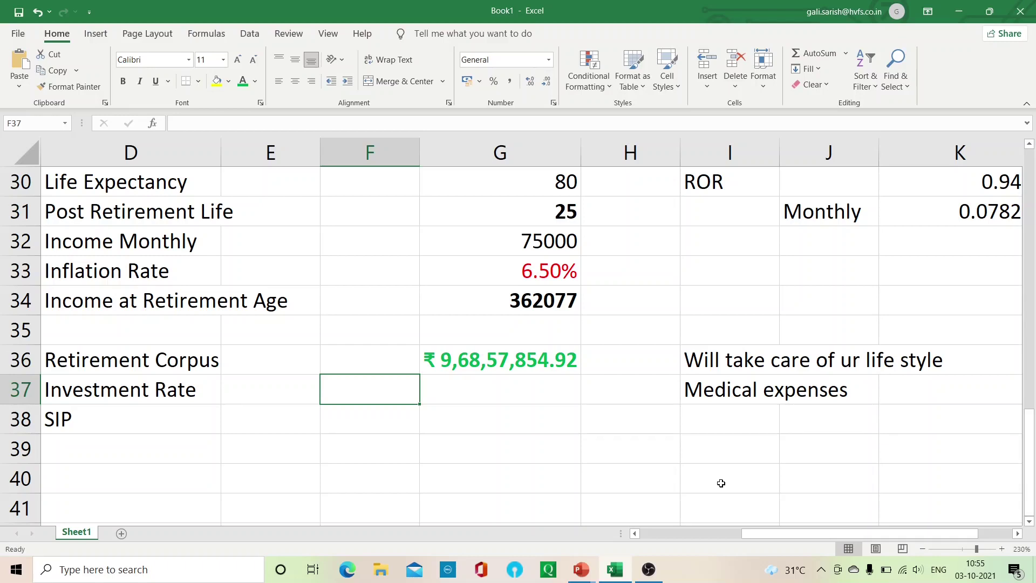
{"action": "type", "text": "7.1%"}
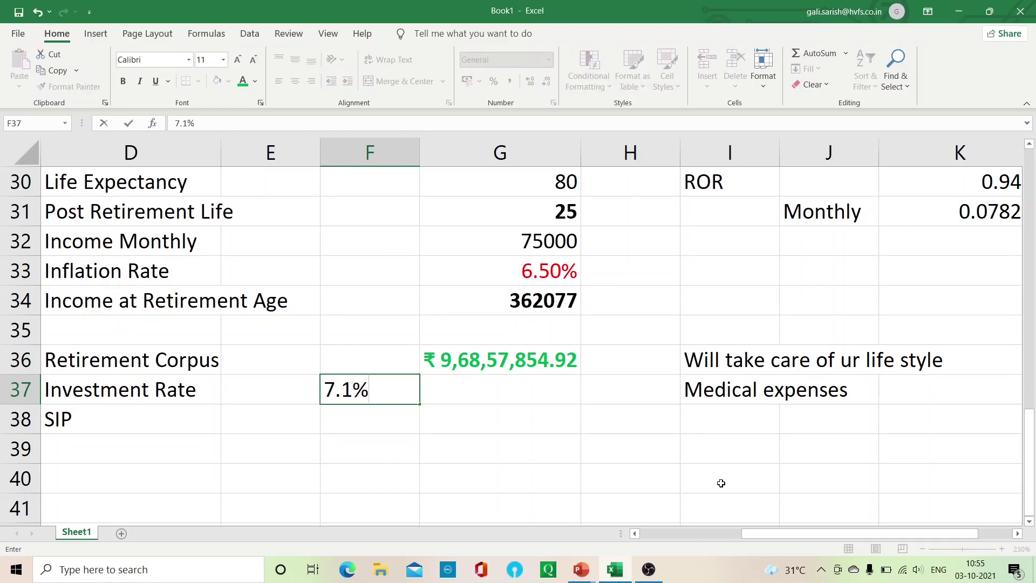
{"action": "key", "text": "Return"}
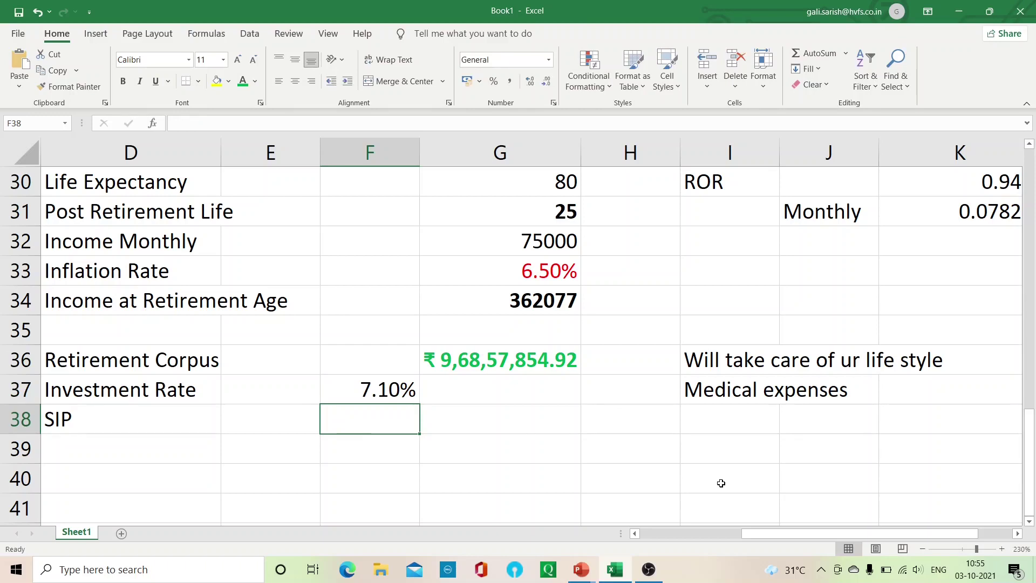
Start a formula in G38 for the SIP amount and insert the PMT function found by searching for 'pmt'
{"action": "key", "text": "Right"}
{"action": "type", "text": "="}
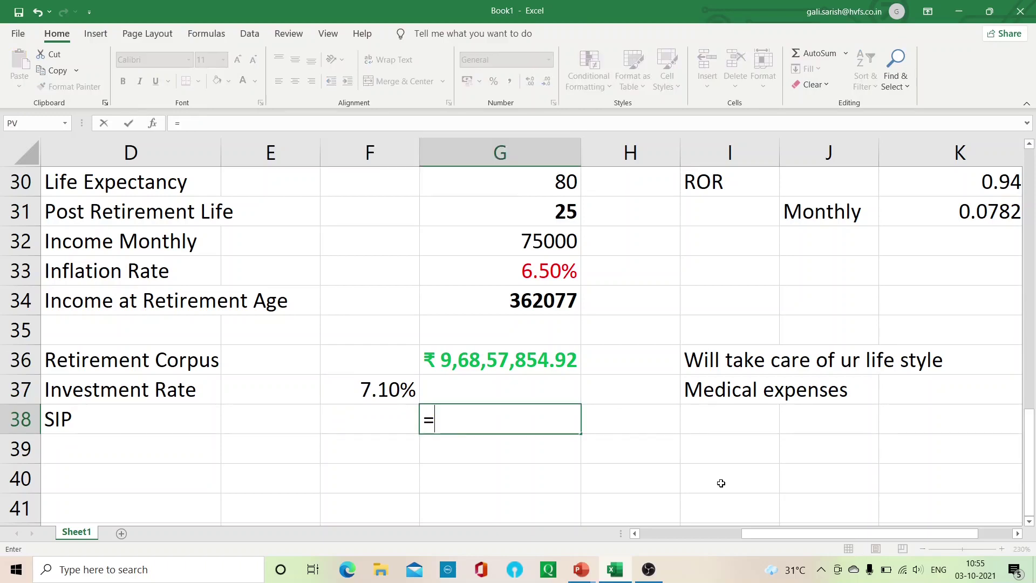
{"action": "left_click", "coordinate": [152, 123]}
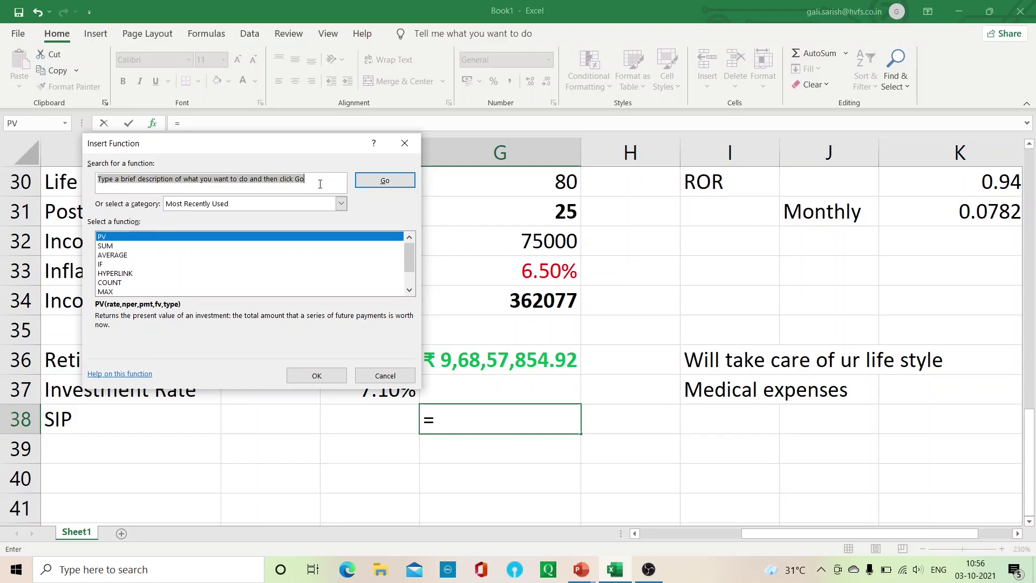
{"action": "type", "text": "pmt"}
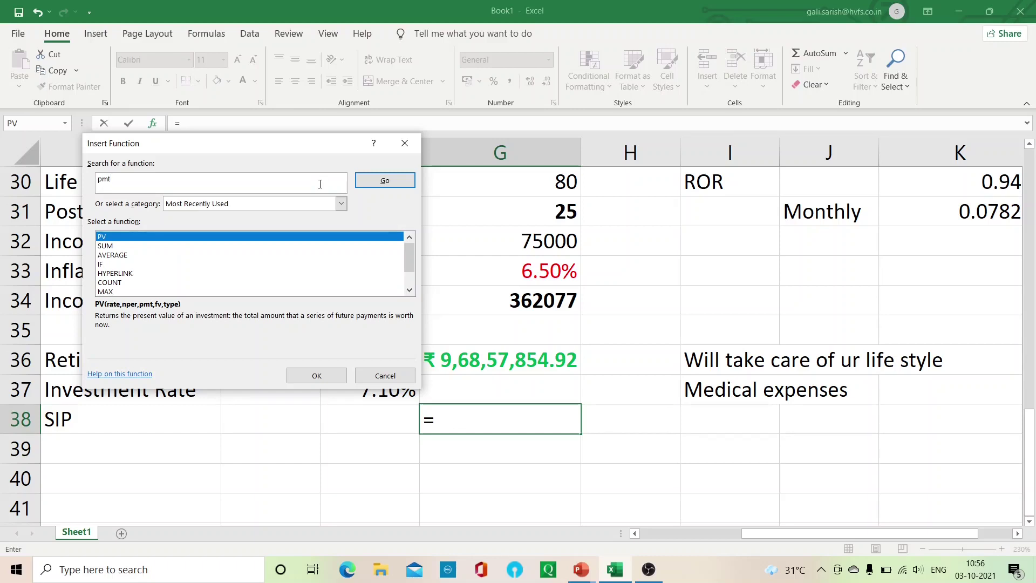
{"action": "left_click", "coordinate": [392, 181]}
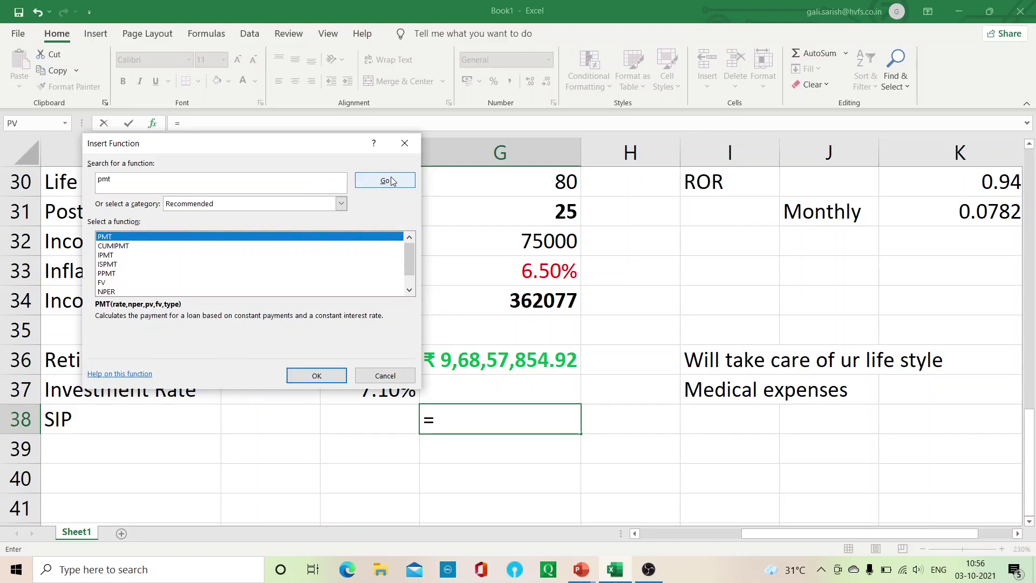
{"action": "left_click", "coordinate": [311, 376]}
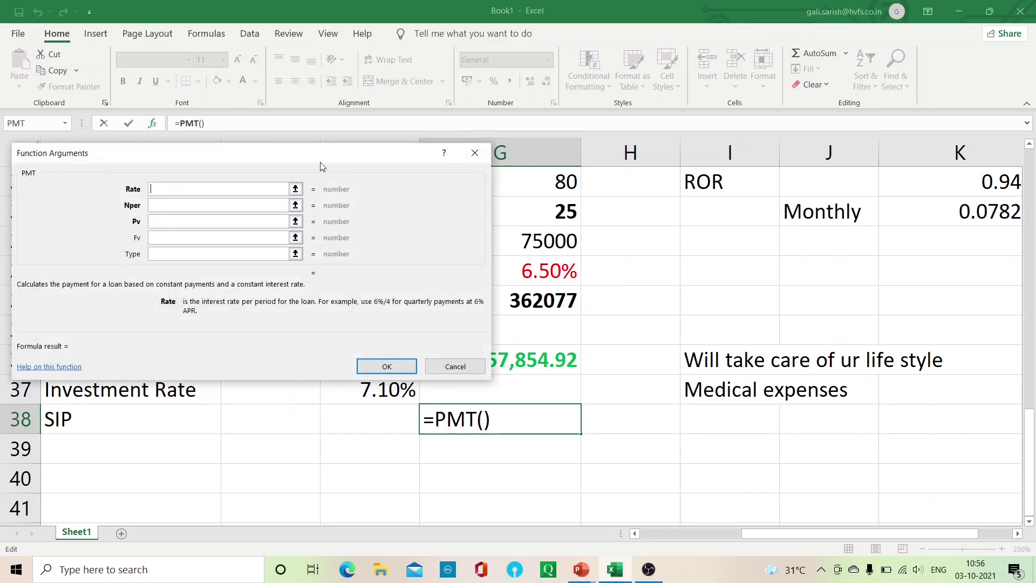
Set the PMT Rate argument to the monthly investment rate, F37/12
{"action": "left_click", "coordinate": [296, 190]}
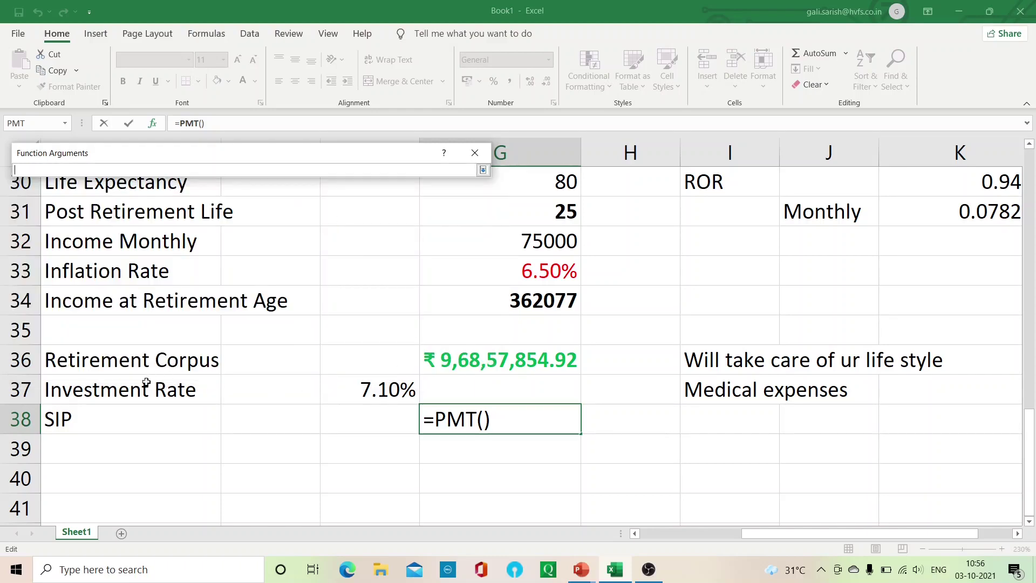
{"action": "left_click", "coordinate": [383, 385]}
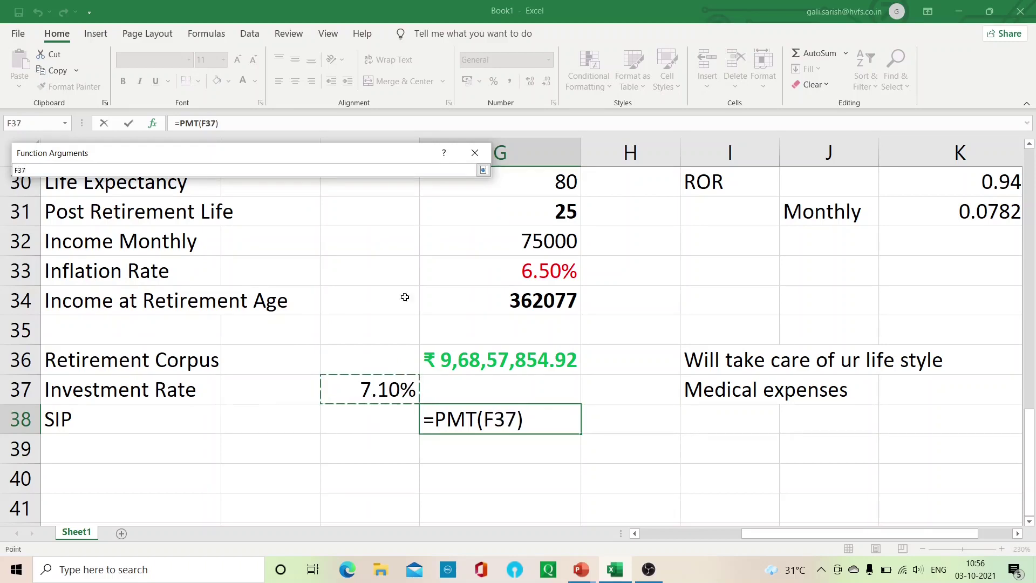
{"action": "left_click", "coordinate": [483, 170]}
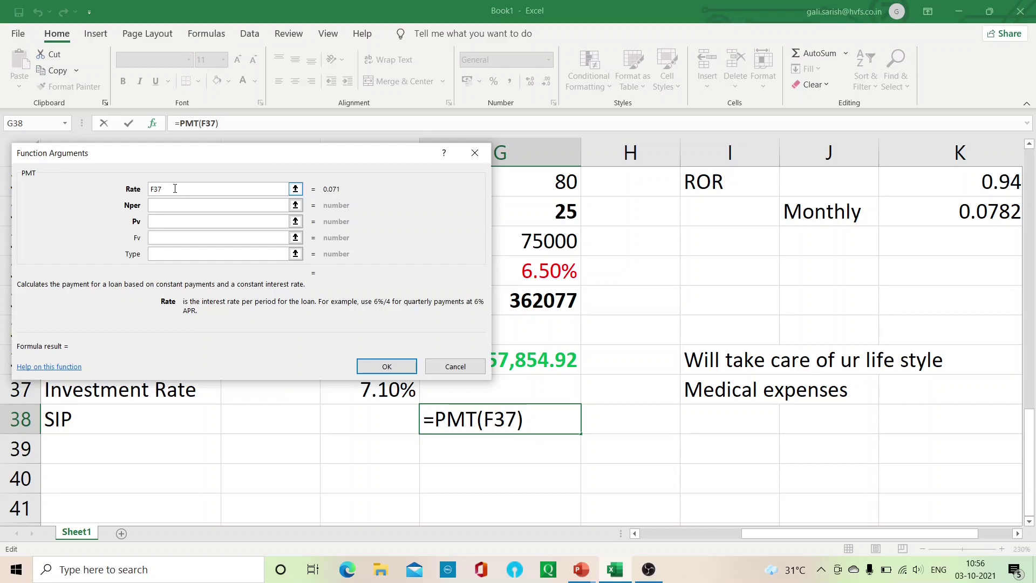
{"action": "type", "text": "/12"}
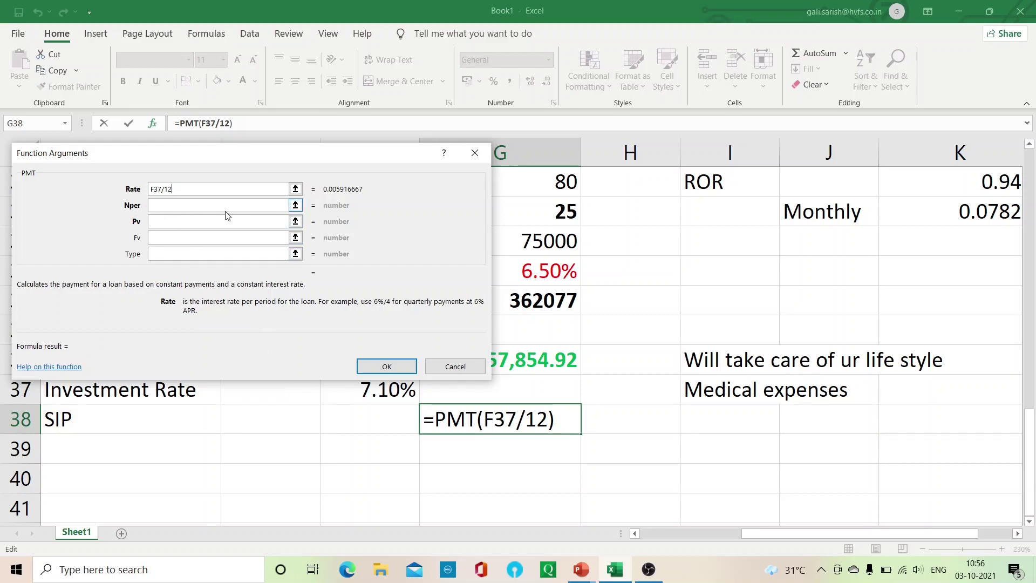
Set the PMT Nper argument to the working life in months, G29*12
{"action": "left_click", "coordinate": [296, 207]}
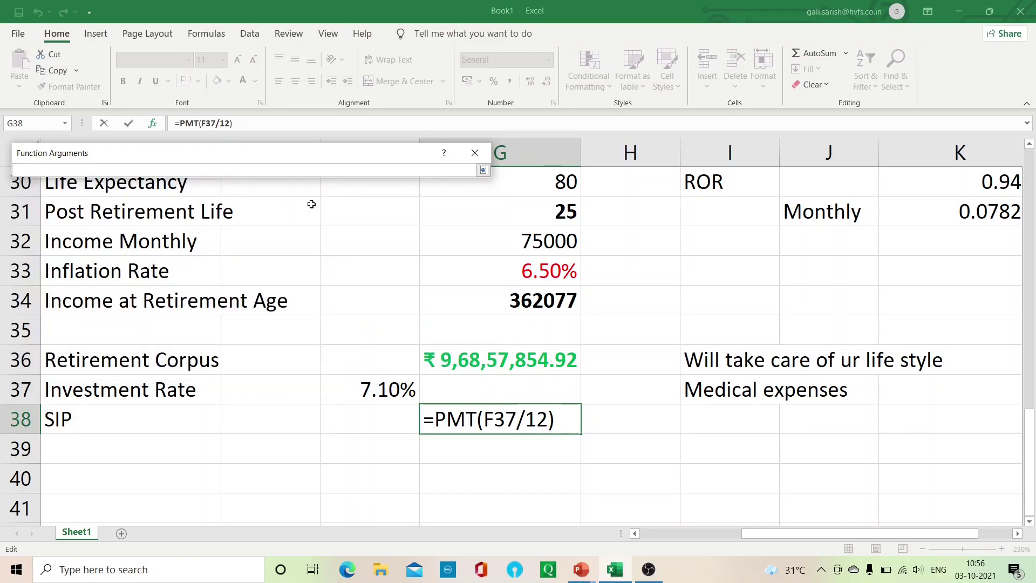
{"action": "scroll", "coordinate": [1029, 145], "scroll_direction": "up", "scroll_amount": 4}
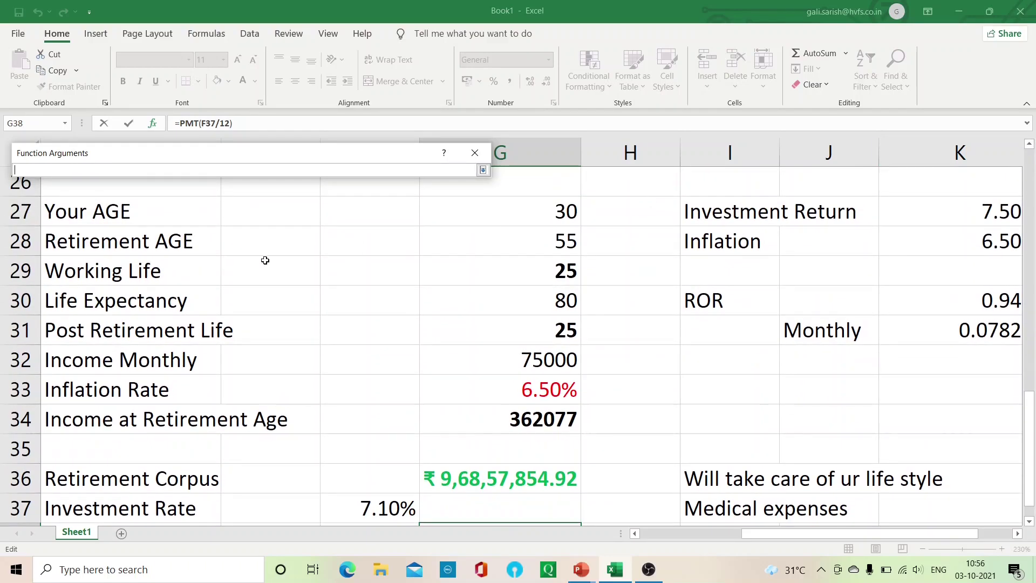
{"action": "left_click", "coordinate": [554, 269]}
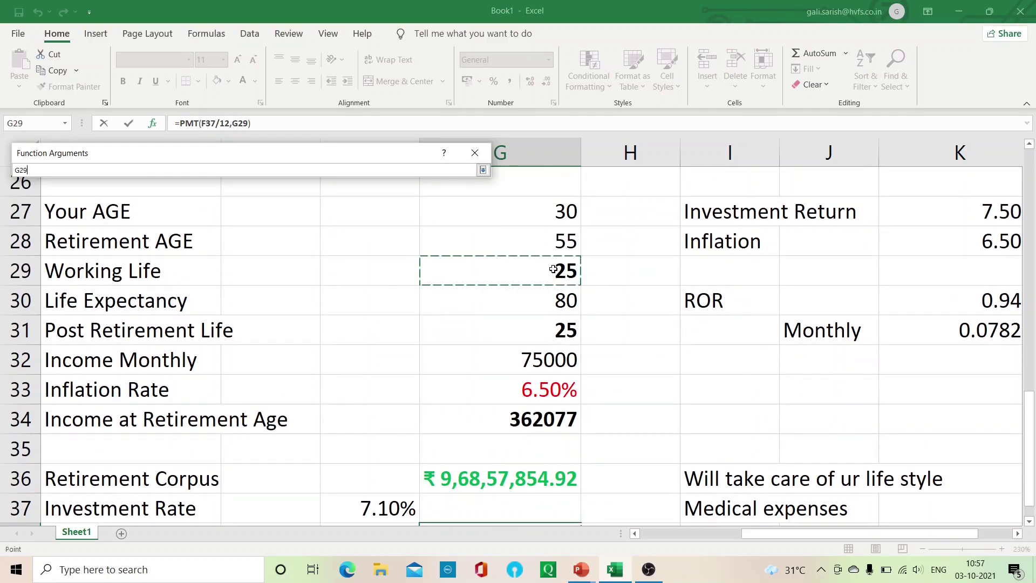
{"action": "left_click", "coordinate": [146, 170]}
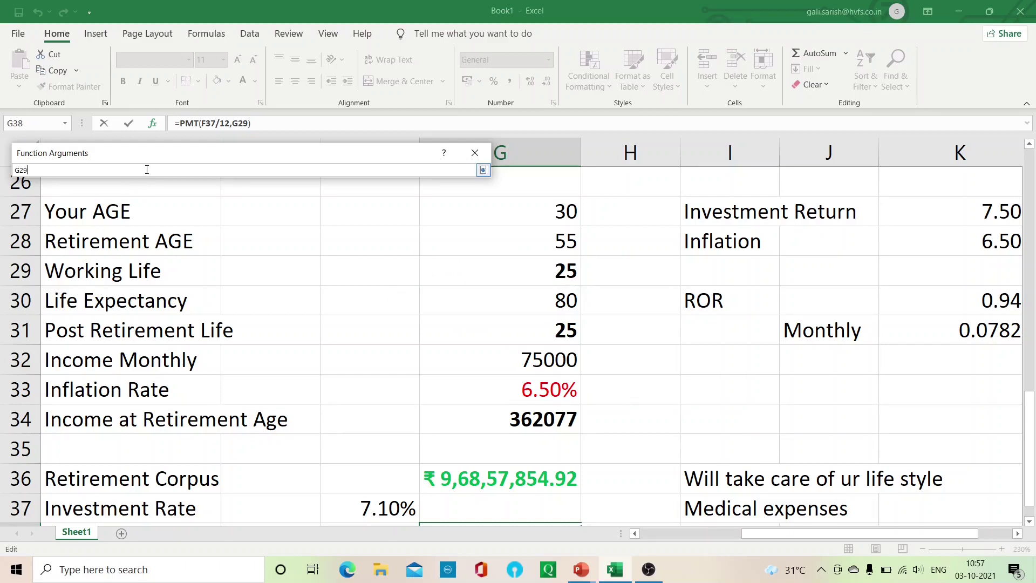
{"action": "type", "text": "*12"}
{"action": "left_click", "coordinate": [483, 171]}
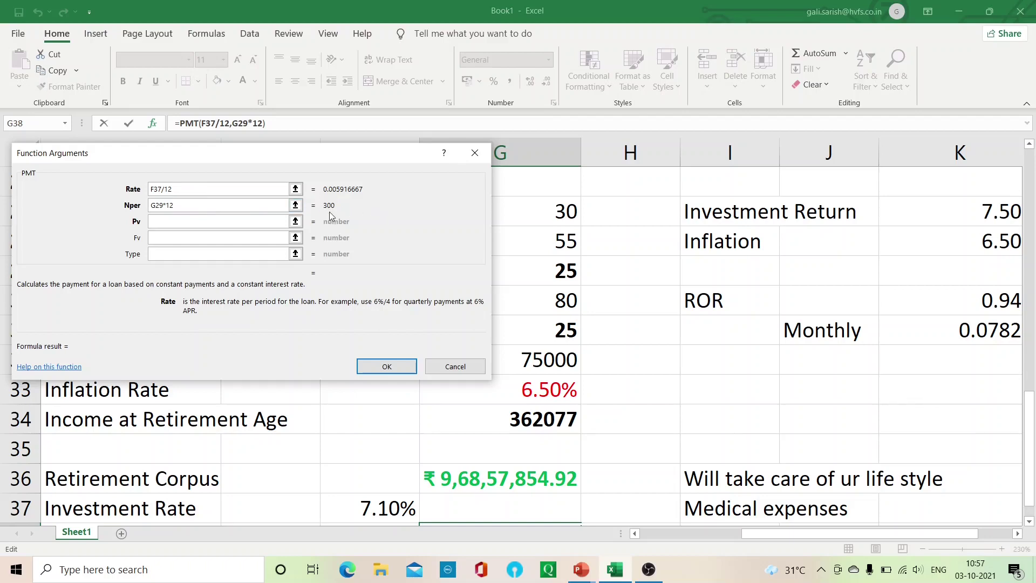
Set the PMT Pv argument to 0 and the Fv argument to the negative retirement corpus, -G36
{"action": "left_click", "coordinate": [163, 222]}
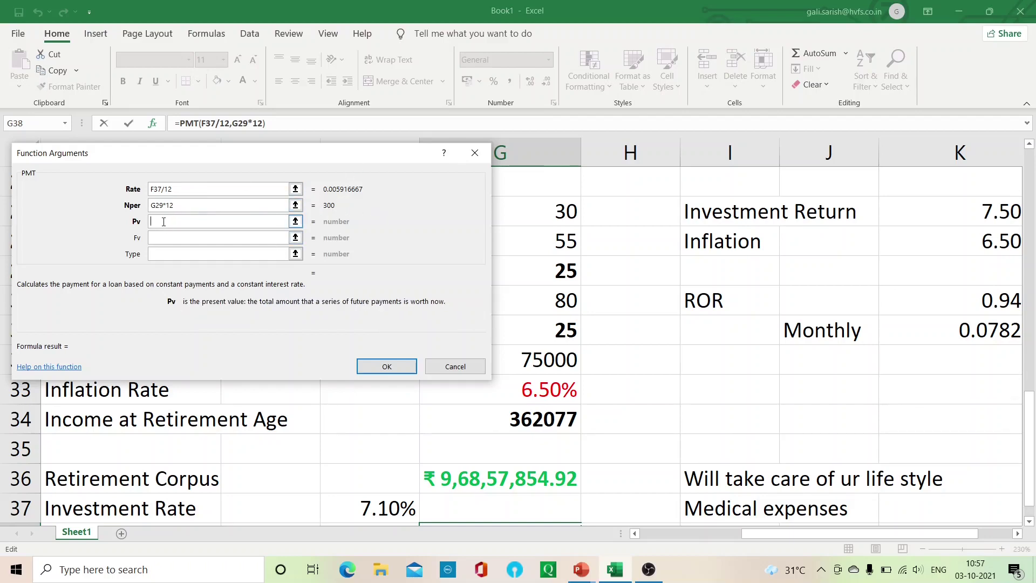
{"action": "type", "text": "0"}
{"action": "left_click", "coordinate": [155, 237]}
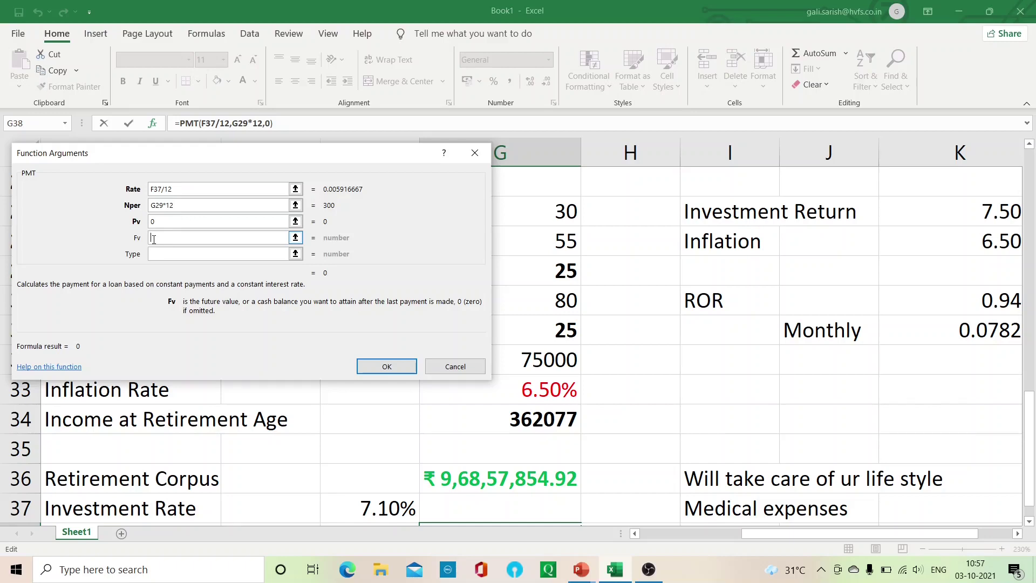
{"action": "type", "text": "-"}
{"action": "left_click", "coordinate": [295, 238]}
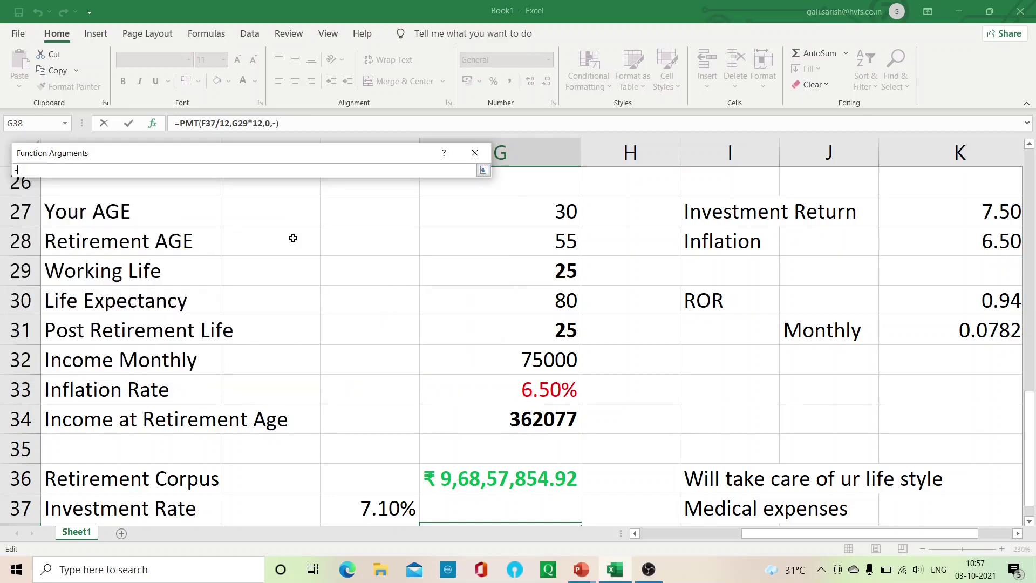
{"action": "left_click", "coordinate": [518, 481]}
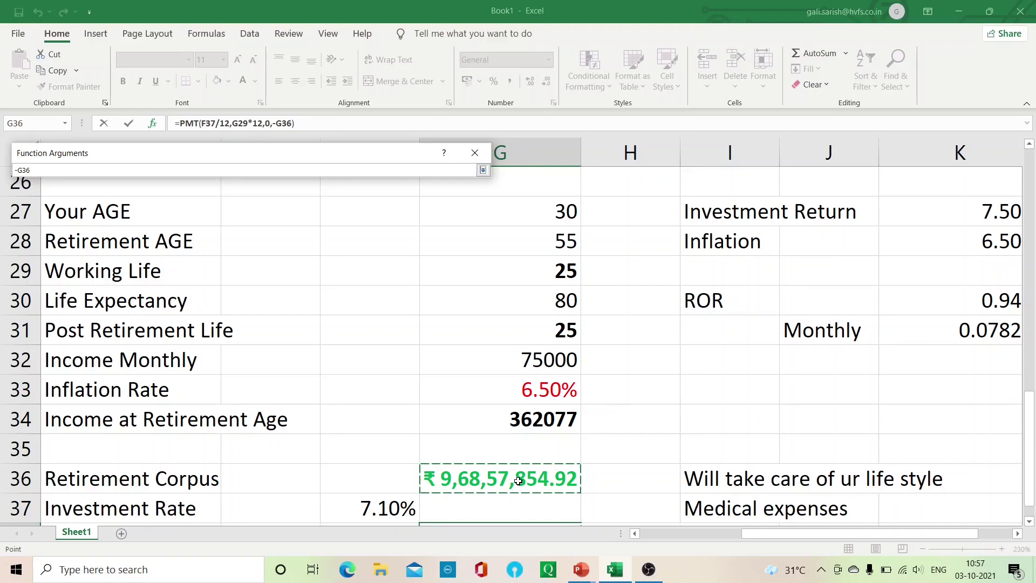
{"action": "left_click", "coordinate": [483, 171]}
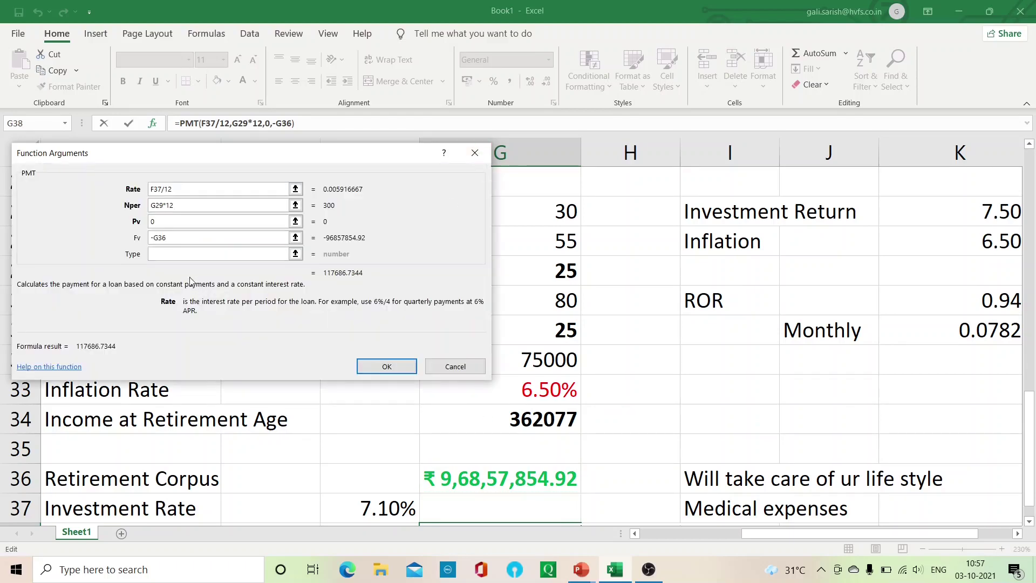
Complete the PMT formula with Type 0 and make the SIP amount in G38 bold
{"action": "left_click", "coordinate": [190, 255]}
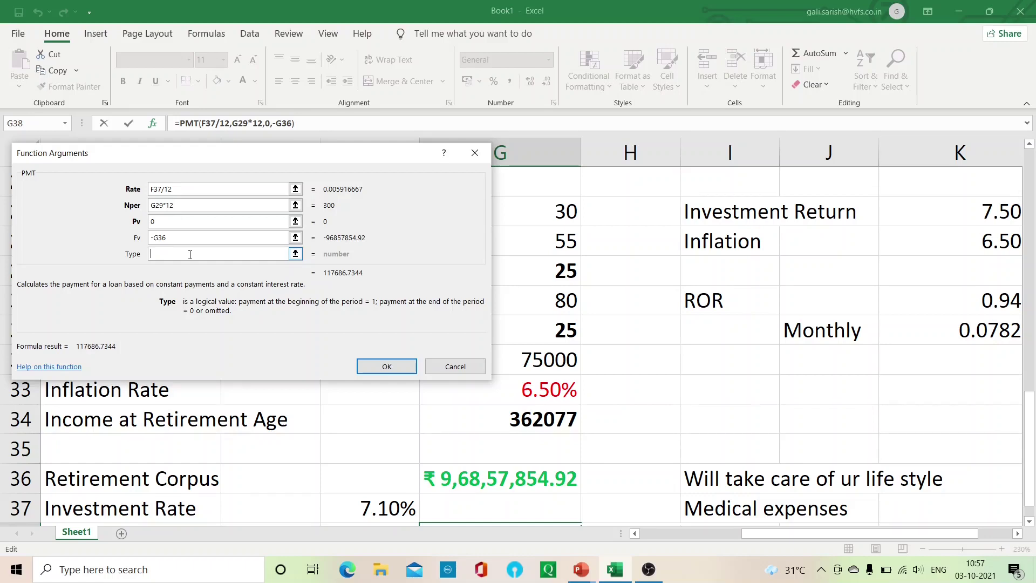
{"action": "type", "text": "0"}
{"action": "left_click", "coordinate": [387, 366]}
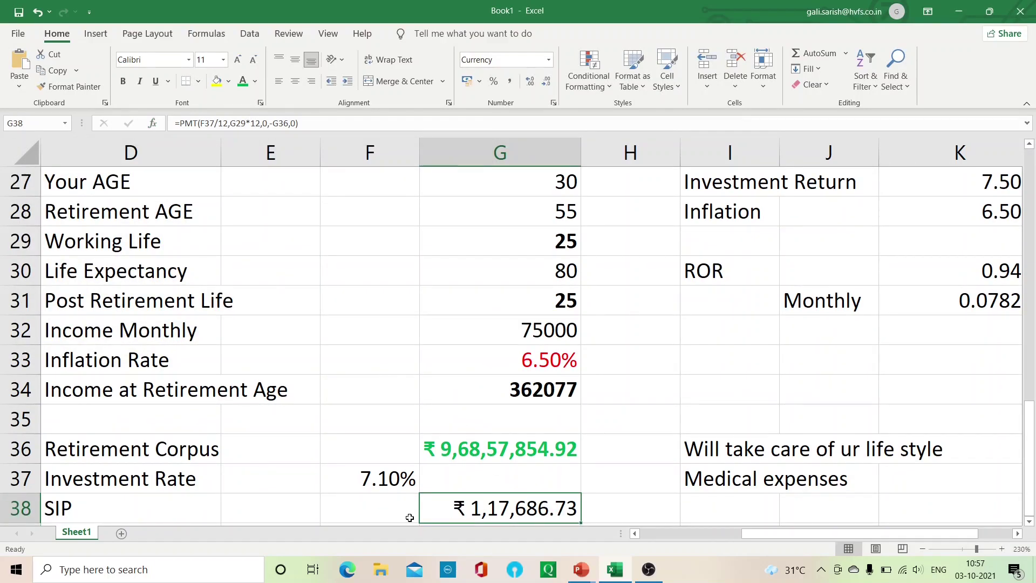
{"action": "scroll", "coordinate": [410, 518], "scroll_direction": "down", "scroll_amount": 2}
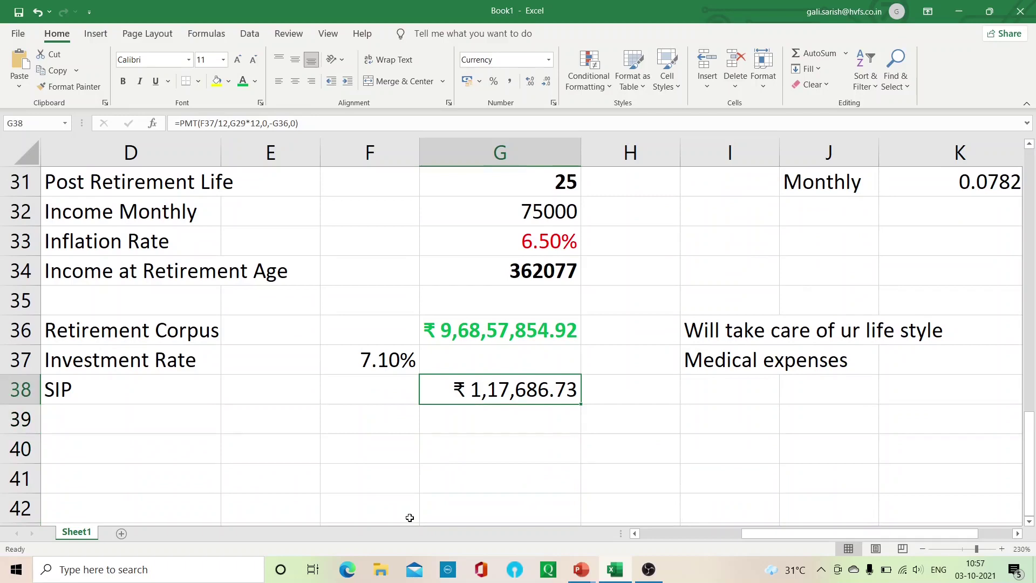
{"action": "key", "text": "ctrl+b"}
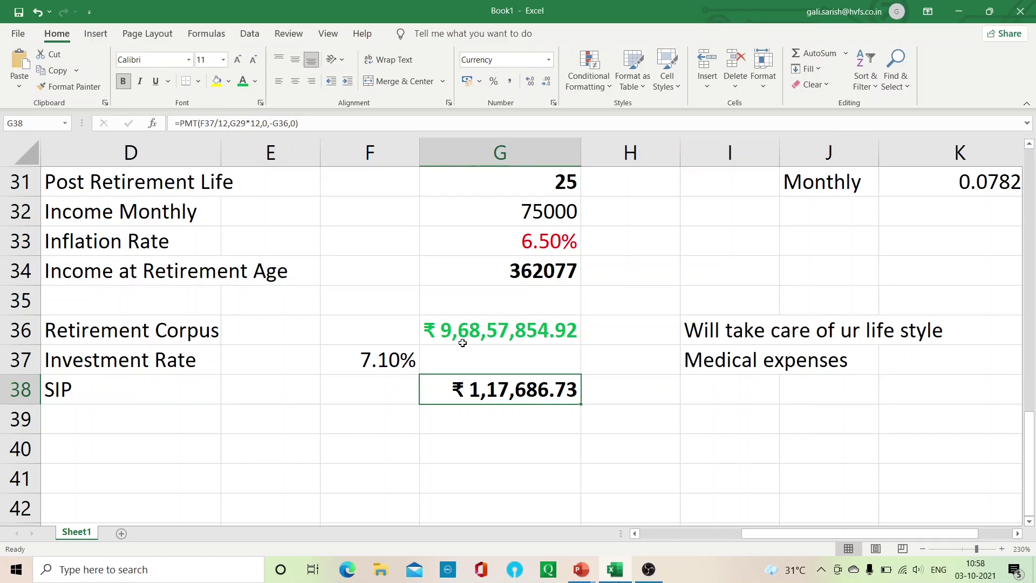
Change the investment rate in F37 to 12%
{"action": "left_click", "coordinate": [365, 360]}
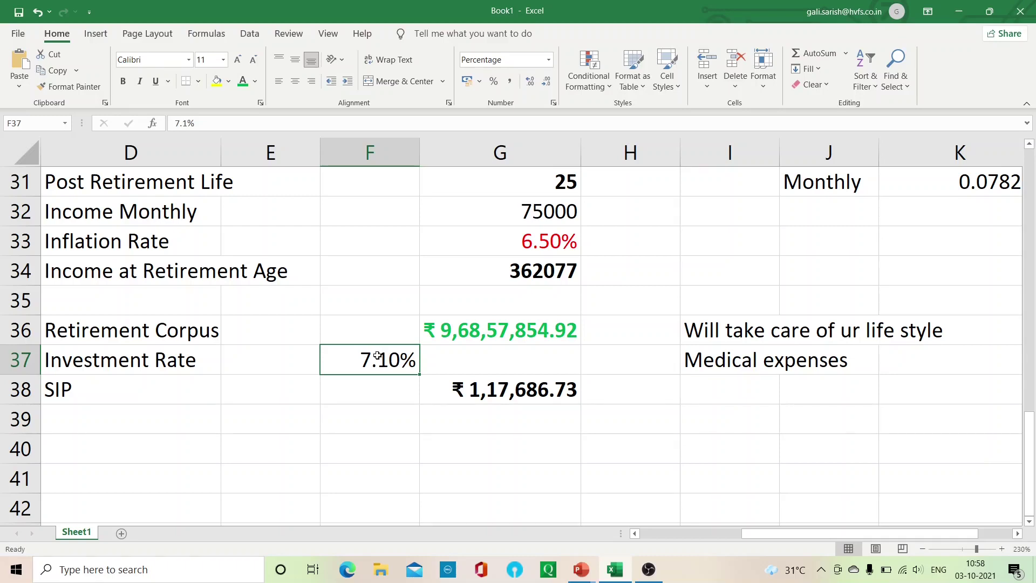
{"action": "type", "text": "12"}
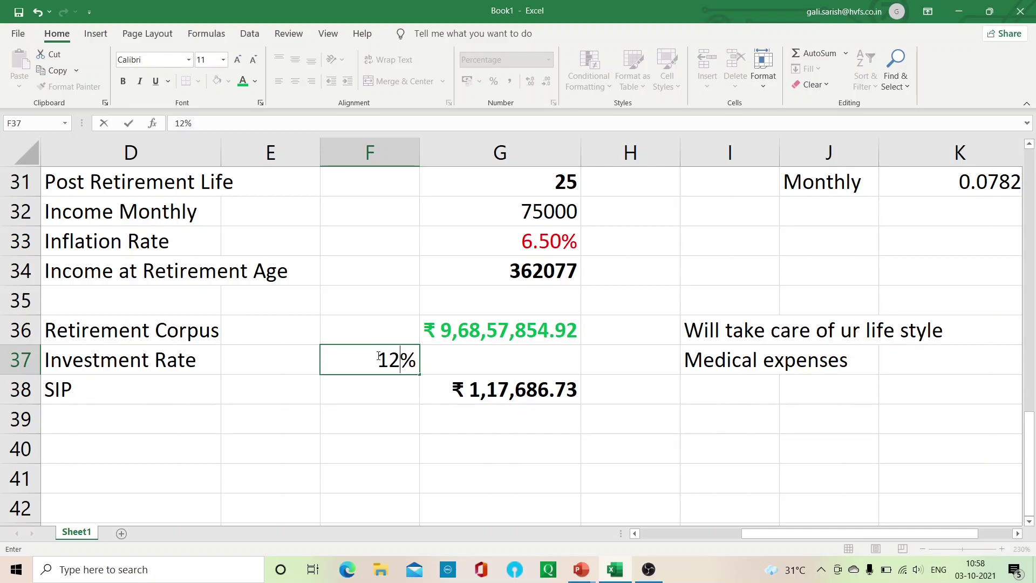
{"action": "key", "text": "Return"}
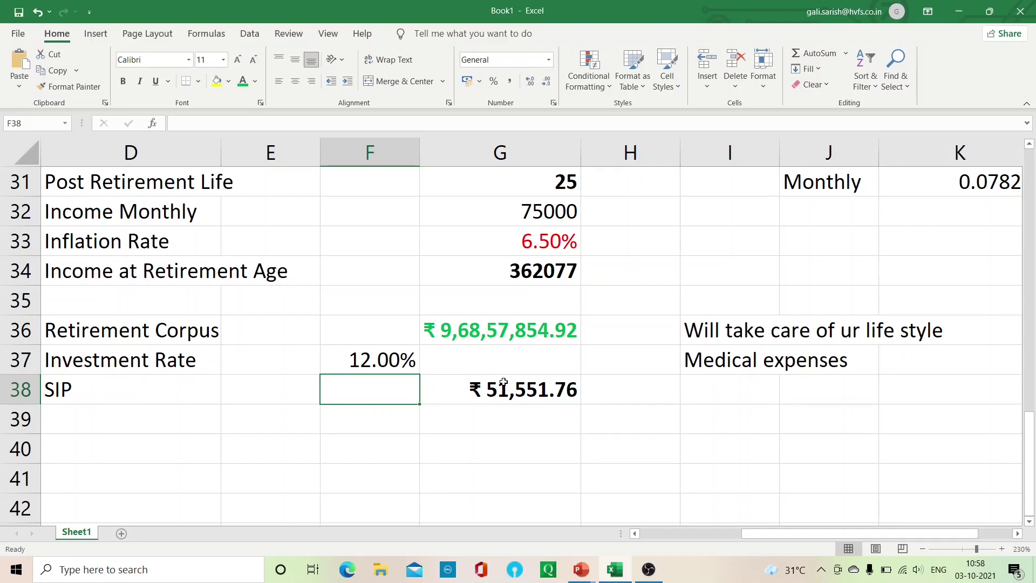
Change the current age in G27 to 25
{"action": "left_click", "coordinate": [480, 392]}
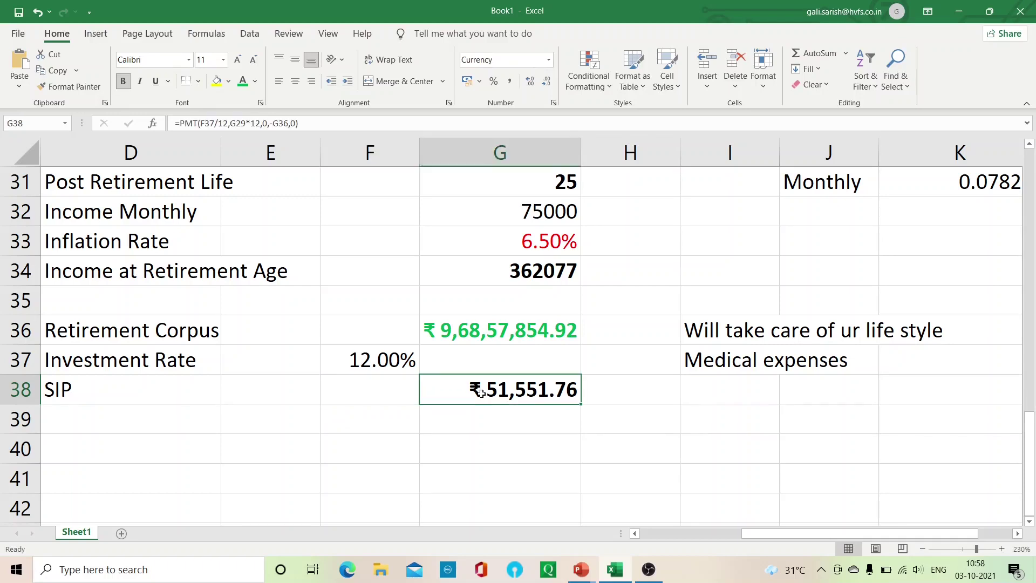
{"action": "key", "text": "Up"}
{"action": "key", "text": "Up"}
{"action": "key", "text": "Up"}
{"action": "key", "text": "Up"}
{"action": "key", "text": "Up"}
{"action": "key", "text": "Up"}
{"action": "key", "text": "Up"}
{"action": "key", "text": "Up"}
{"action": "key", "text": "Up"}
{"action": "key", "text": "Up"}
{"action": "key", "text": "Up"}
{"action": "key", "text": "Up"}
{"action": "key", "text": "Up"}
{"action": "key", "text": "Up"}
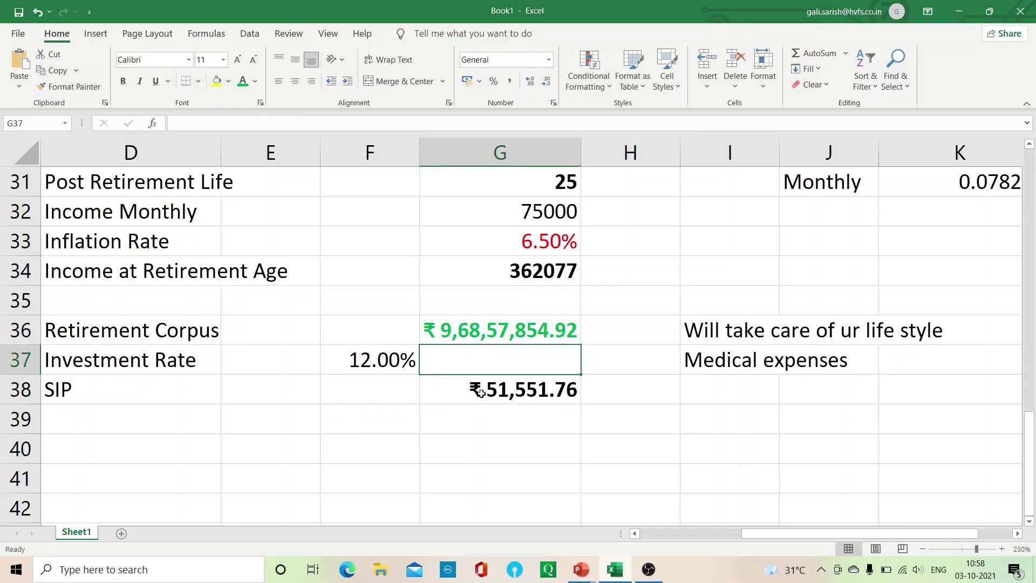
{"action": "key", "text": "Down"}
{"action": "key", "text": "Down"}
{"action": "key", "text": "Down"}
{"action": "key", "text": "Down"}
{"action": "key", "text": "Down"}
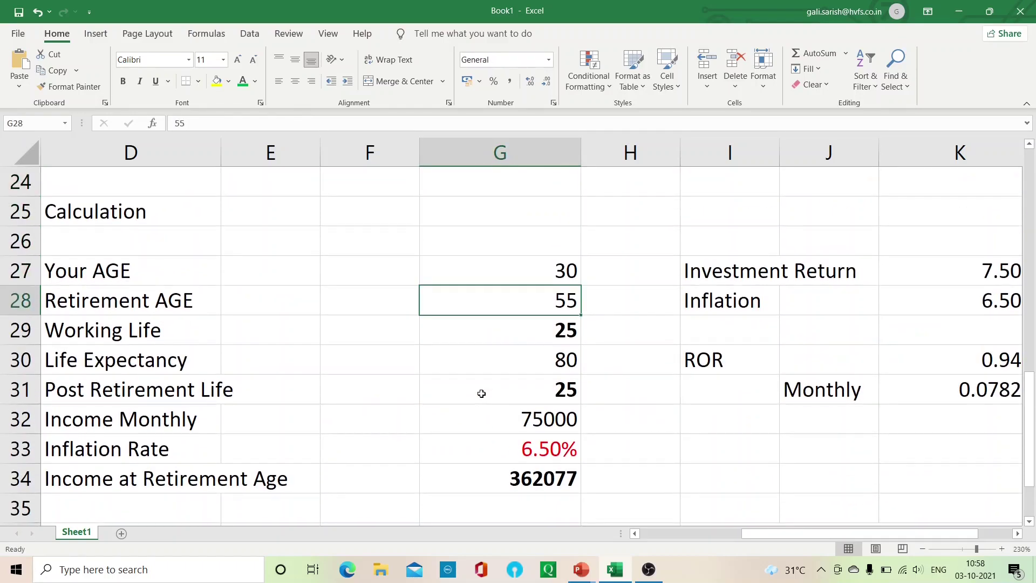
{"action": "key", "text": "Up"}
{"action": "key", "text": "Up"}
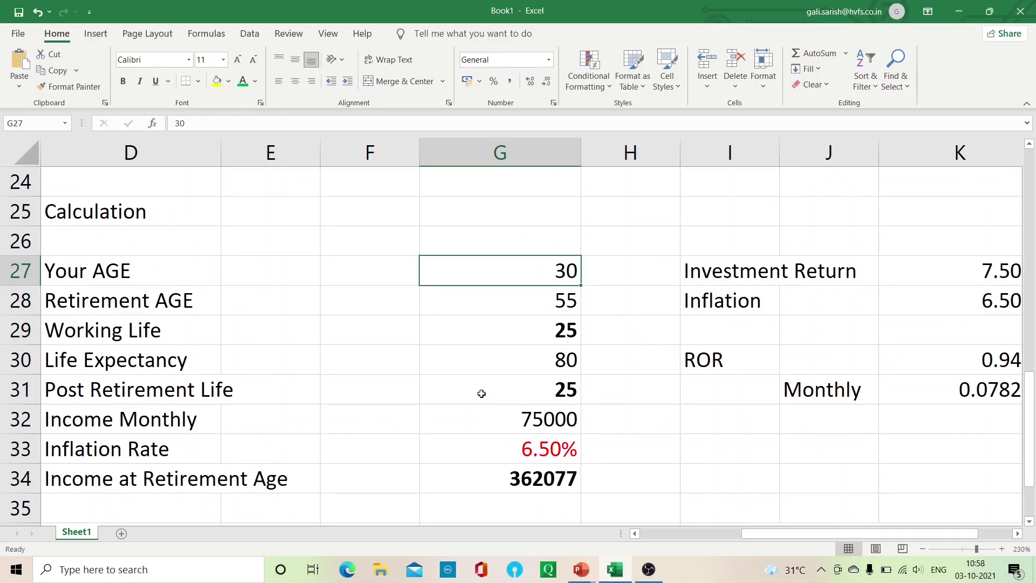
{"action": "type", "text": "25"}
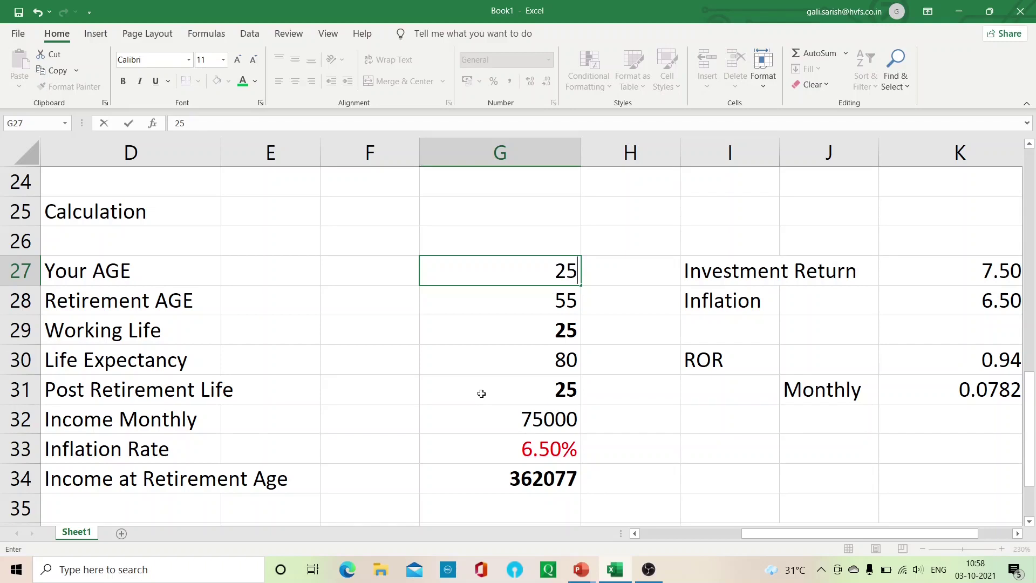
{"action": "key", "text": "Return"}
Examine the recalculated working life, post-retirement life and income at retirement age in G29:G34
{"action": "key", "text": "Down"}
{"action": "key", "text": "Down"}
{"action": "key", "text": "Down"}
{"action": "key", "text": "Down"}
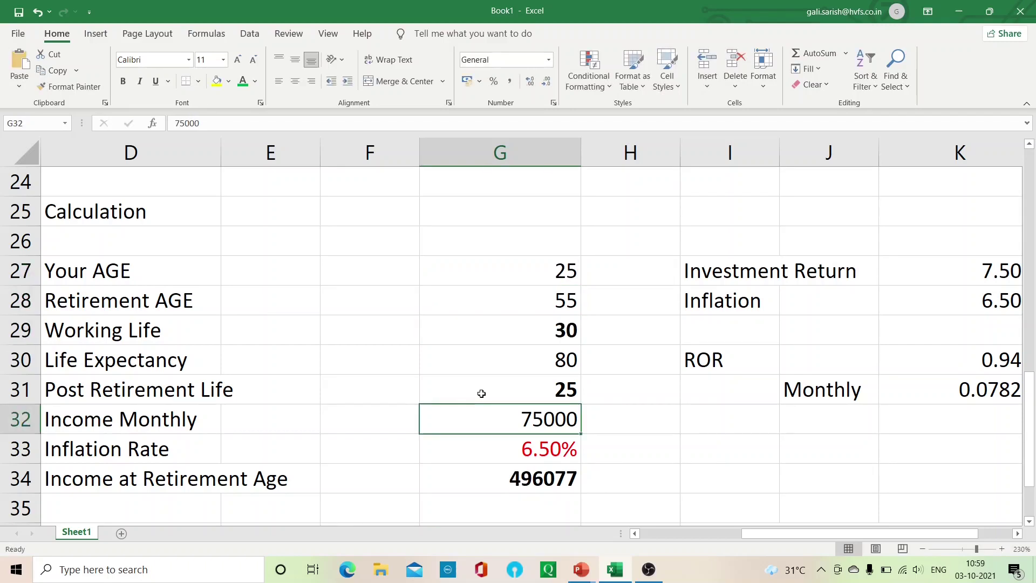
{"action": "key", "text": "Down"}
{"action": "key", "text": "Down"}
{"action": "key", "text": "Down"}
{"action": "key", "text": "Up"}
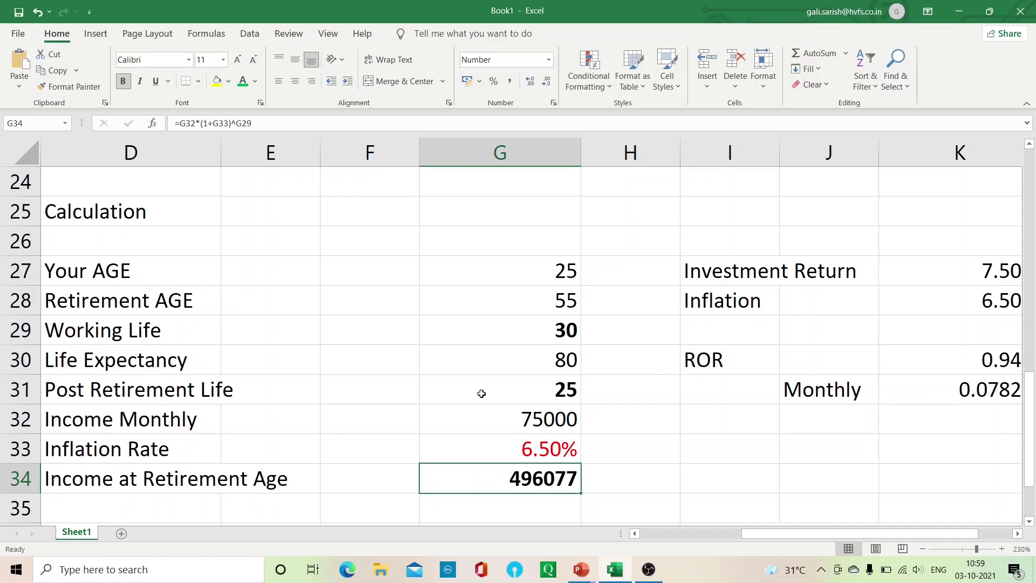
{"action": "key", "text": "Up"}
{"action": "key", "text": "Up"}
{"action": "key", "text": "Up"}
{"action": "key", "text": "Up"}
{"action": "key", "text": "Up"}
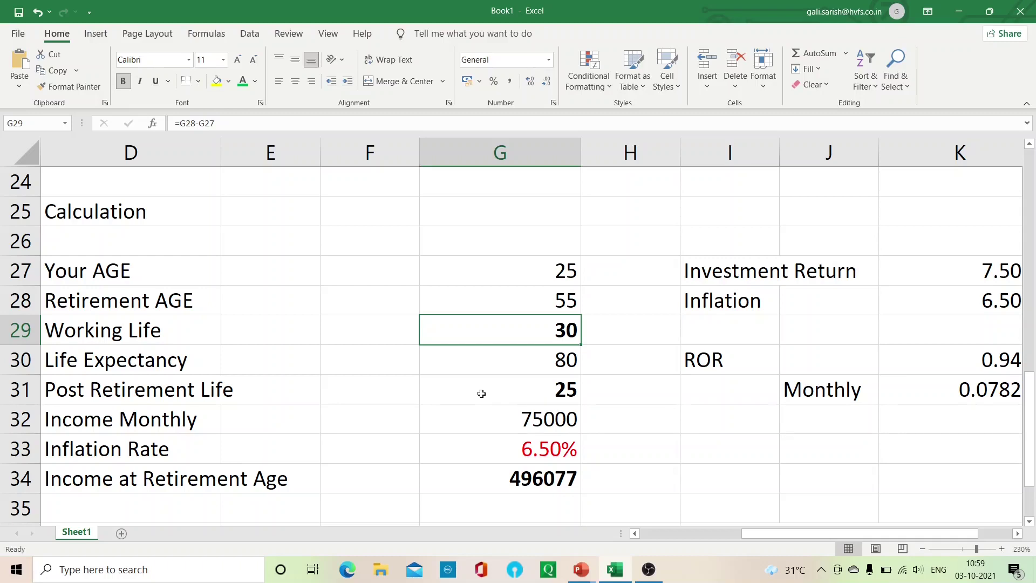
{"action": "key", "text": "Down"}
{"action": "key", "text": "Down"}
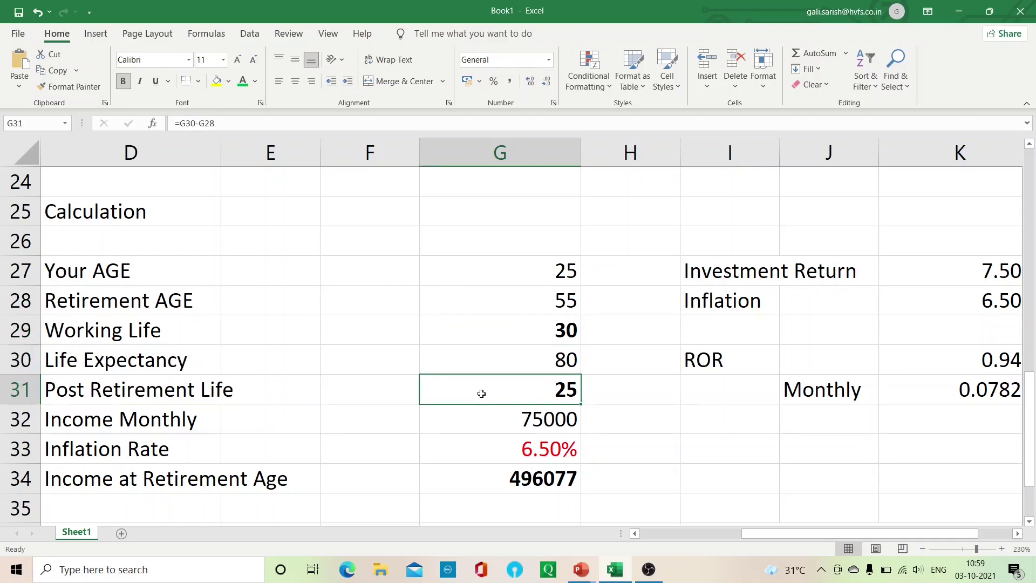
{"action": "key", "text": "Up"}
{"action": "key", "text": "Down"}
{"action": "key", "text": "Up"}
{"action": "key", "text": "Up"}
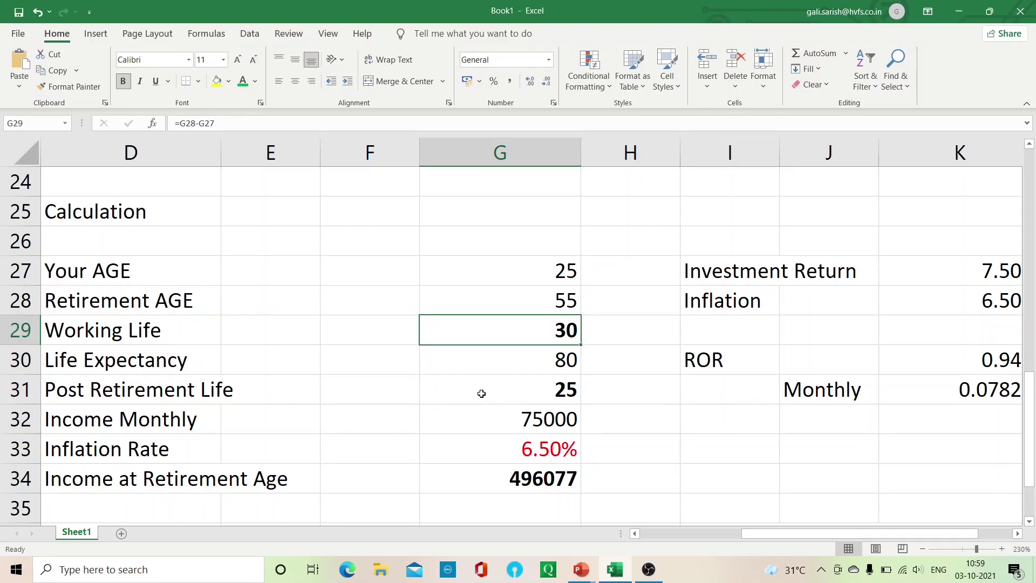
Widen column G enough to show the full retirement corpus amount in G36
{"action": "key", "text": "Down"}
{"action": "key", "text": "Down"}
{"action": "key", "text": "Down"}
{"action": "key", "text": "Down"}
{"action": "key", "text": "Down"}
{"action": "key", "text": "Down"}
{"action": "key", "text": "Down"}
{"action": "key", "text": "Down"}
{"action": "key", "text": "Down"}
{"action": "key", "text": "Down"}
{"action": "key", "text": "Down"}
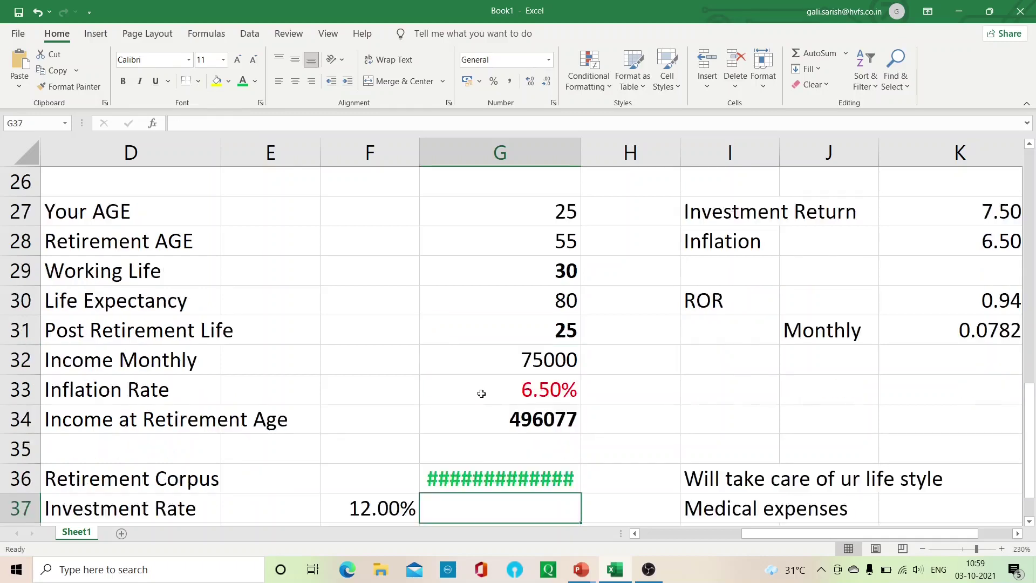
{"action": "key", "text": "Up"}
{"action": "key", "text": "Up"}
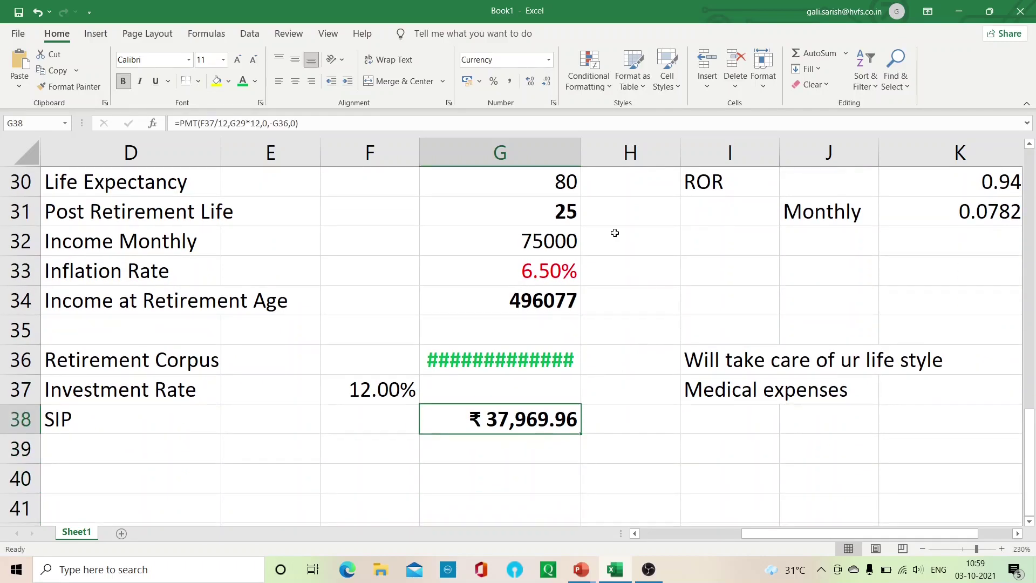
{"action": "left_click_drag", "start_coordinate": [581, 149], "coordinate": [622, 155]}
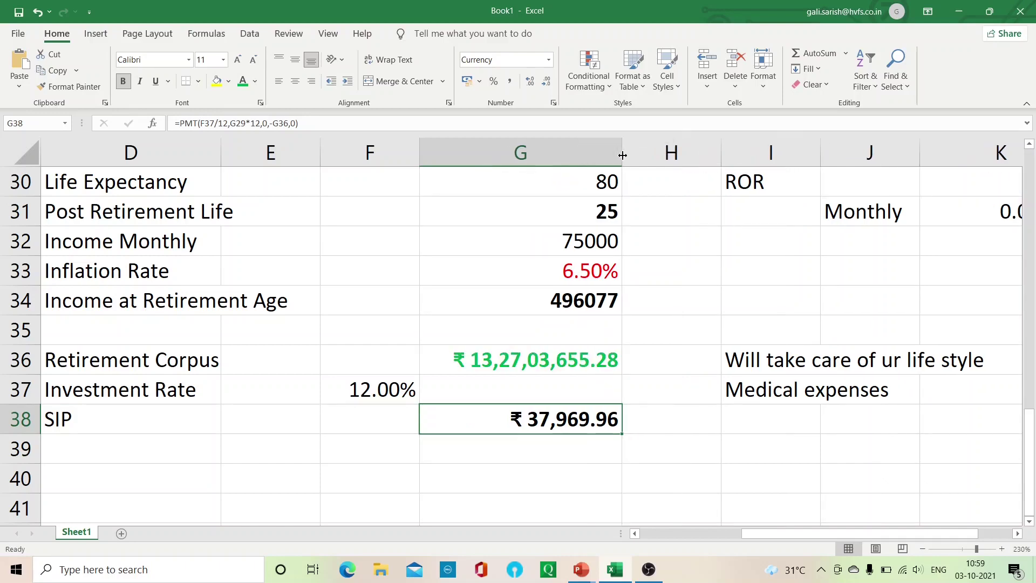
Review the retirement corpus in G36, the SIP in G38 and the lifestyle and medical expense notes in I36:I37
{"action": "left_click", "coordinate": [508, 362]}
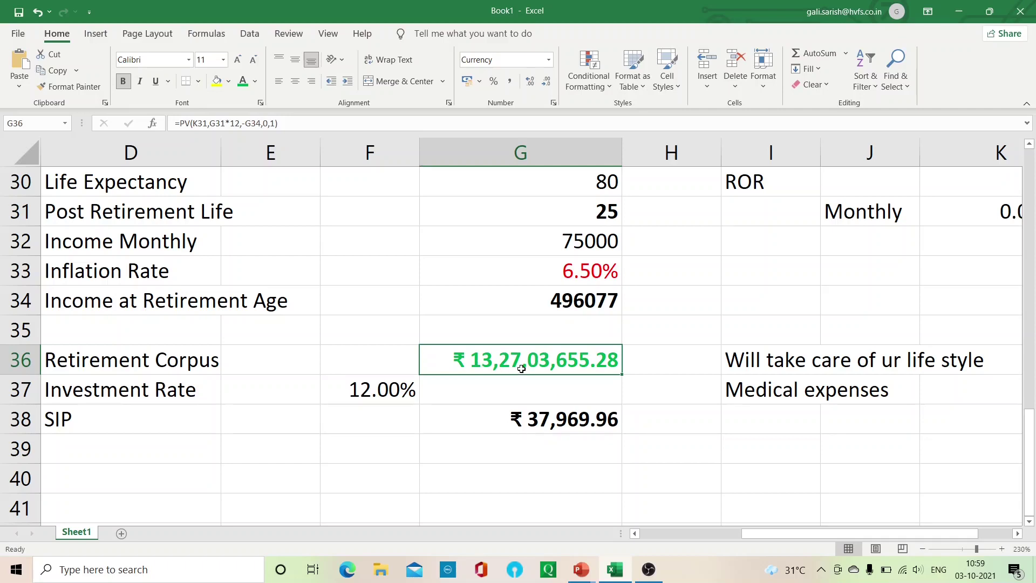
{"action": "left_click", "coordinate": [477, 420]}
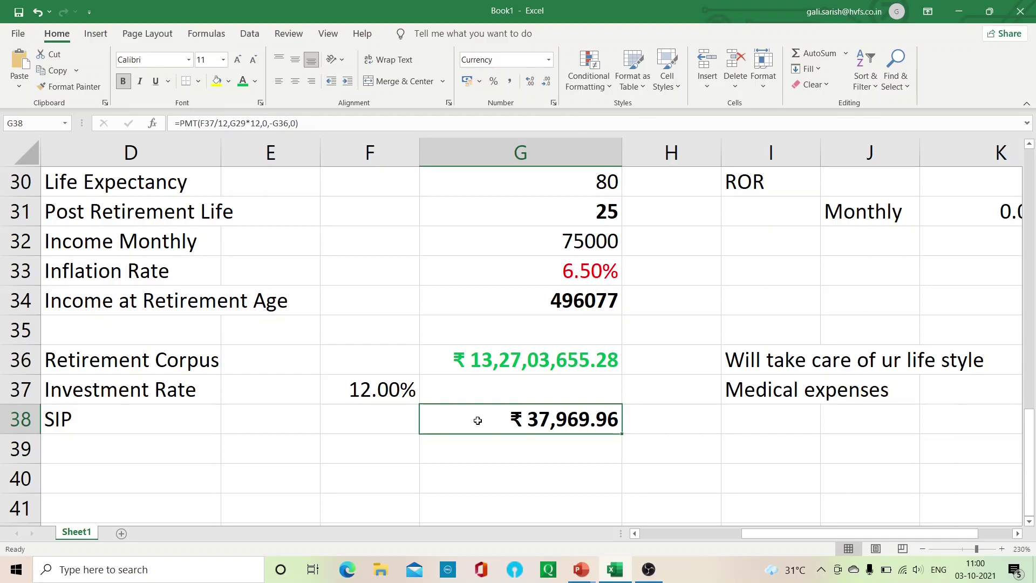
{"action": "key", "text": "Up"}
{"action": "key", "text": "Up"}
{"action": "key", "text": "Right"}
{"action": "key", "text": "Right"}
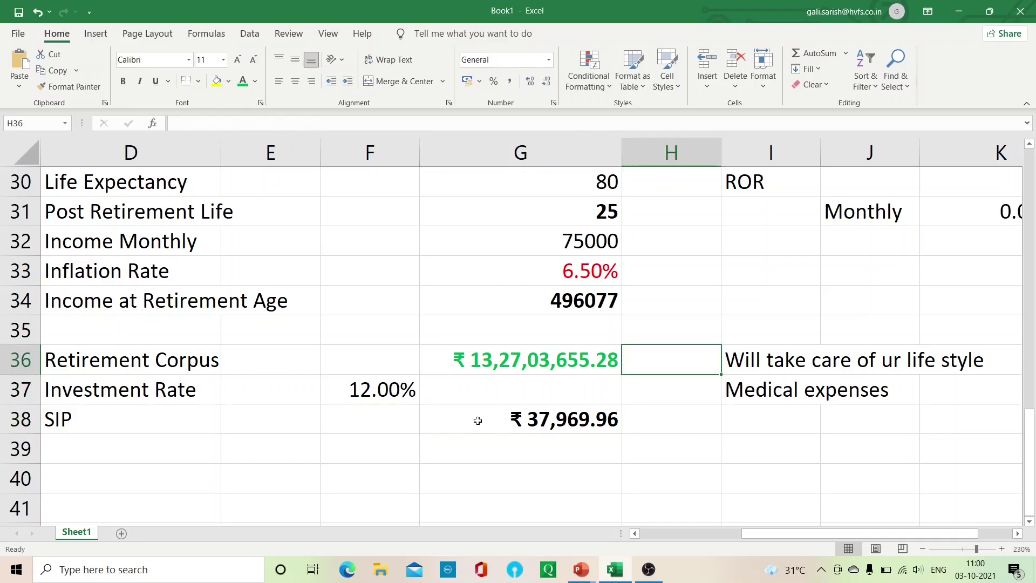
{"action": "key", "text": "shift+Down"}
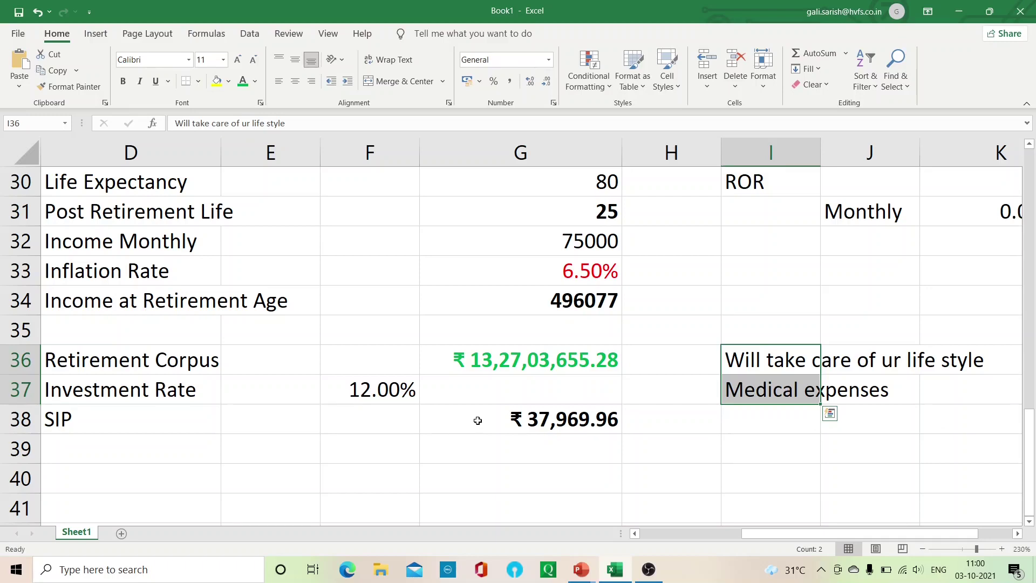
{"action": "key", "text": "Left"}
{"action": "key", "text": "Left"}
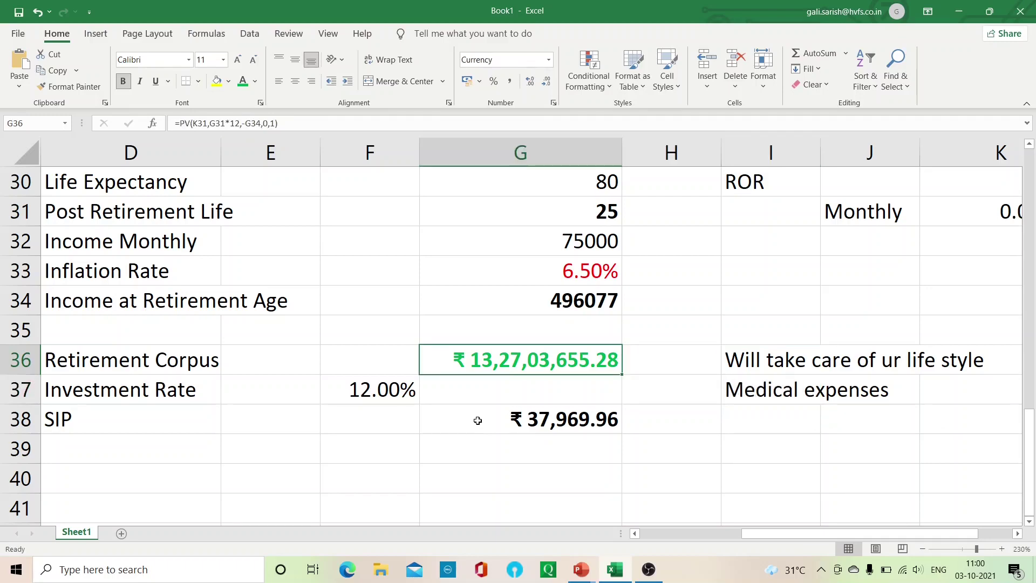
Look back over the calculation's inputs from the retirement corpus up to the retirement age in G28
{"action": "key", "text": "Up"}
{"action": "key", "text": "Up"}
{"action": "key", "text": "Up"}
{"action": "key", "text": "Up"}
{"action": "key", "text": "Up"}
{"action": "key", "text": "Up"}
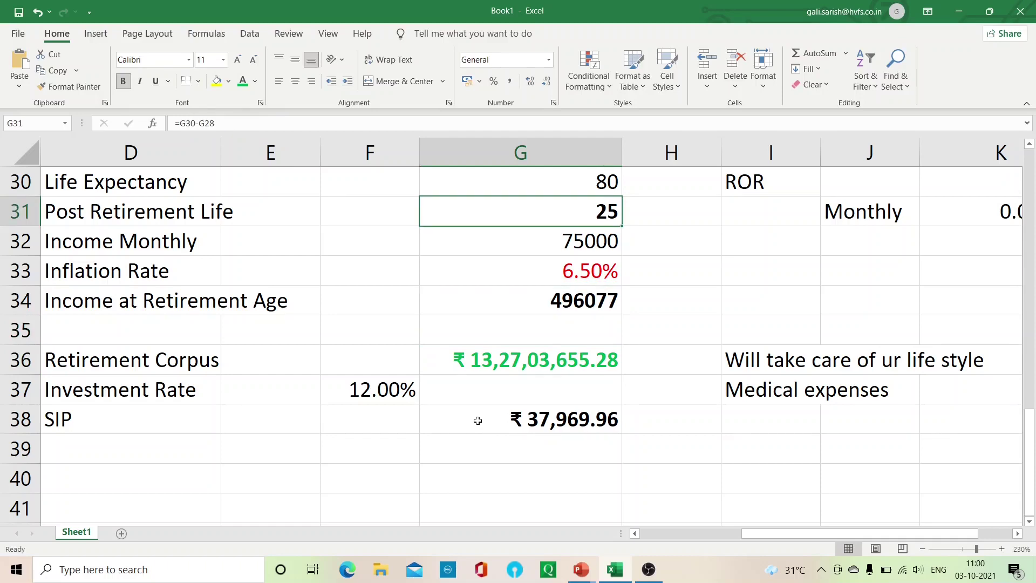
{"action": "key", "text": "Up"}
{"action": "key", "text": "Up"}
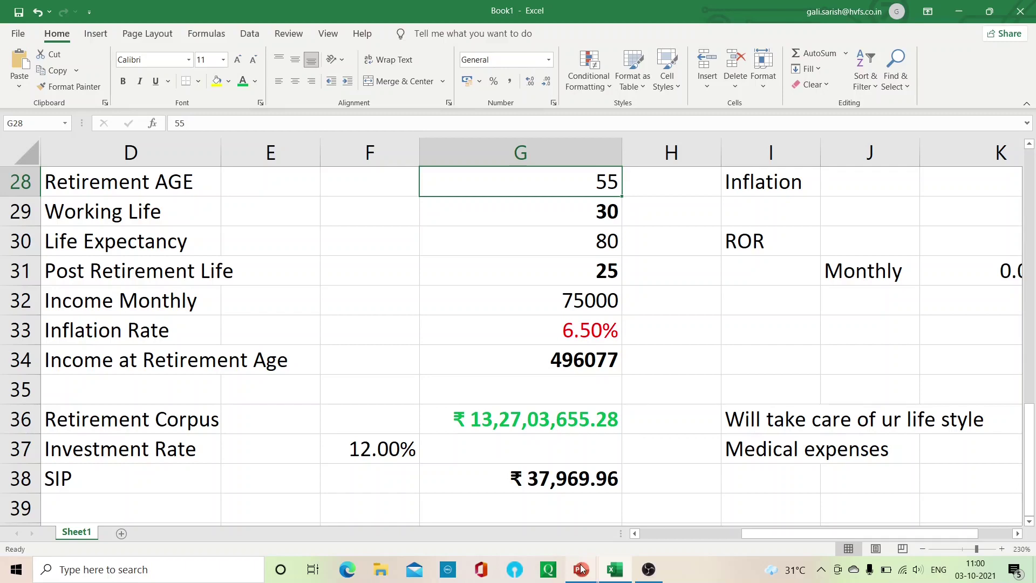
Switch to the running PowerPoint slide show titled "How to Calculate My Retirement Corpus?"
{"action": "mouse_move", "coordinate": [581, 570]}
{"action": "left_click", "coordinate": [680, 518]}
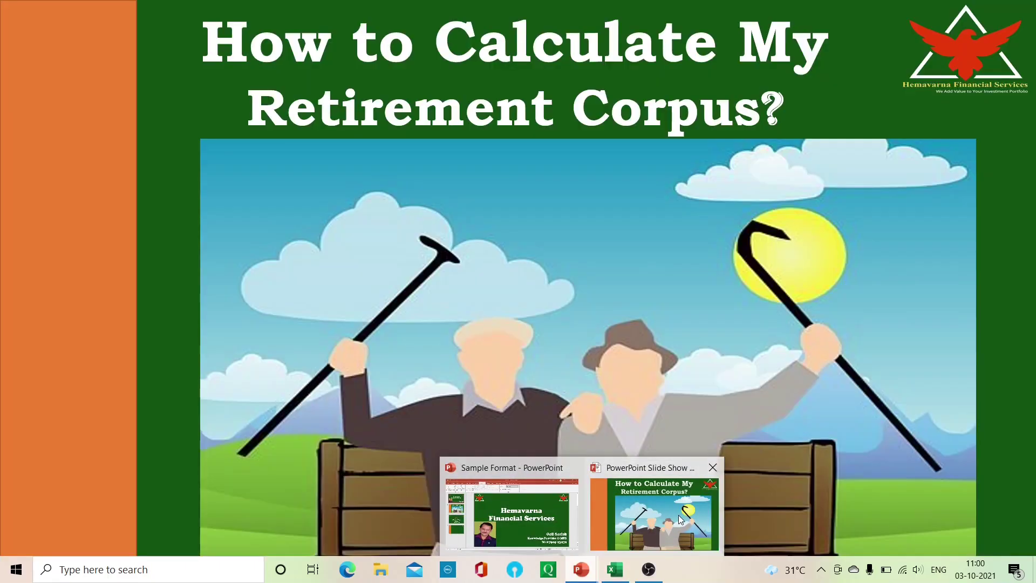